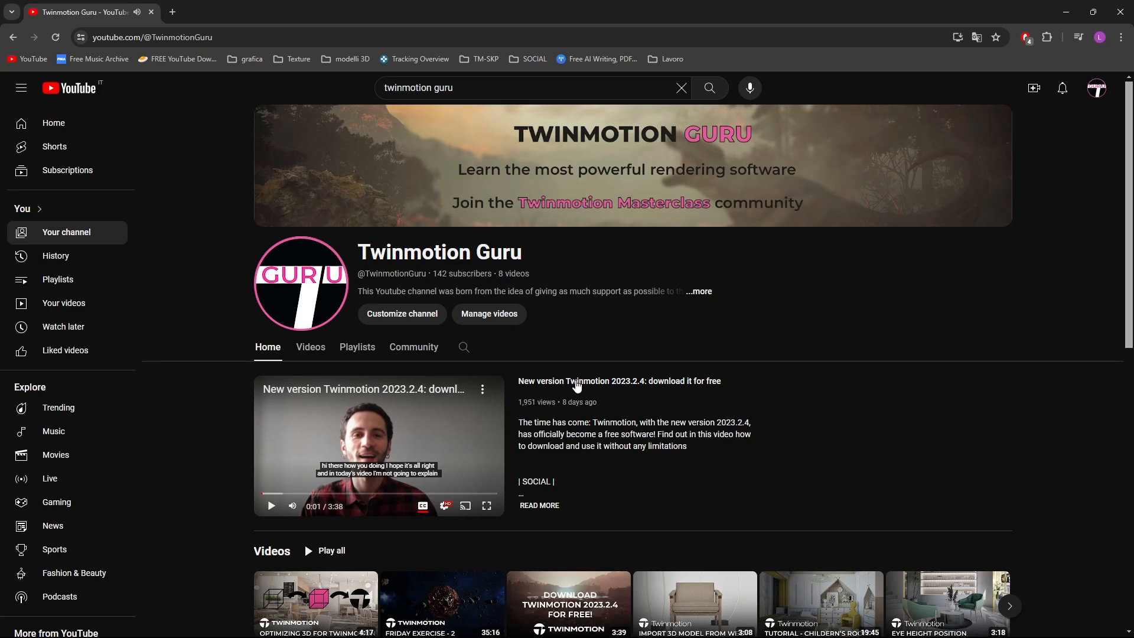
{"action": "left_click", "coordinate": [577, 381]}
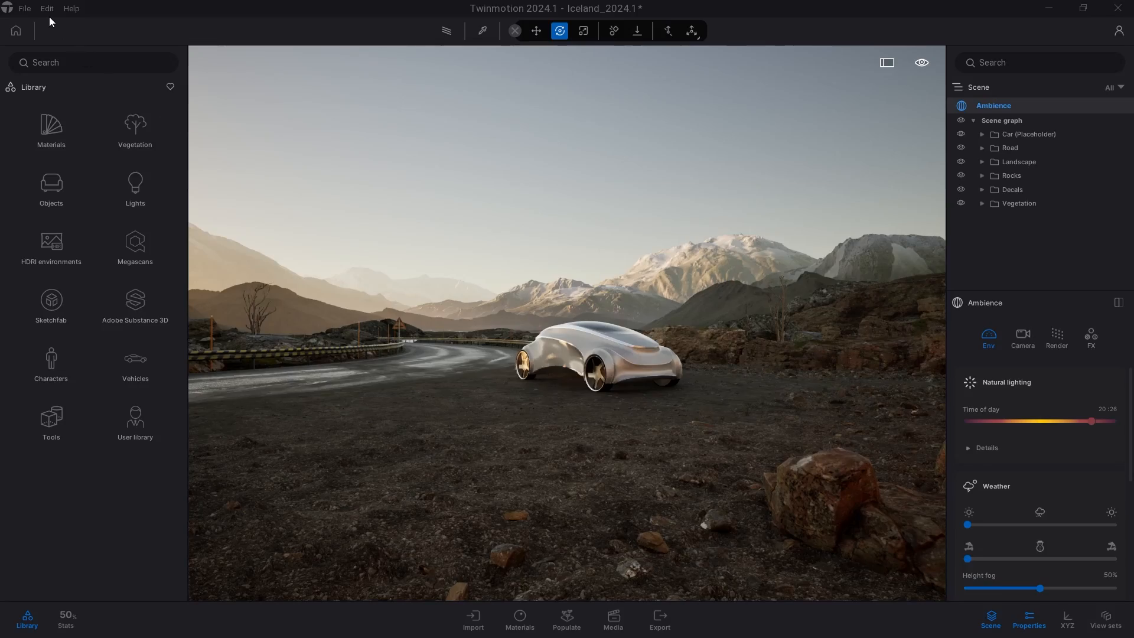
Adjust the interface scale slider in the appearance preferences and apply the change.
{"action": "left_click", "coordinate": [47, 10]}
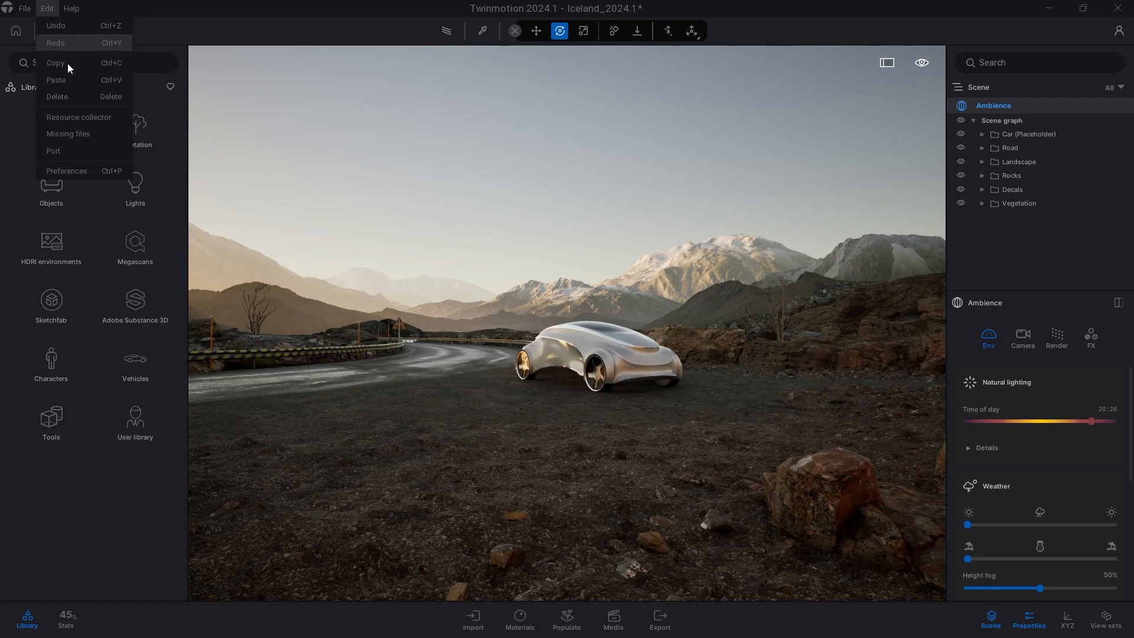
{"action": "left_click", "coordinate": [90, 172]}
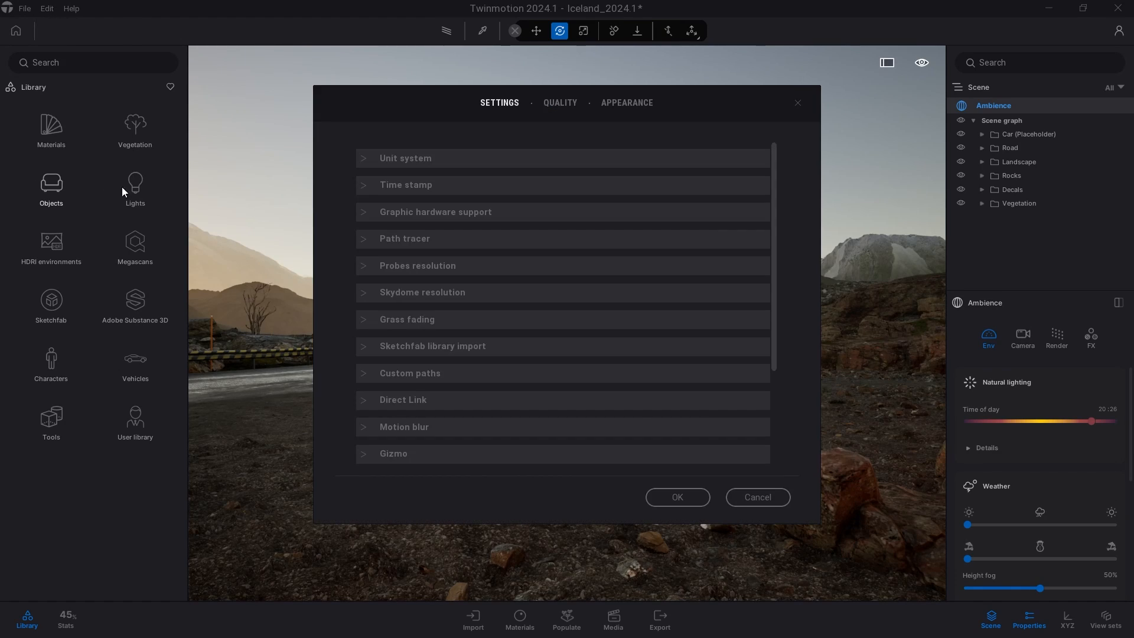
{"action": "left_click", "coordinate": [626, 104]}
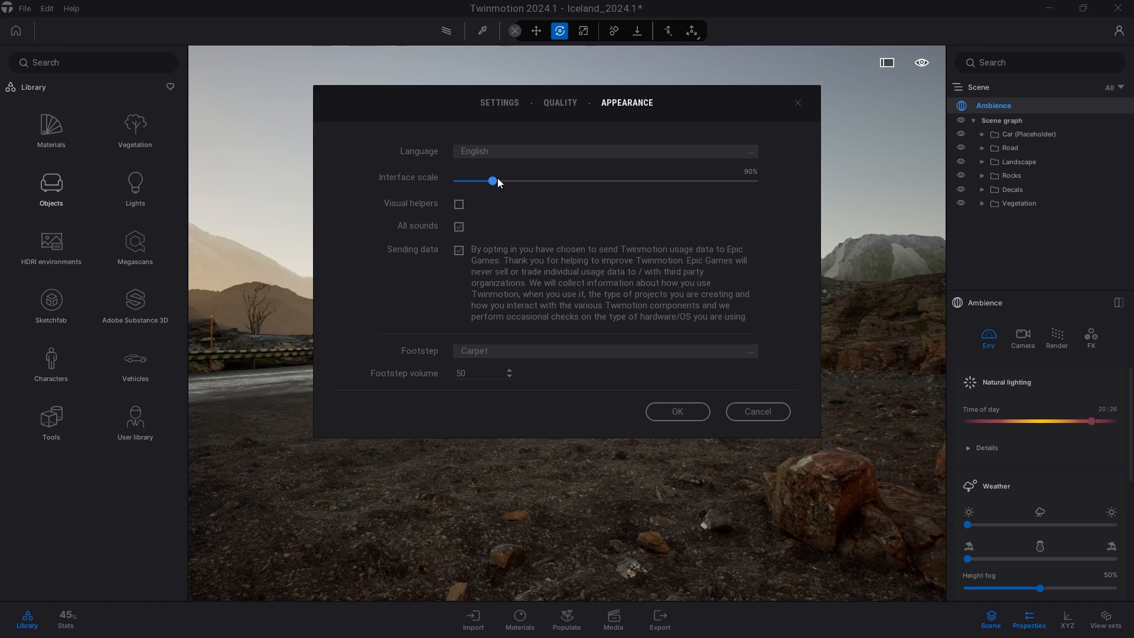
{"action": "left_click_drag", "start_coordinate": [498, 178], "coordinate": [553, 182]}
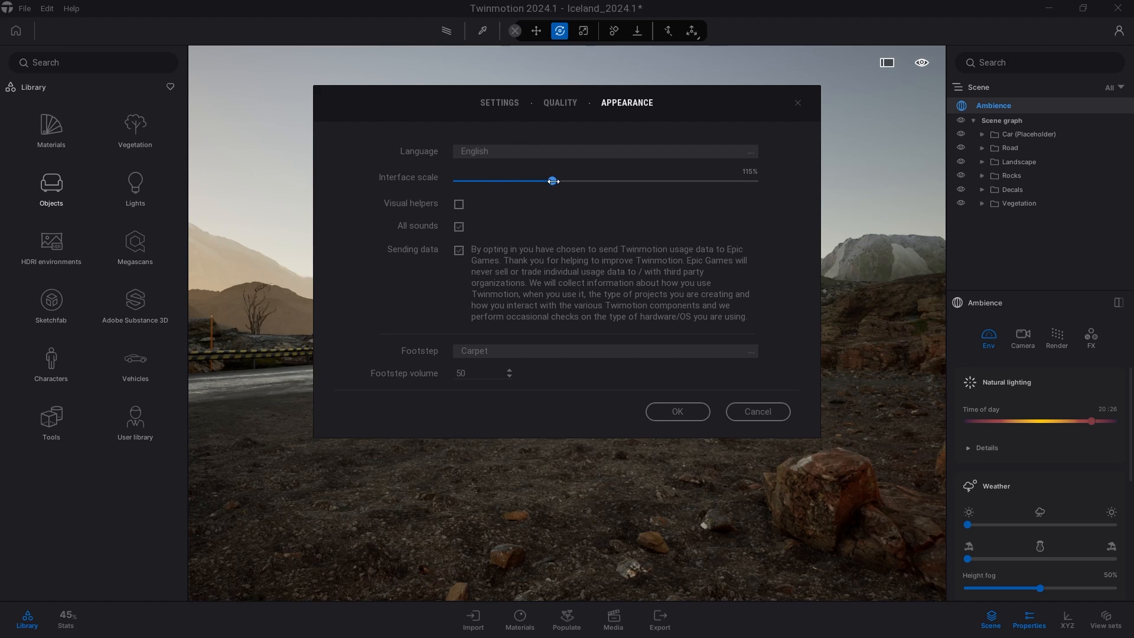
{"action": "left_click", "coordinate": [678, 411]}
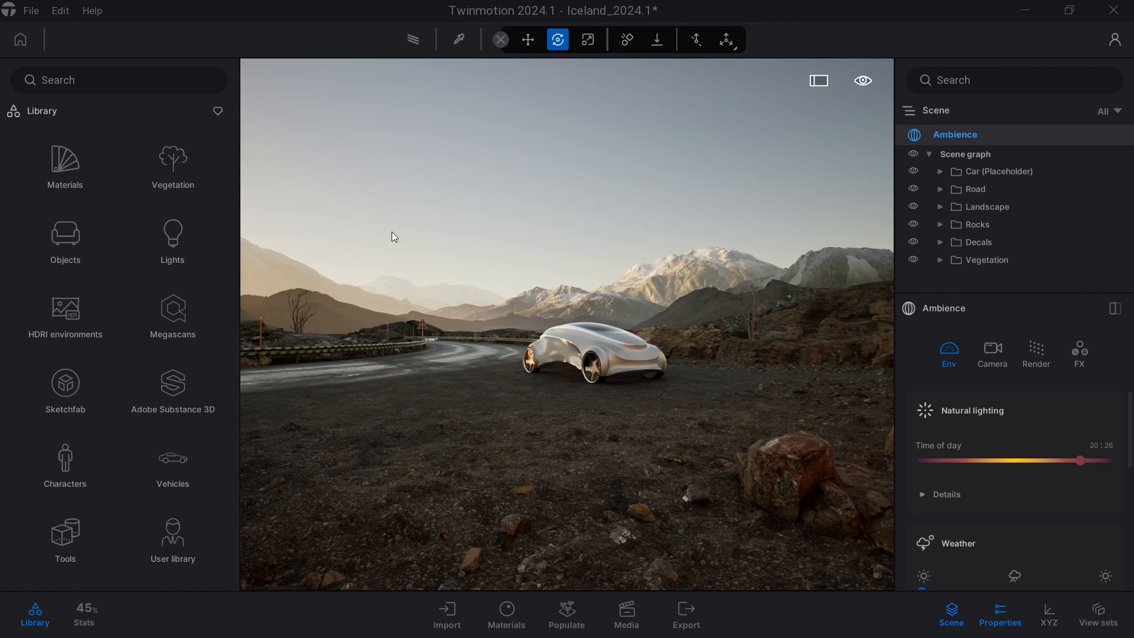
Reopen the appearance preferences to review the interface scale setting and close them.
{"action": "left_click", "coordinate": [58, 13]}
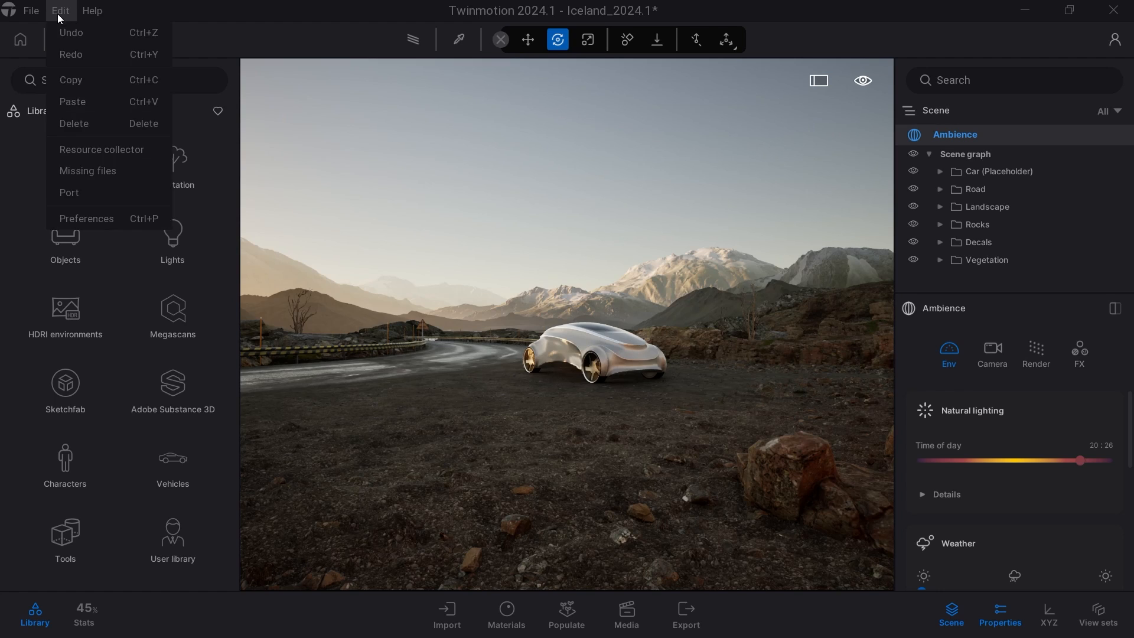
{"action": "left_click", "coordinate": [130, 218]}
{"action": "left_click", "coordinate": [616, 104]}
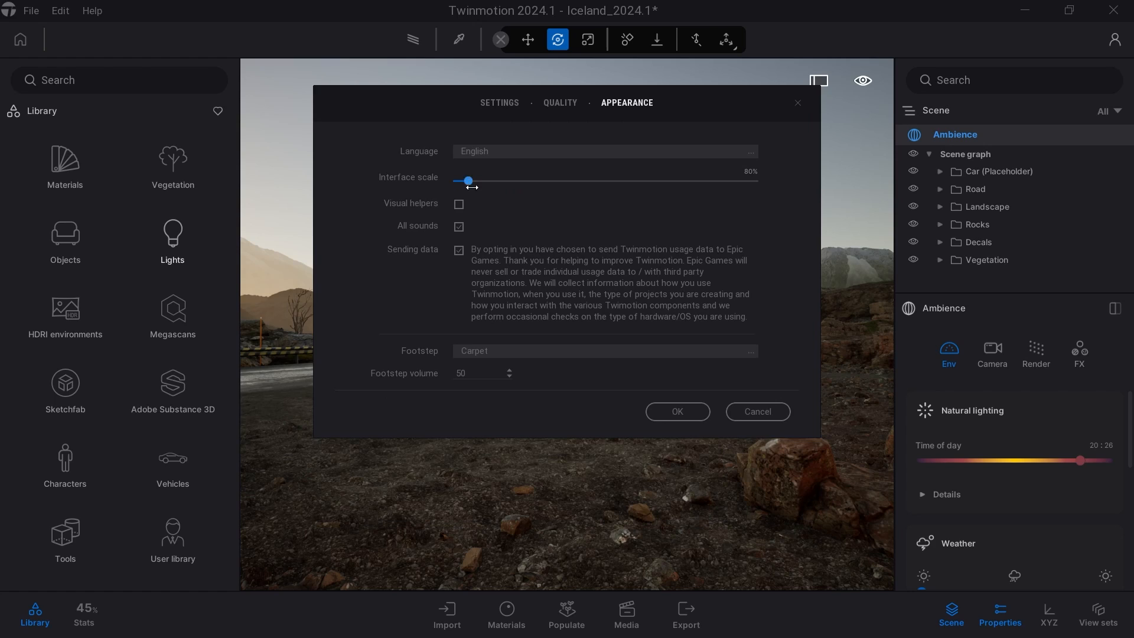
{"action": "left_click", "coordinate": [668, 411]}
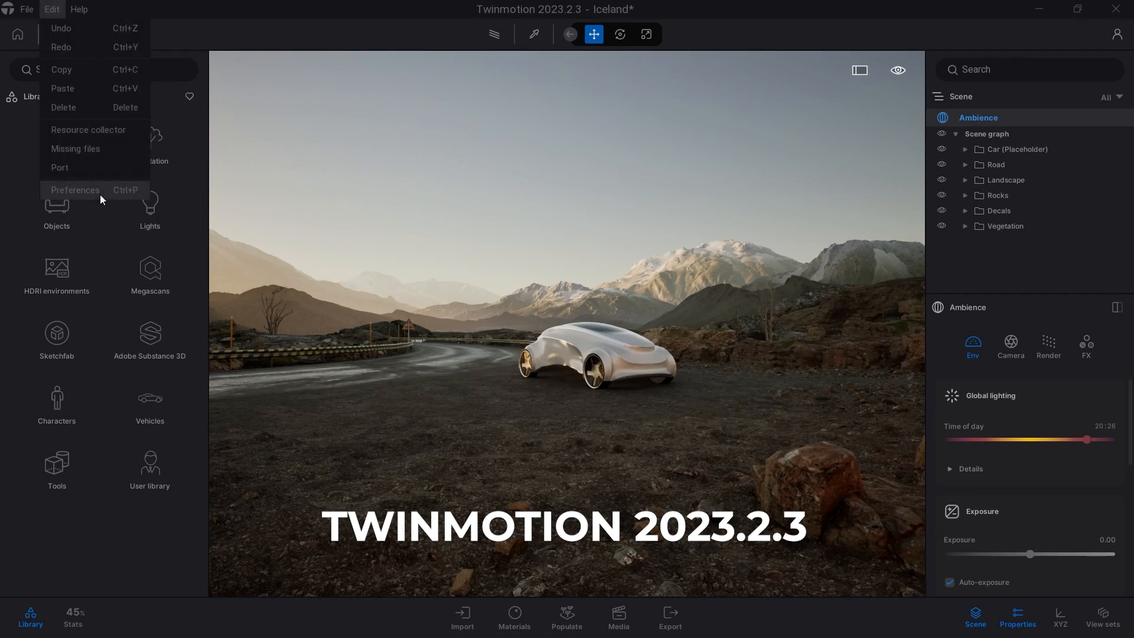
In Twinmotion 2023.2.3, set the interface scale to 75% in the appearance preferences.
{"action": "left_click", "coordinate": [76, 189]}
{"action": "left_click", "coordinate": [632, 104]}
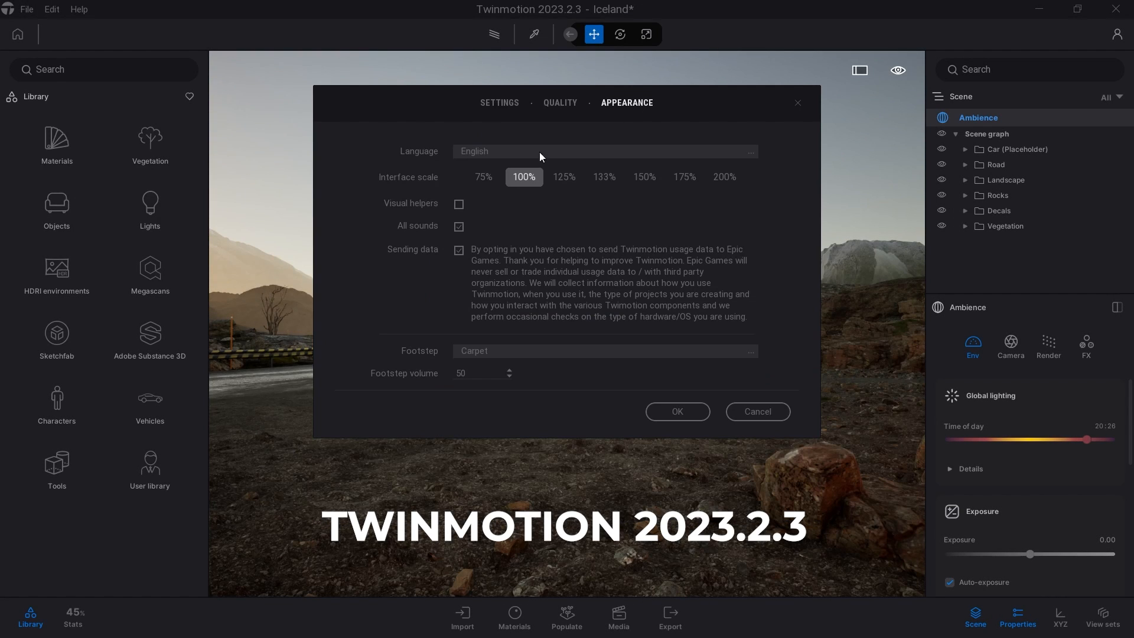
{"action": "left_click", "coordinate": [495, 179]}
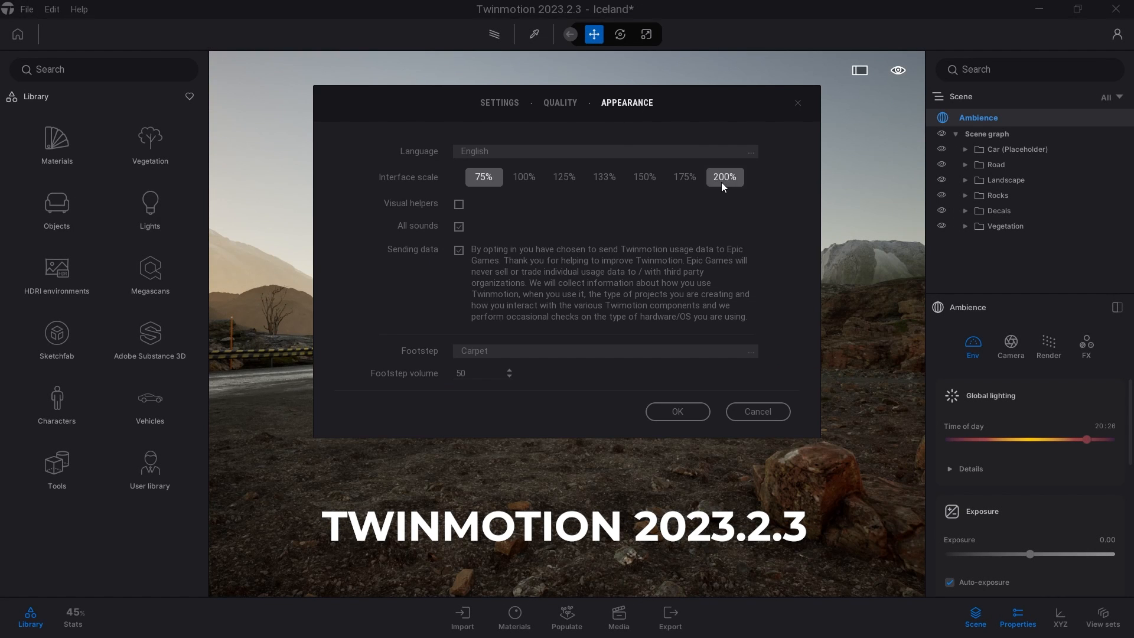
{"action": "left_click", "coordinate": [675, 407]}
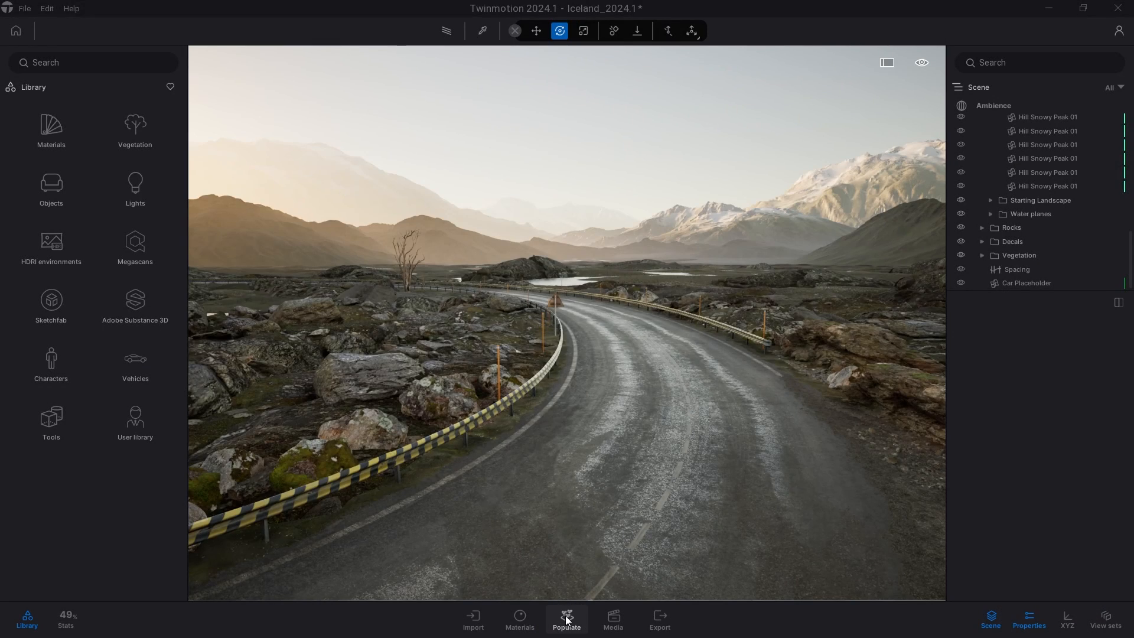
Draw a Spacing path around the second car with the Populate Spacing tool.
{"action": "left_click", "coordinate": [567, 620]}
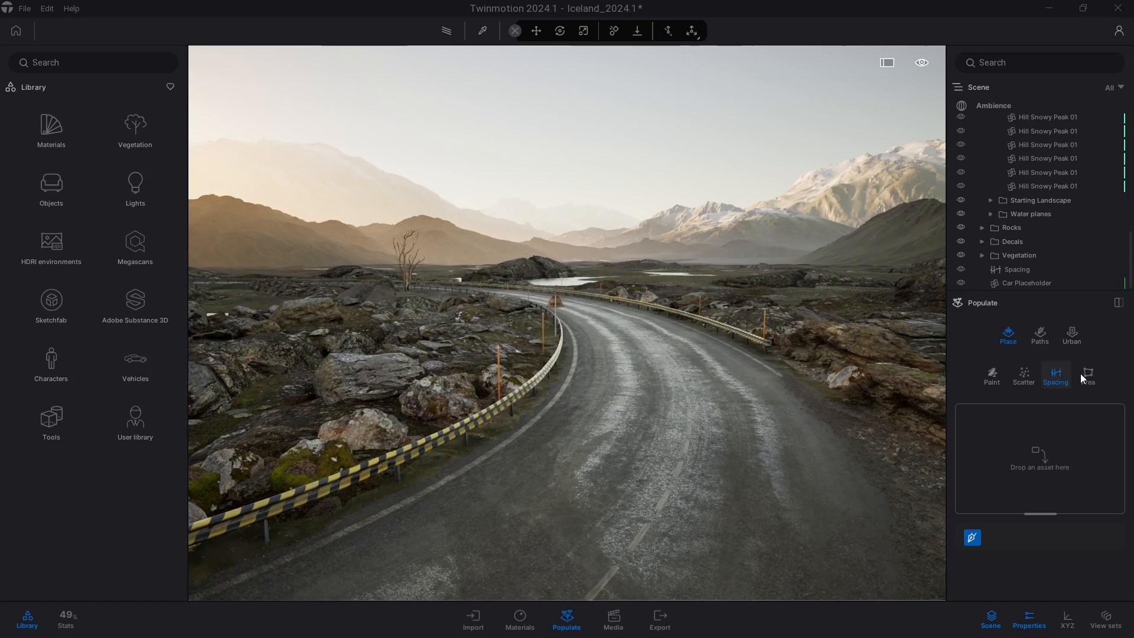
{"action": "left_click", "coordinate": [1056, 375]}
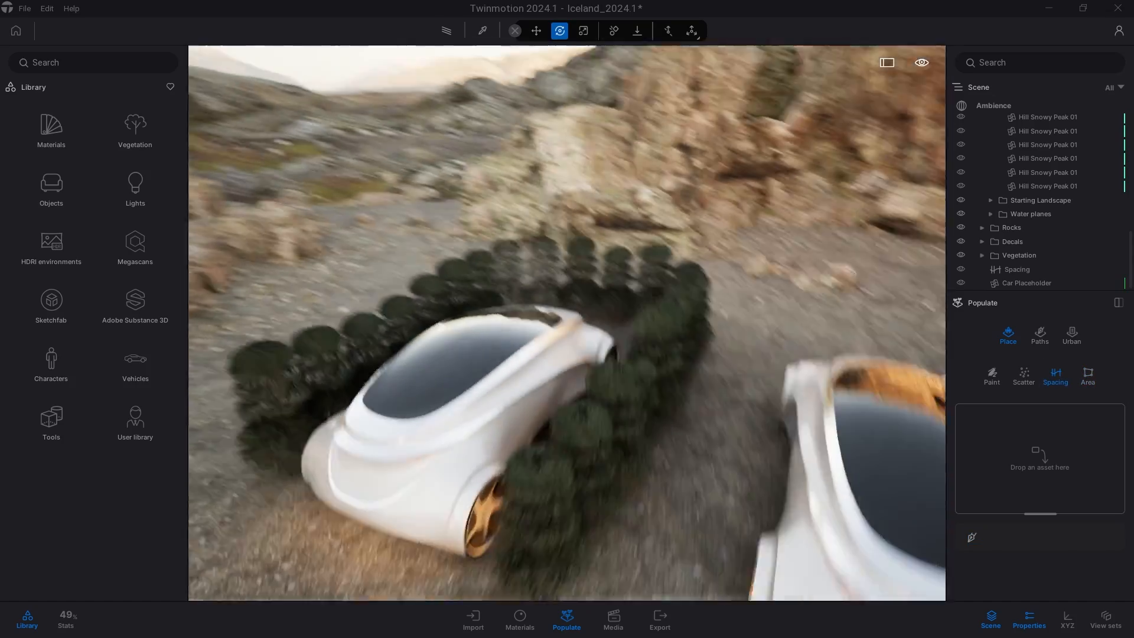
{"action": "middle_click_drag", "start_coordinate": [567, 330], "coordinate": [675, 295], "text": "shift"}
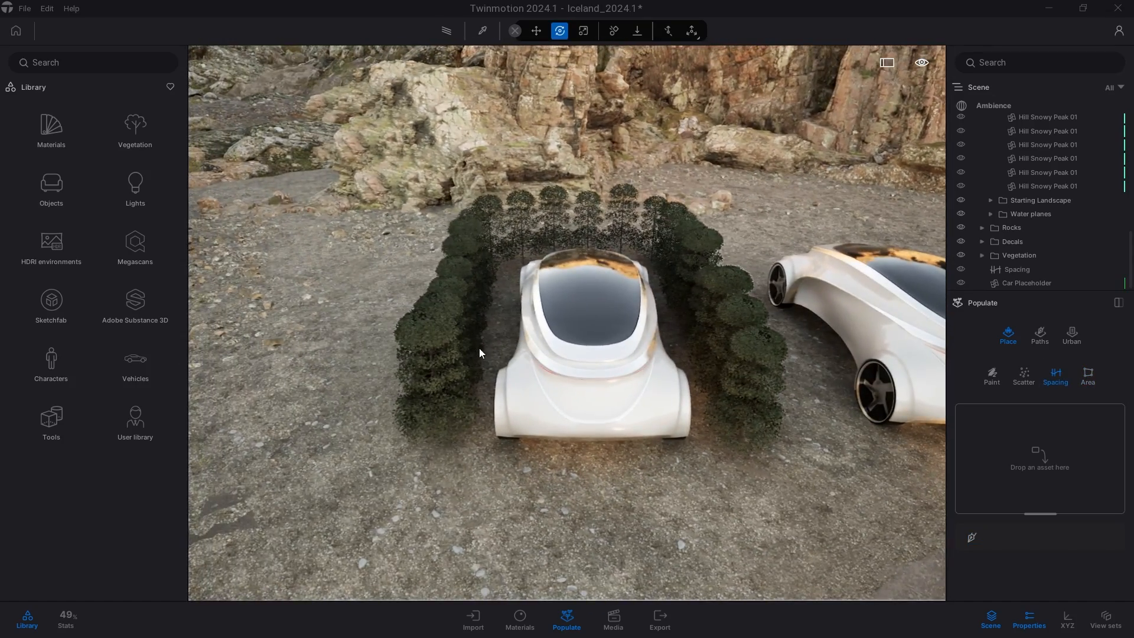
{"action": "middle_click_drag", "start_coordinate": [480, 349], "coordinate": [431, 348], "text": "shift"}
{"action": "middle_click_drag", "start_coordinate": [531, 343], "coordinate": [438, 396]}
{"action": "left_click", "coordinate": [1051, 375]}
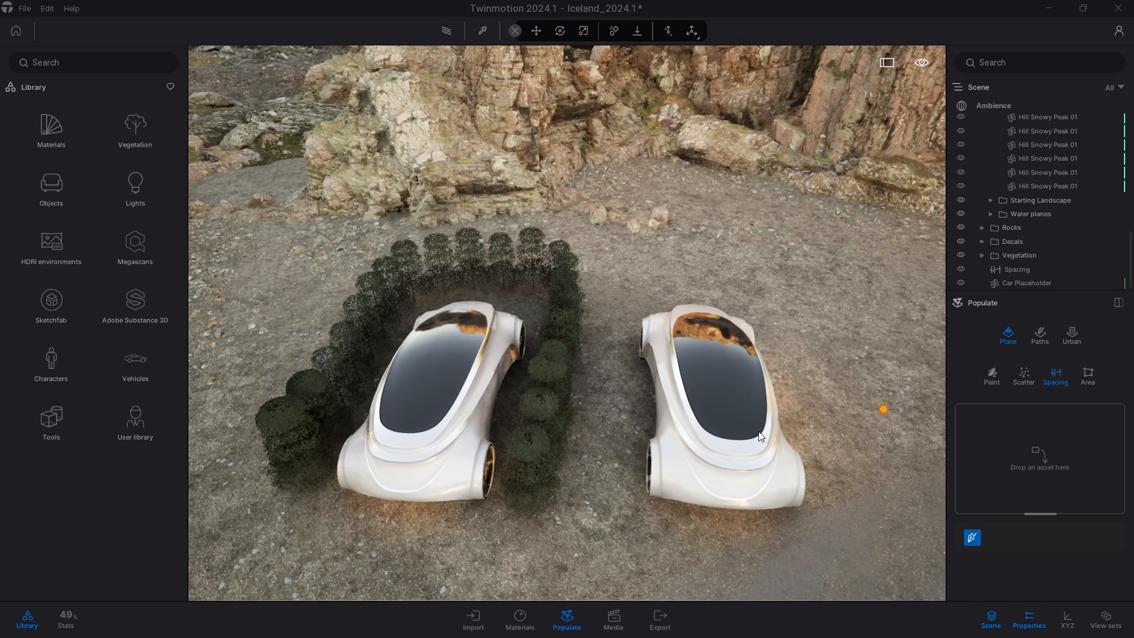
{"action": "left_click", "coordinate": [682, 296]}
{"action": "key", "text": "d"}
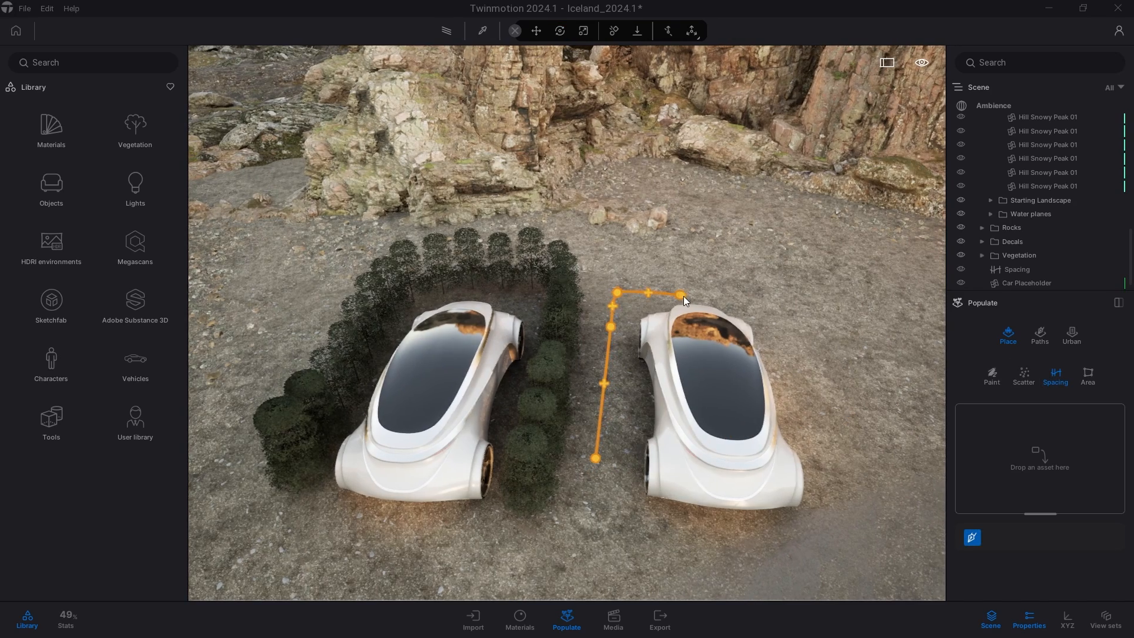
{"action": "left_click", "coordinate": [685, 308]}
{"action": "left_click", "coordinate": [672, 390]}
{"action": "left_click", "coordinate": [681, 504]}
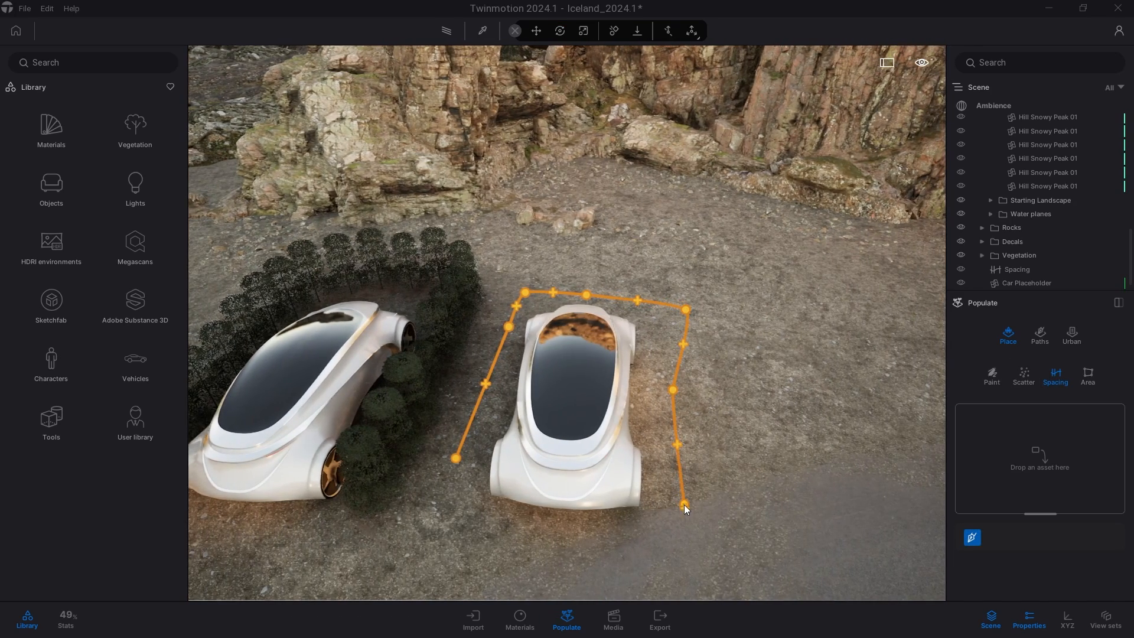
{"action": "key", "text": "Escape"}
Assign a Megascans traffic cone from the Street 3D assets to the spacing path.
{"action": "left_click", "coordinate": [118, 257]}
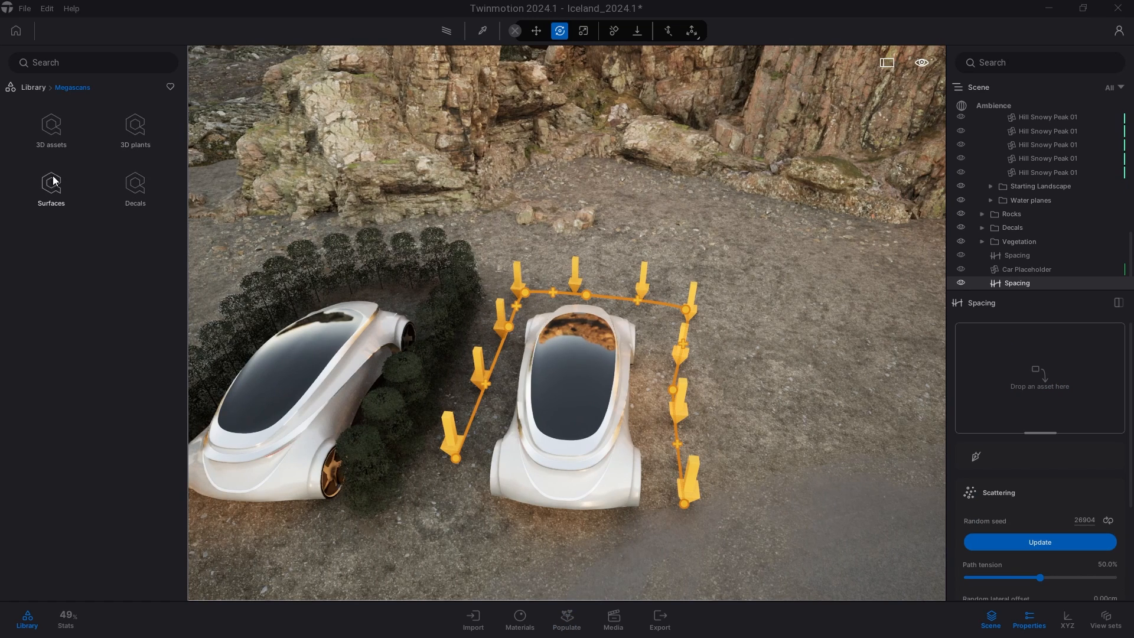
{"action": "left_click", "coordinate": [56, 122]}
{"action": "left_click", "coordinate": [139, 312]}
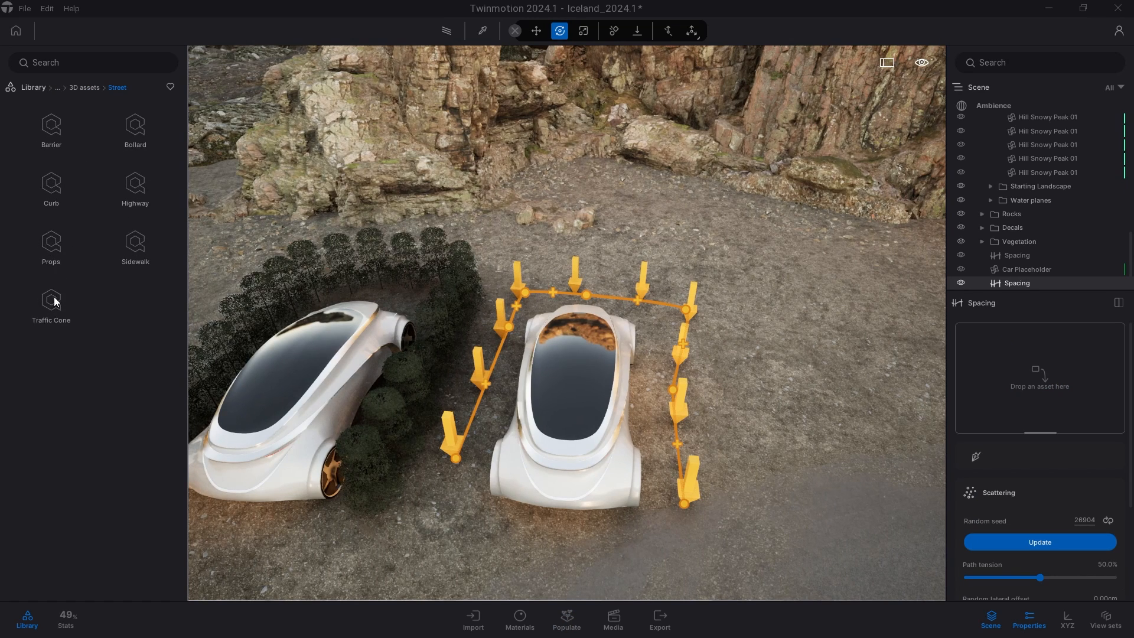
{"action": "left_click", "coordinate": [51, 302]}
{"action": "left_click_drag", "start_coordinate": [55, 125], "coordinate": [995, 375]}
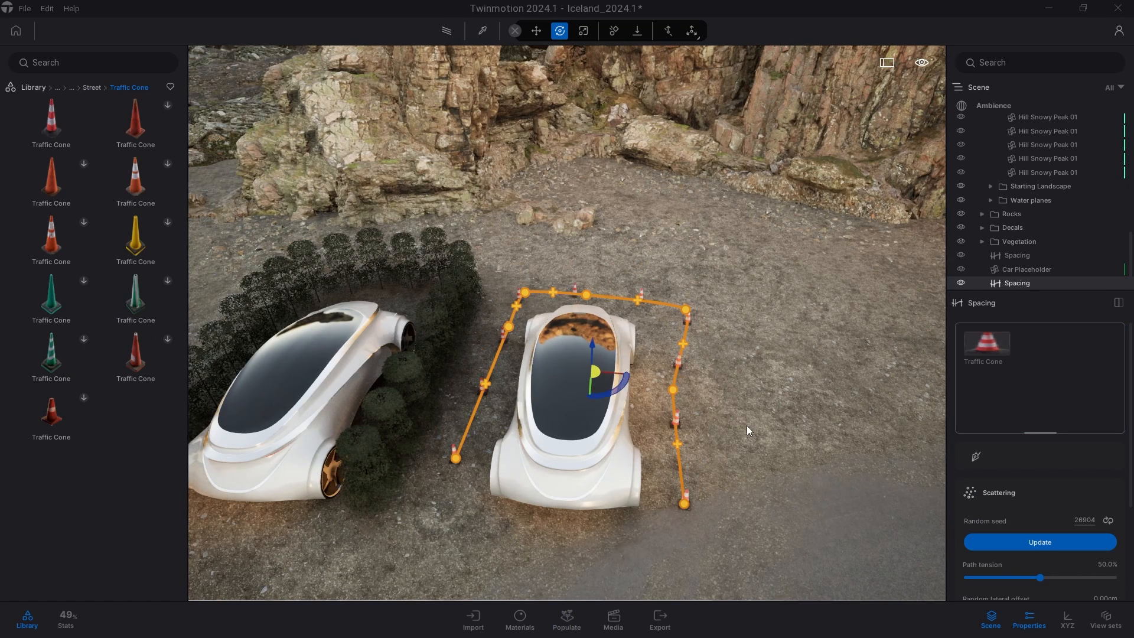
Reshape the cone path by moving one of its points outward near the car's front.
{"action": "middle_click_drag", "start_coordinate": [754, 430], "coordinate": [792, 415], "text": "shift"}
{"action": "key", "text": "Escape"}
{"action": "key", "text": "w"}
{"action": "key", "text": "d"}
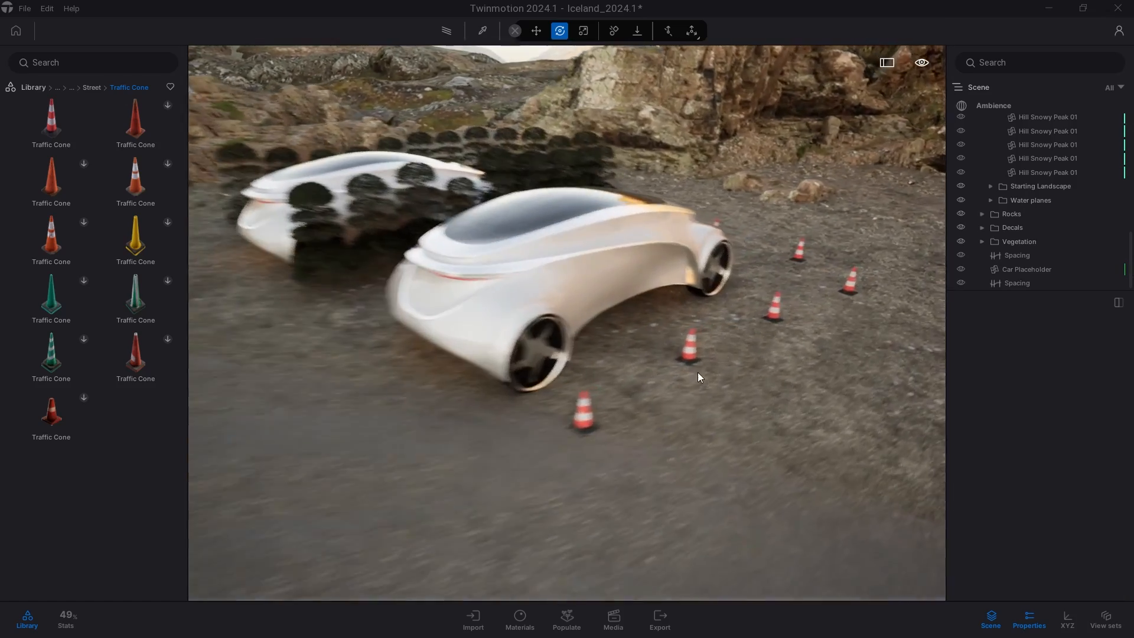
{"action": "left_click", "coordinate": [661, 348]}
{"action": "left_click", "coordinate": [658, 349]}
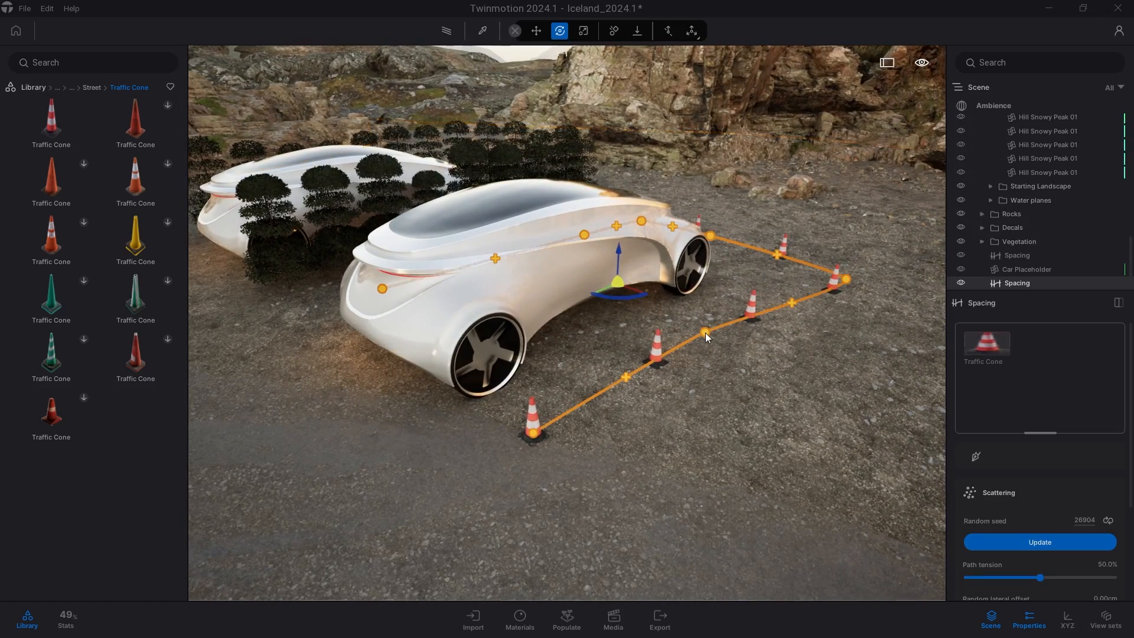
{"action": "left_click_drag", "start_coordinate": [707, 332], "coordinate": [777, 452]}
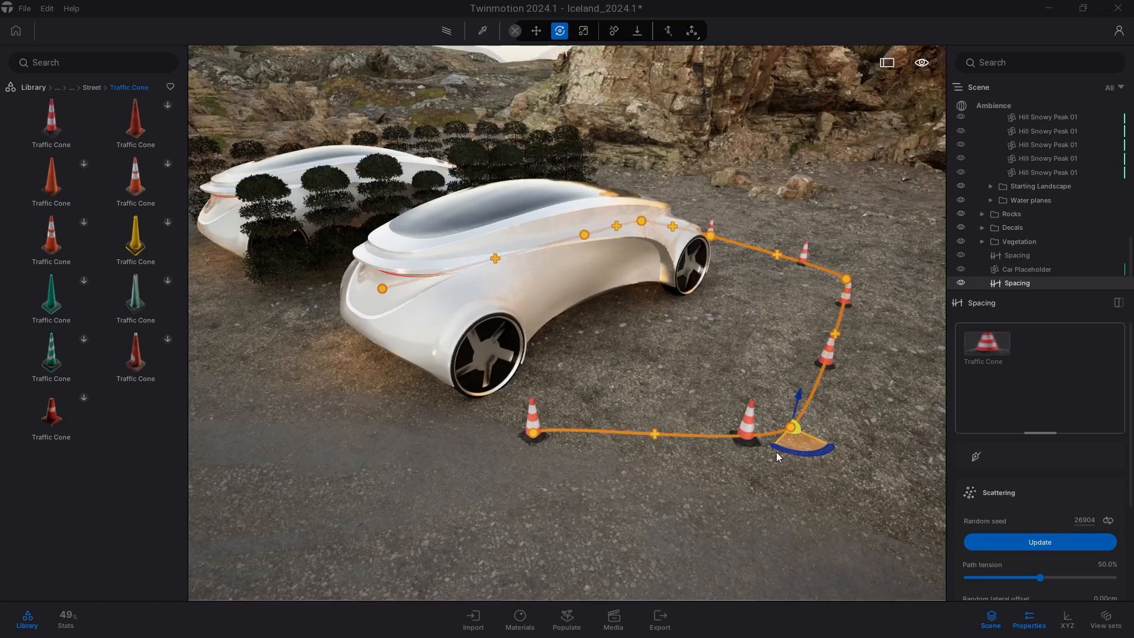
{"action": "key", "text": "s"}
{"action": "middle_click_drag", "start_coordinate": [776, 452], "coordinate": [662, 461], "text": "shift"}
{"action": "key", "text": "Escape"}
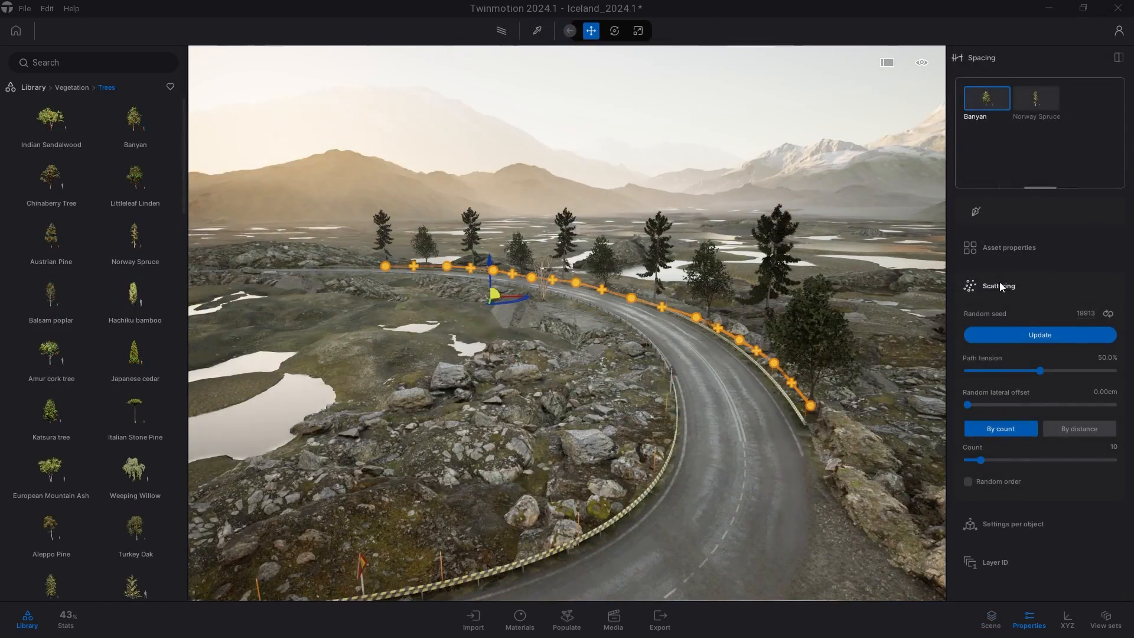
Set the tree path's random lateral offset to 632.61 cm and its count to 30.
{"action": "key", "text": "w"}
{"action": "key", "text": "d"}
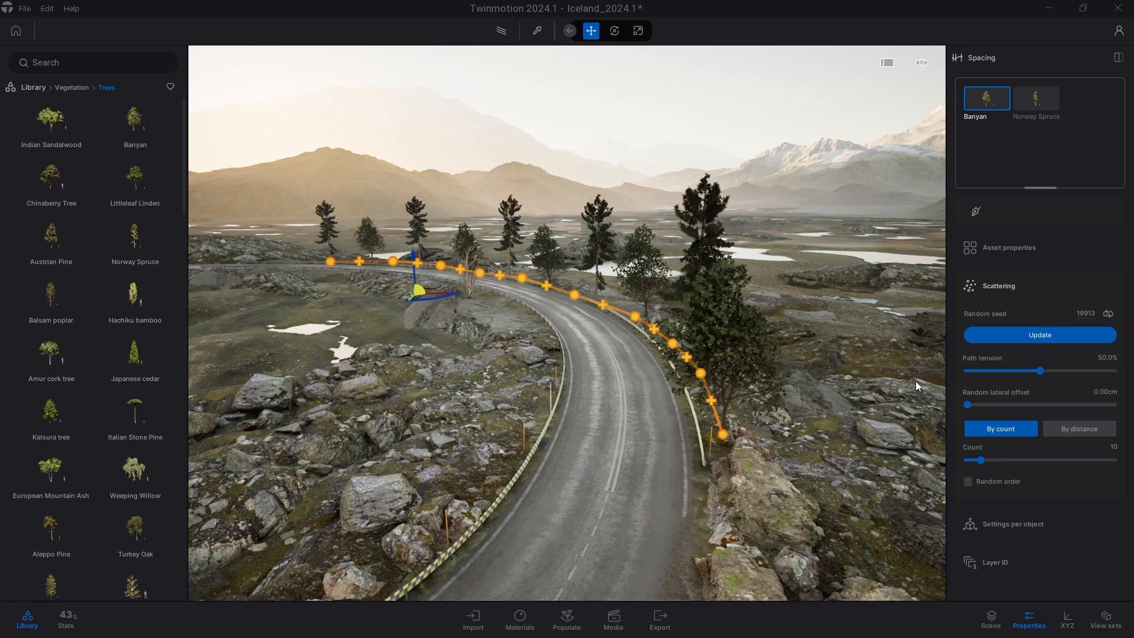
{"action": "left_click_drag", "start_coordinate": [969, 404], "coordinate": [1014, 404]}
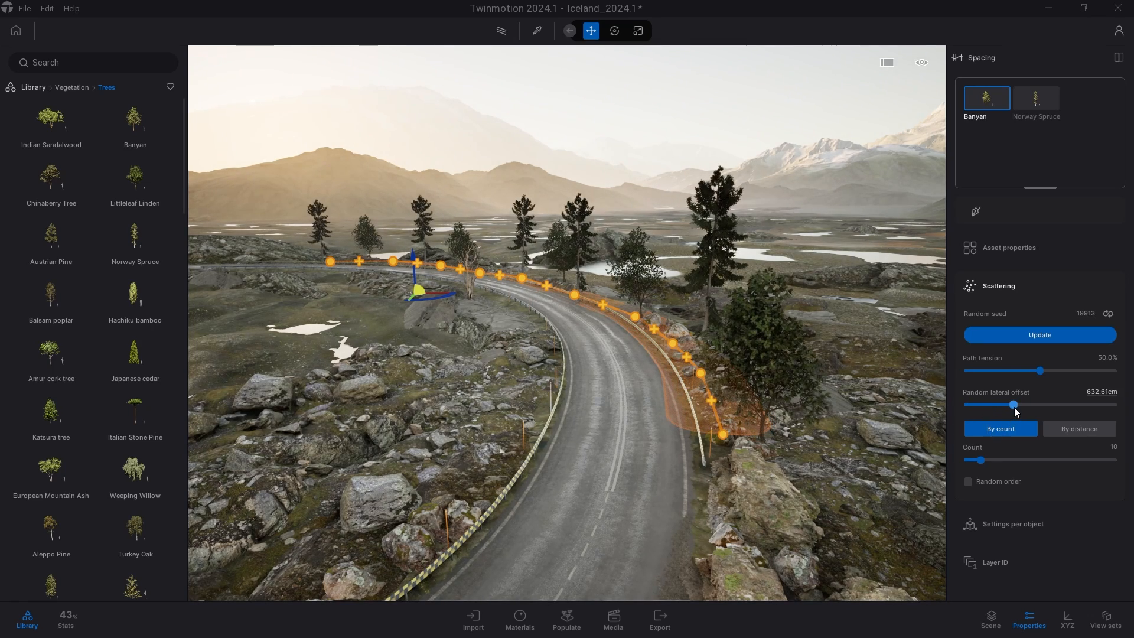
{"action": "left_click_drag", "start_coordinate": [981, 460], "coordinate": [1010, 459]}
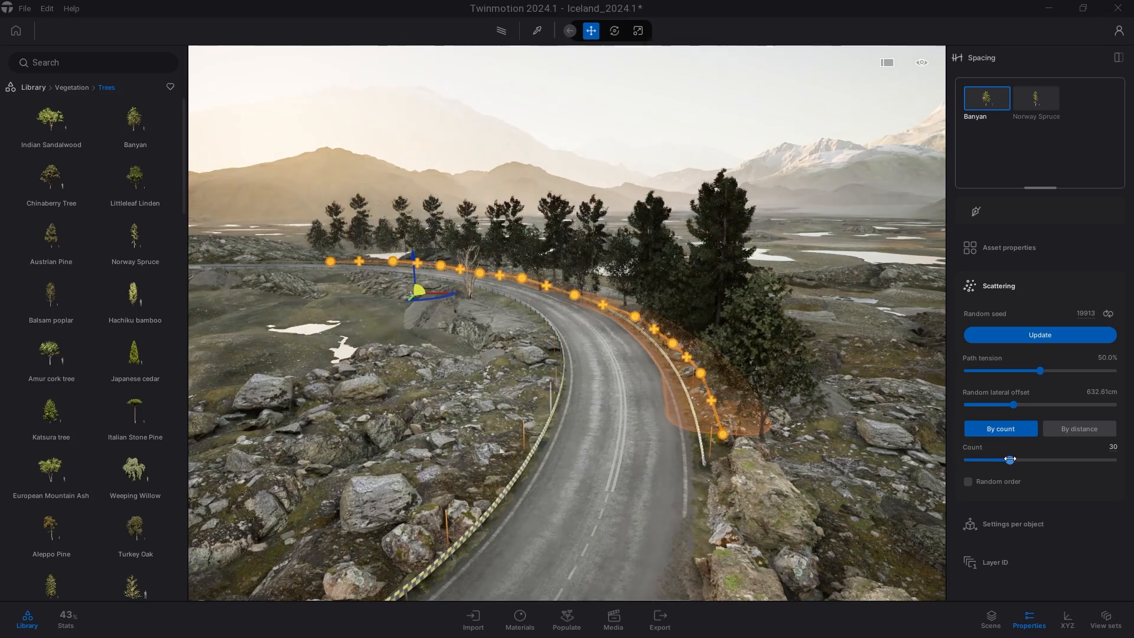
Switch scattering to By distance, set the distance to 391.97 cm, and enable Random order.
{"action": "left_click", "coordinate": [1060, 432]}
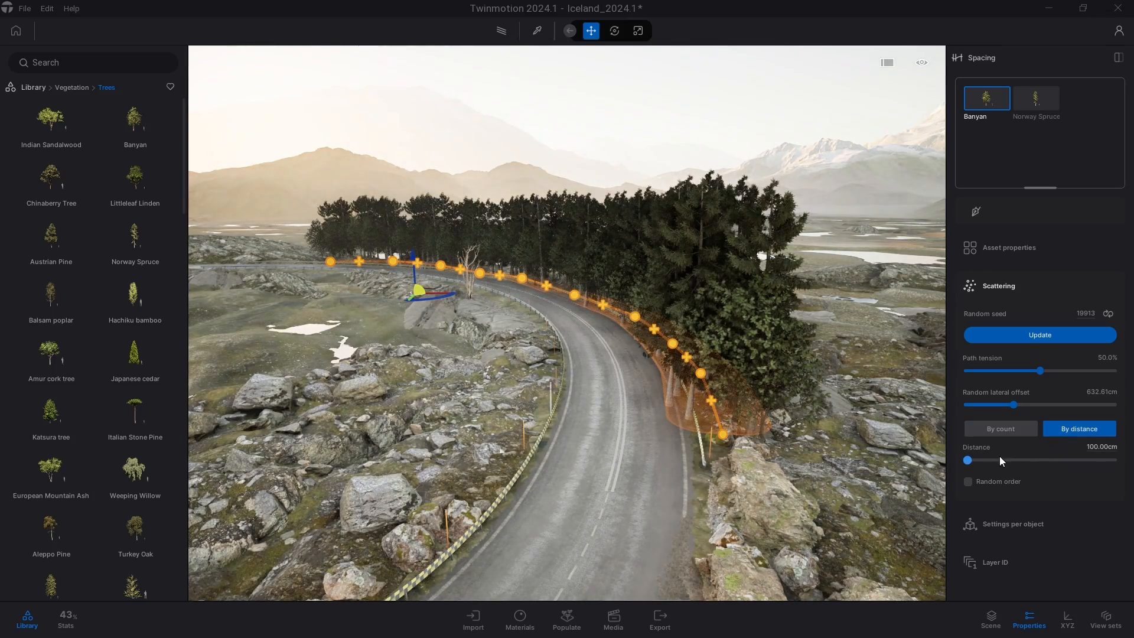
{"action": "left_click_drag", "start_coordinate": [967, 460], "coordinate": [1018, 461]}
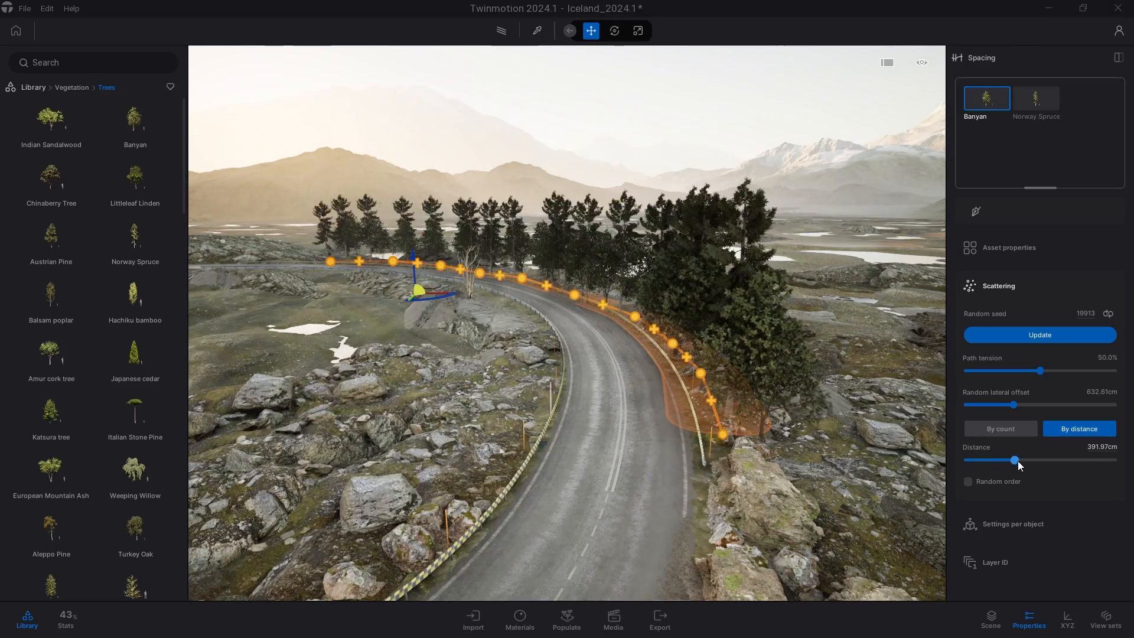
{"action": "left_click", "coordinate": [967, 482]}
In Settings per object, set the rotation offset to 167.97 and random rotation to 0.36.
{"action": "key", "text": "a"}
{"action": "right_click_drag", "start_coordinate": [791, 422], "coordinate": [827, 425]}
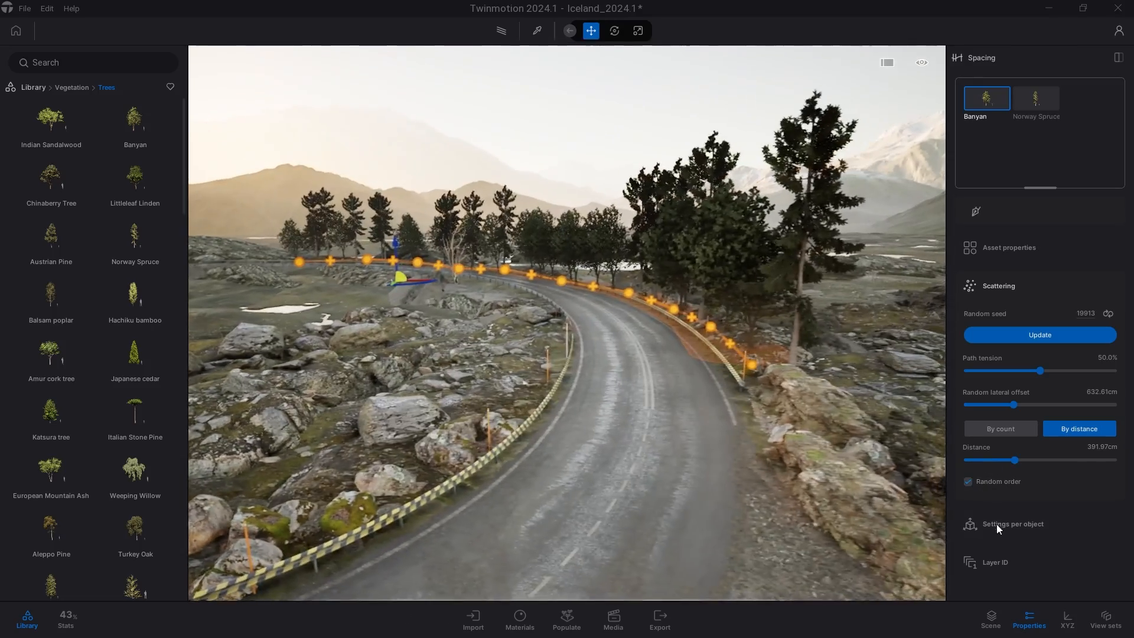
{"action": "left_click", "coordinate": [999, 523]}
{"action": "scroll", "coordinate": [1033, 517], "scroll_direction": "down", "scroll_amount": 1}
{"action": "scroll", "coordinate": [1033, 516], "scroll_direction": "down", "scroll_amount": 2}
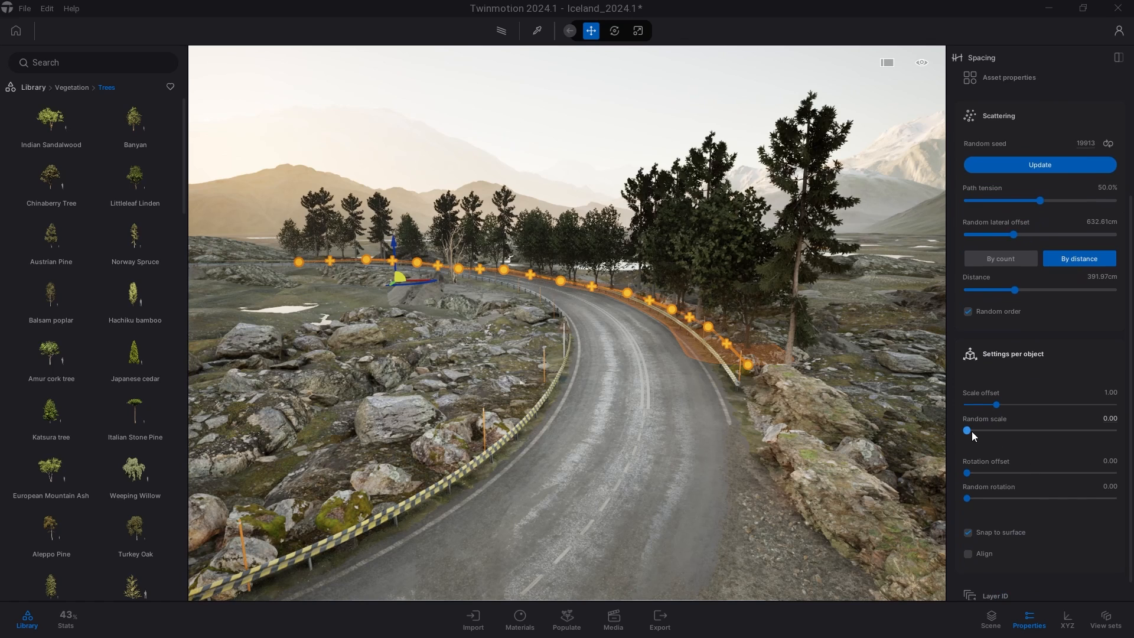
{"action": "left_click_drag", "start_coordinate": [967, 473], "coordinate": [1036, 472]}
{"action": "left_click_drag", "start_coordinate": [971, 498], "coordinate": [1020, 497]}
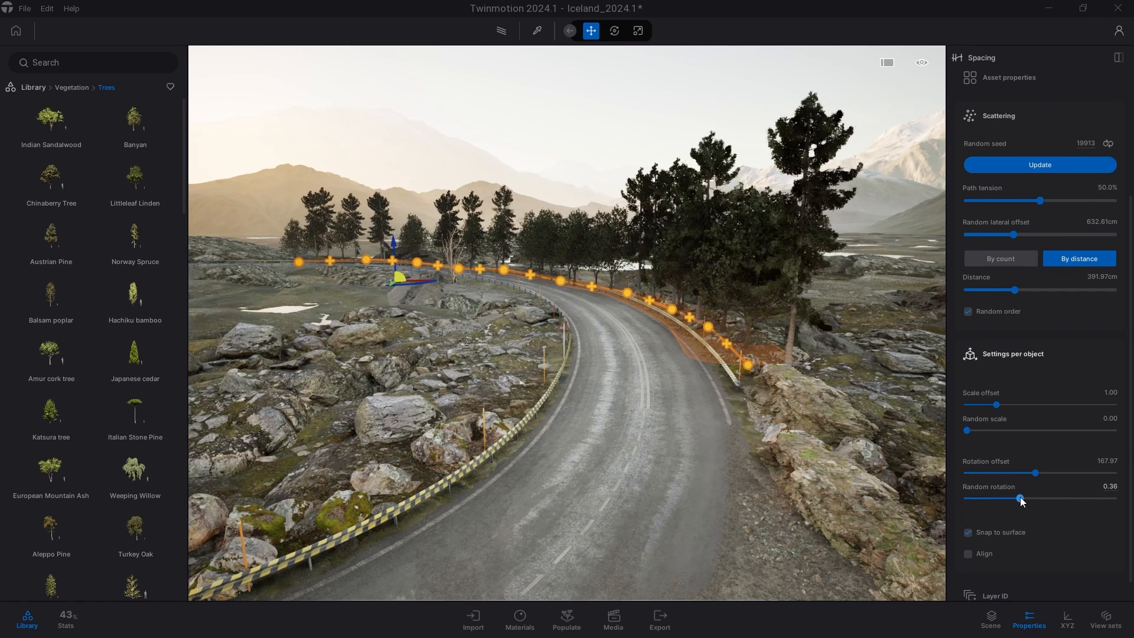
Regenerate the scattering's random seed several times to vary the tree layout.
{"action": "key", "text": "a"}
{"action": "right_click_drag", "start_coordinate": [714, 430], "coordinate": [766, 419]}
{"action": "scroll", "coordinate": [1015, 363], "scroll_direction": "up", "scroll_amount": 3}
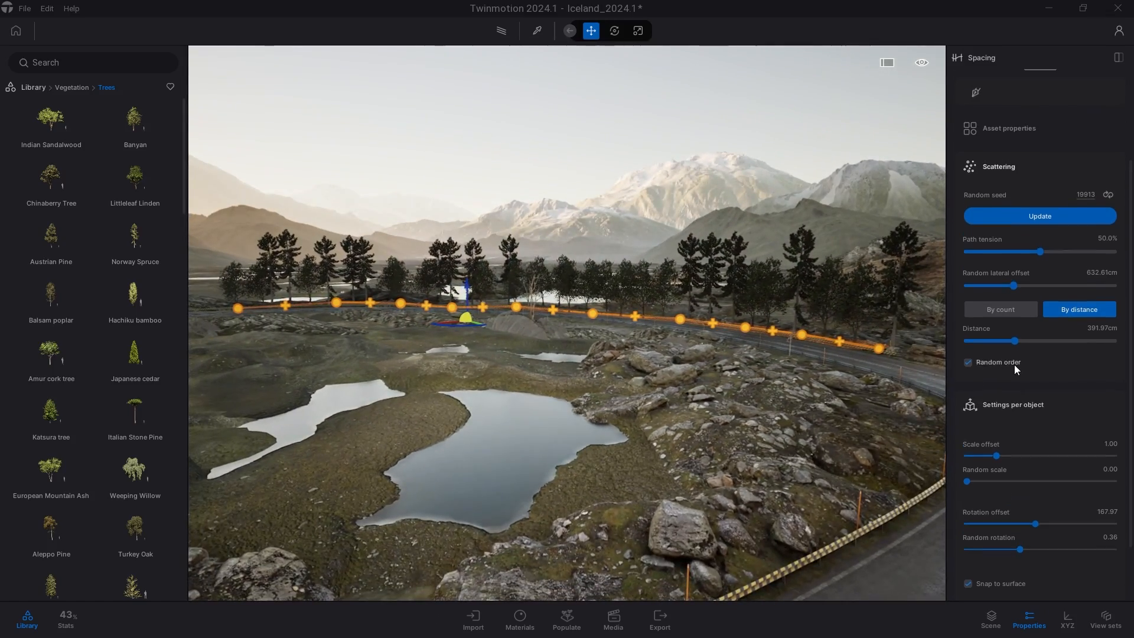
{"action": "left_click", "coordinate": [1111, 283]}
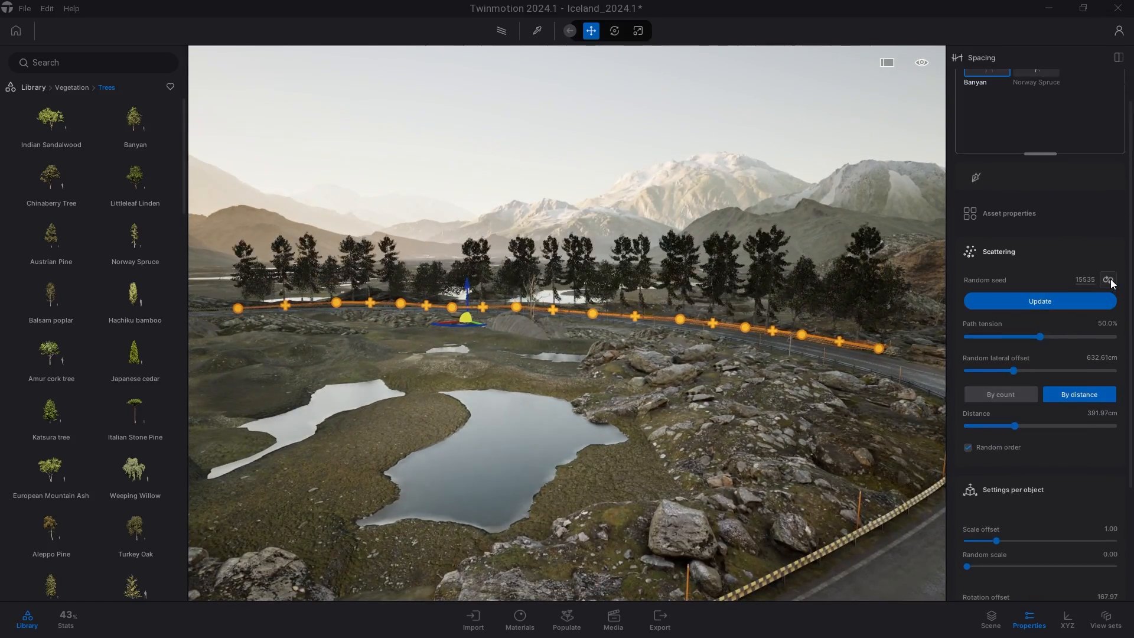
{"action": "left_click", "coordinate": [1111, 283]}
{"action": "left_click", "coordinate": [1111, 284]}
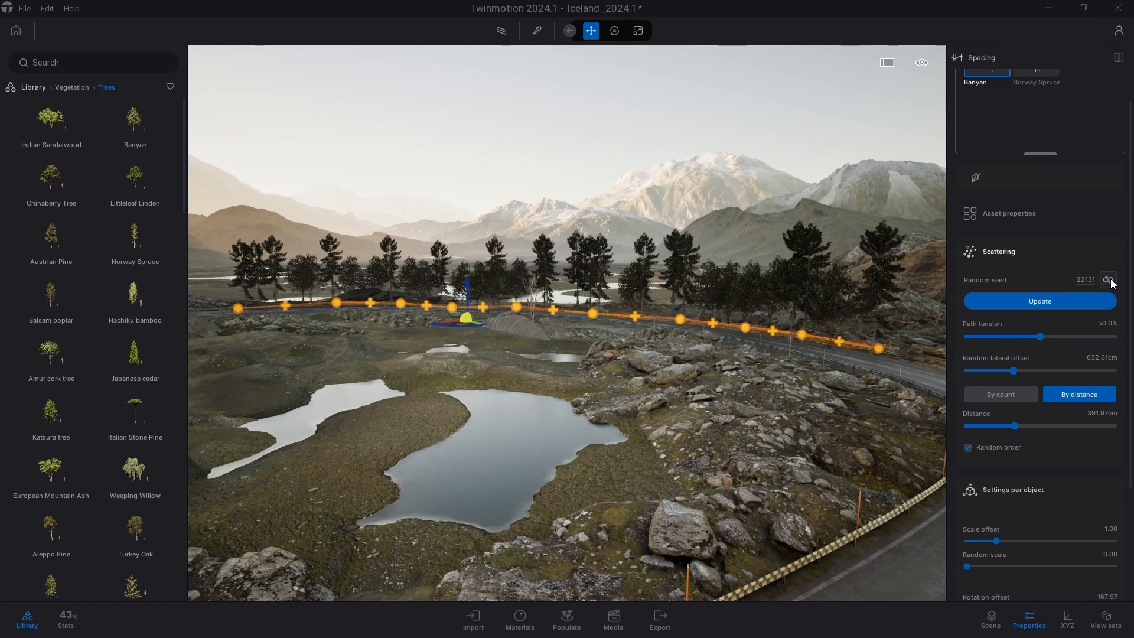
Regenerate the tree path's random seed once more.
{"action": "left_click", "coordinate": [1111, 283]}
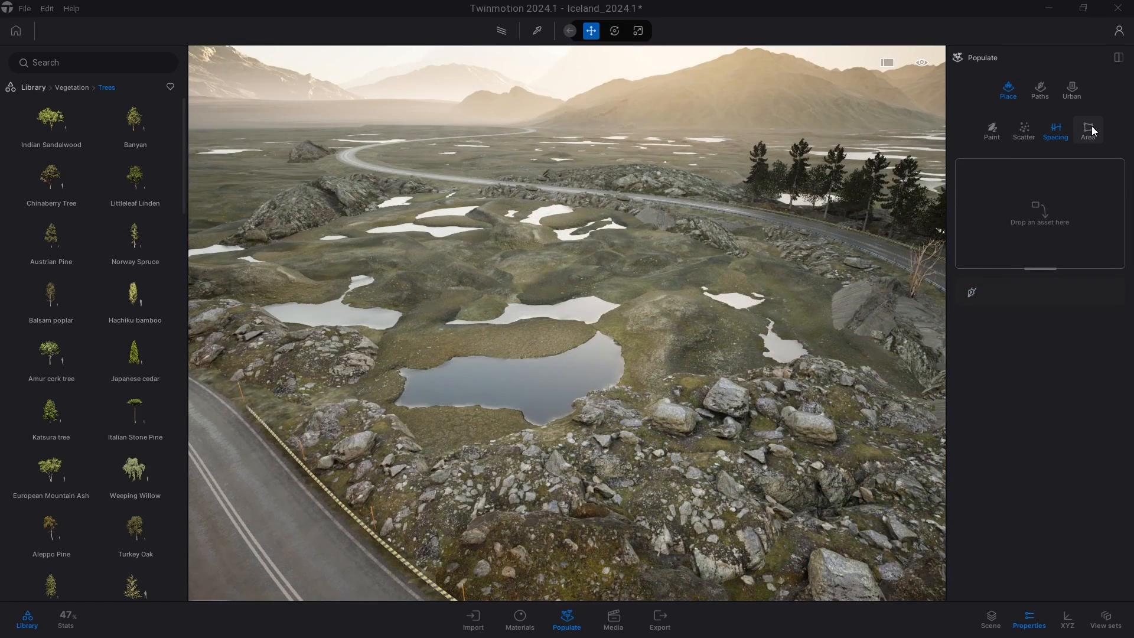
Open the Populate Area tool and load Banyan, Littleleaf Linden and Norway Spruce as its assets.
{"action": "left_click", "coordinate": [1091, 127]}
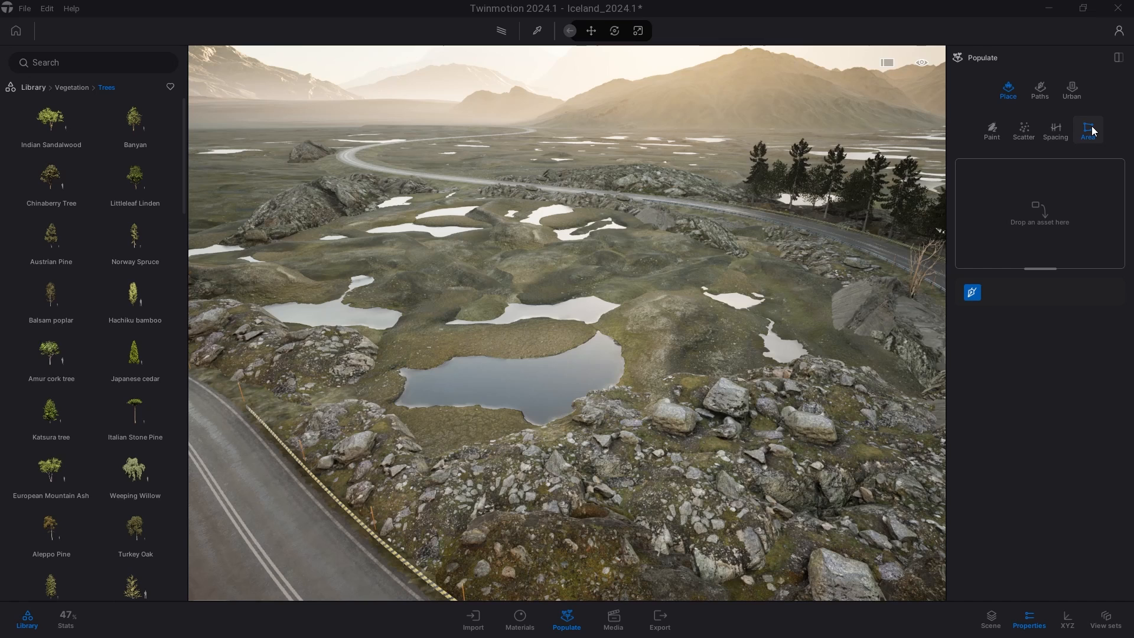
{"action": "left_click_drag", "start_coordinate": [135, 121], "coordinate": [1039, 213]}
{"action": "left_click_drag", "start_coordinate": [137, 180], "coordinate": [426, 207]}
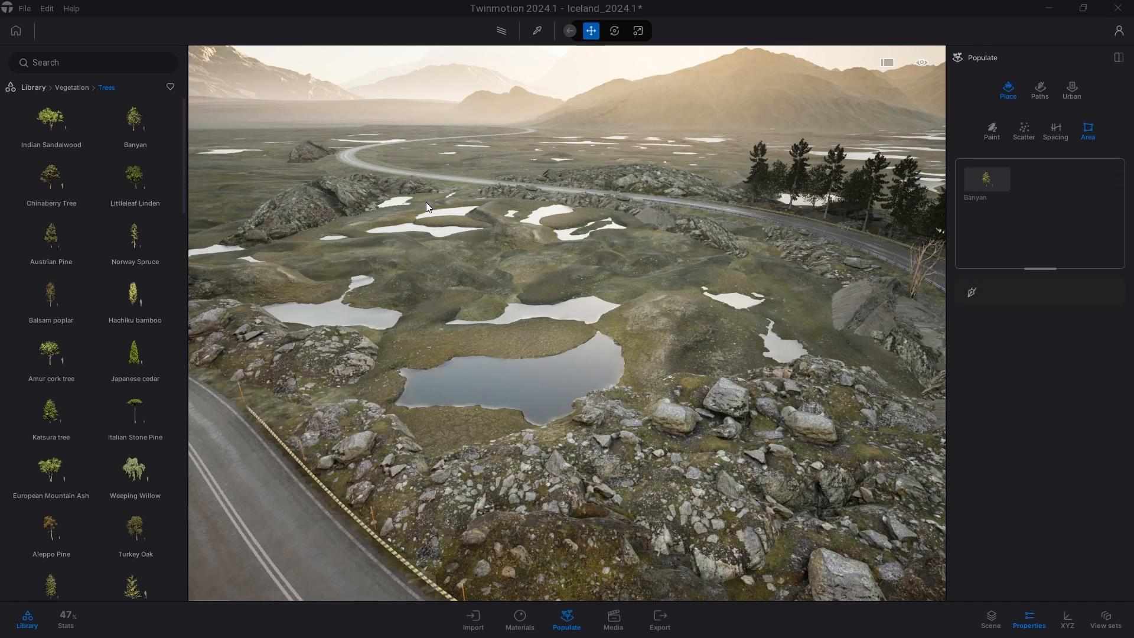
{"action": "left_click_drag", "start_coordinate": [1018, 219], "coordinate": [1018, 219]}
{"action": "left_click_drag", "start_coordinate": [135, 236], "coordinate": [998, 213]}
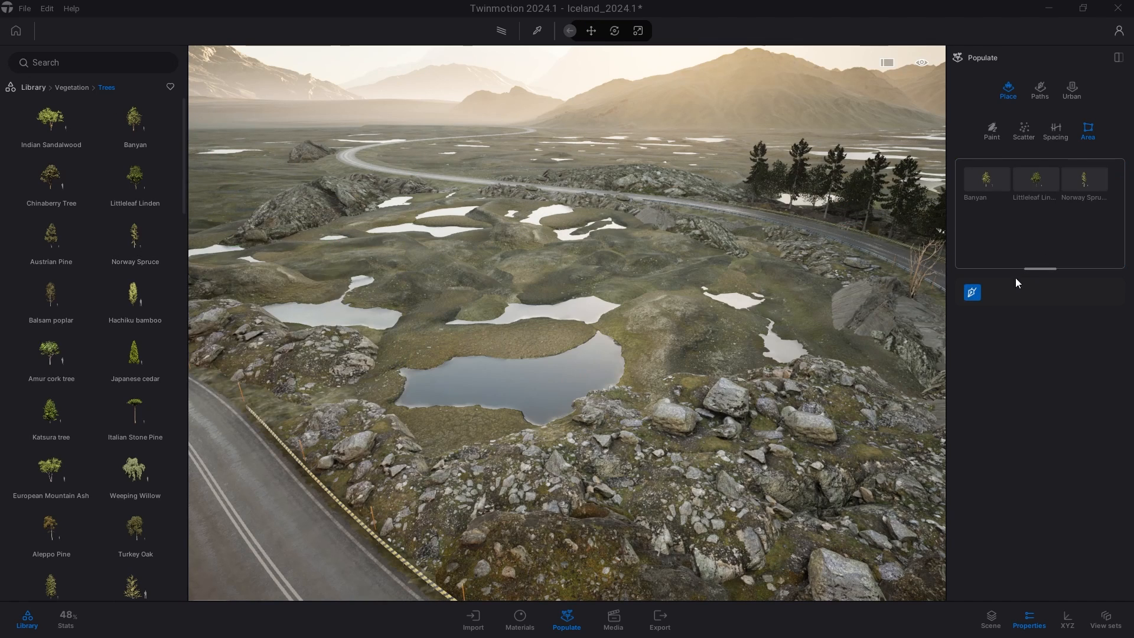
Draw a closed six-point area outline around the pond to scatter the trees inside it.
{"action": "left_click", "coordinate": [362, 244]}
{"action": "left_click", "coordinate": [517, 228]}
{"action": "left_click", "coordinate": [656, 271]}
{"action": "left_click", "coordinate": [729, 356]}
{"action": "left_click", "coordinate": [680, 438]}
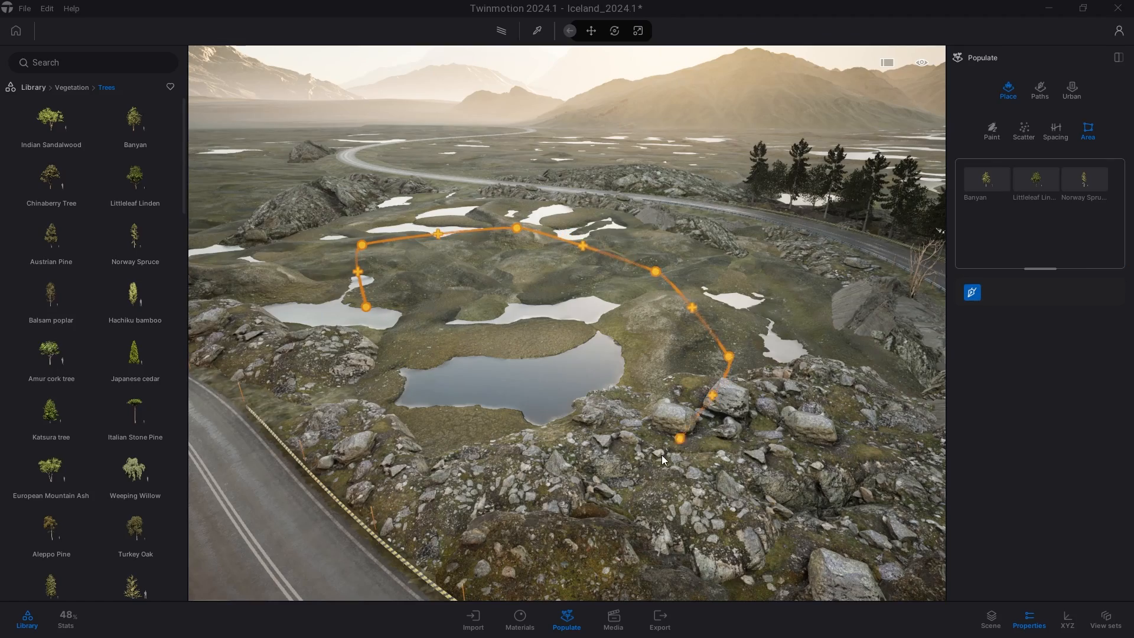
{"action": "left_click", "coordinate": [371, 308]}
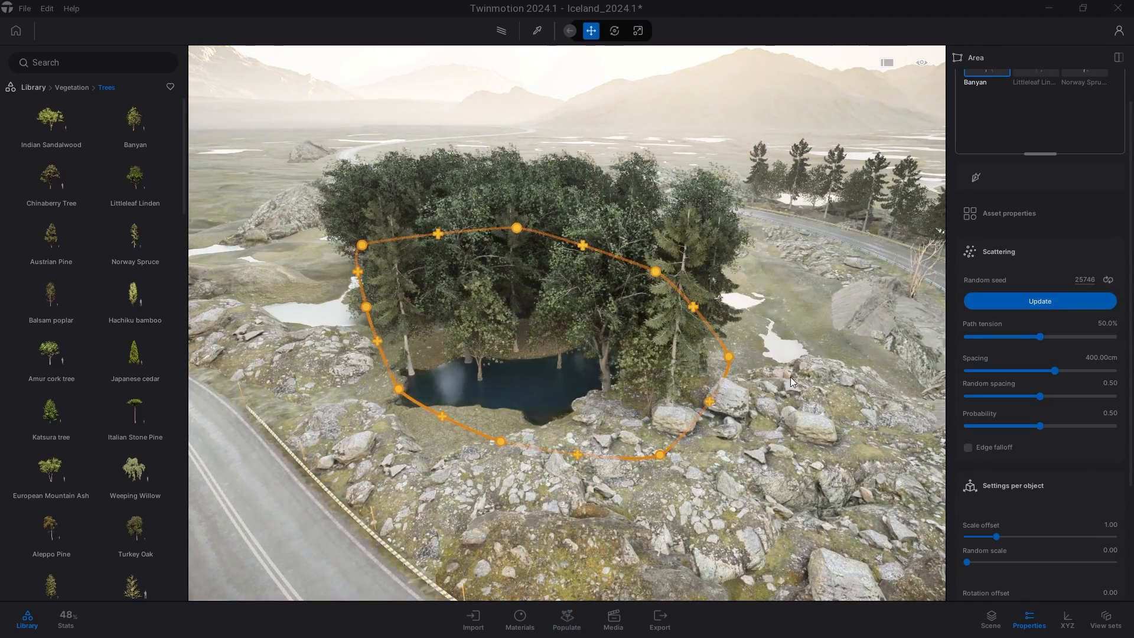
Set the area's spacing to 462.94 cm, probability to 0.68, and rotation offset to 88.26.
{"action": "right_click_drag", "start_coordinate": [790, 377], "coordinate": [818, 355]}
{"action": "left_click_drag", "start_coordinate": [1055, 371], "coordinate": [1067, 391]}
{"action": "scroll", "coordinate": [1015, 405], "scroll_direction": "down", "scroll_amount": 1}
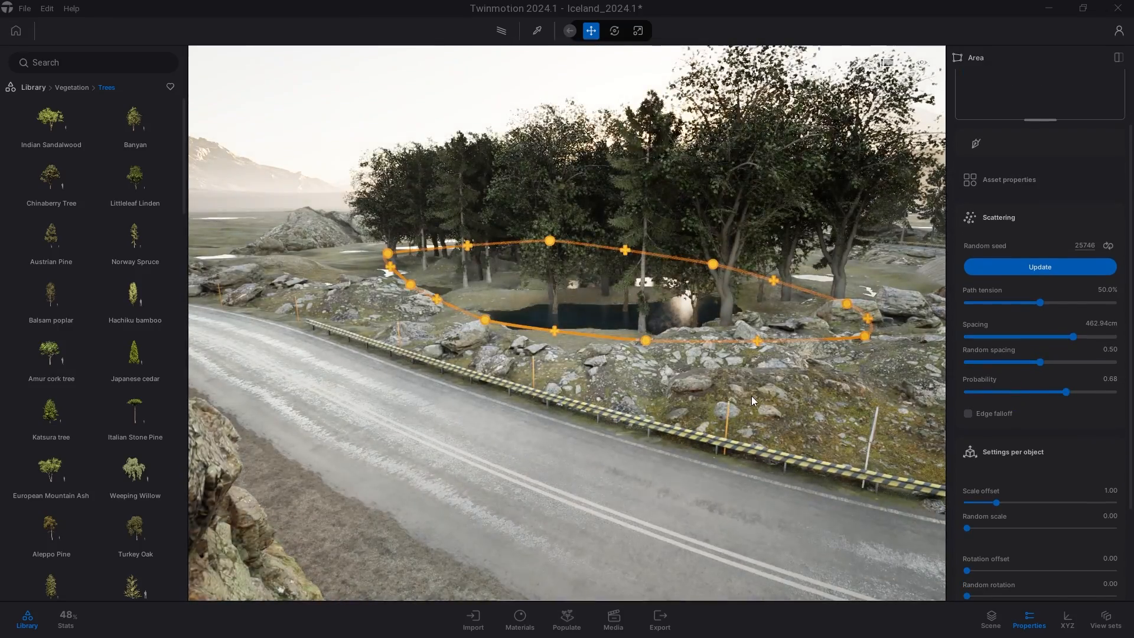
{"action": "scroll", "coordinate": [1029, 480], "scroll_direction": "down", "scroll_amount": 3}
{"action": "left_click_drag", "start_coordinate": [969, 468], "coordinate": [1030, 468]}
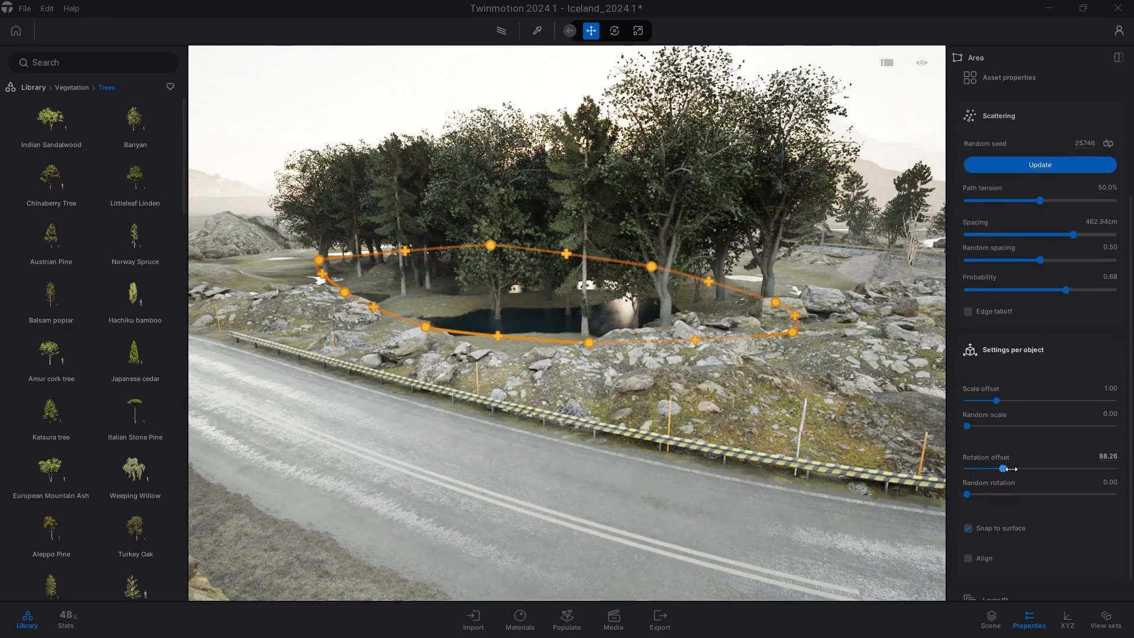
{"action": "scroll", "coordinate": [1045, 494], "scroll_direction": "up", "scroll_amount": 5}
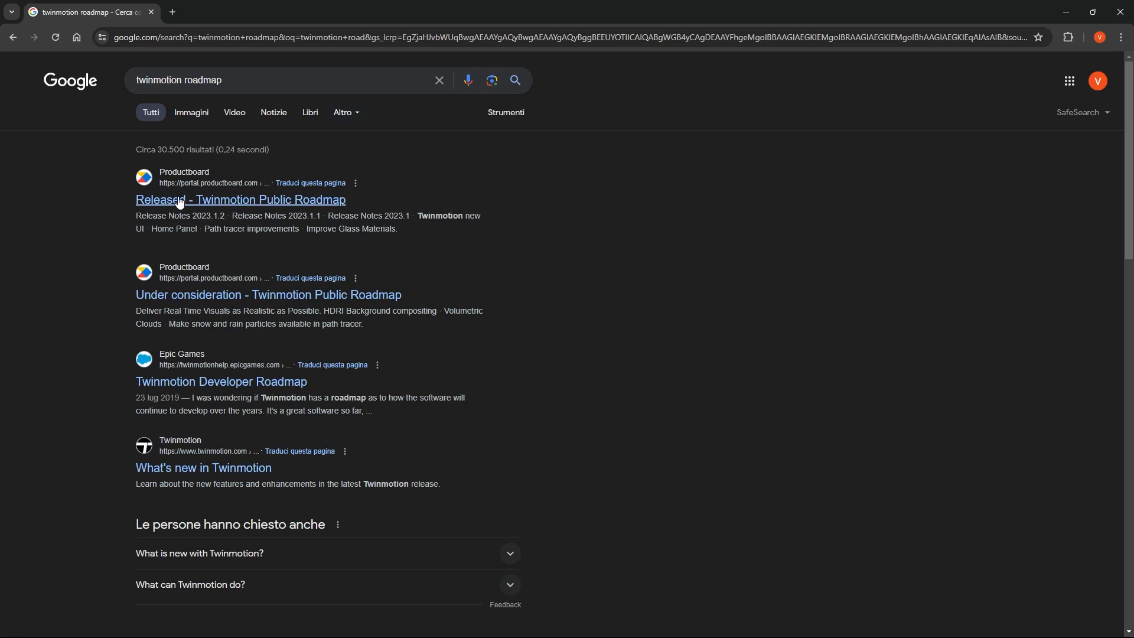
Switch to the browser and open the Released page of the Twinmotion Public Roadmap from the search results.
{"action": "left_click", "coordinate": [181, 201]}
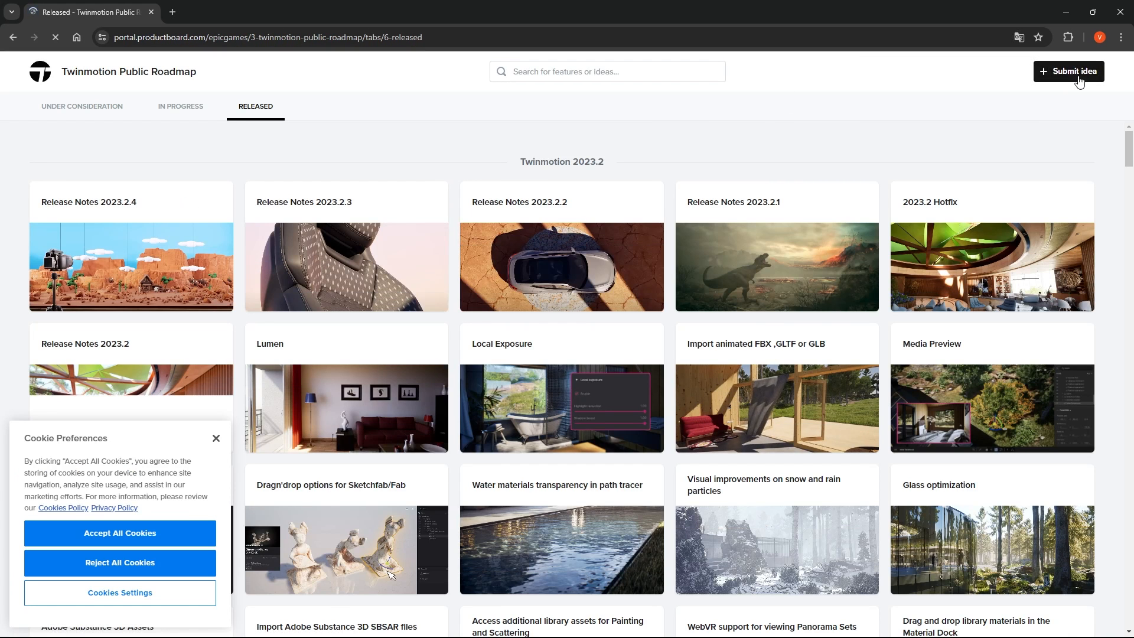
{"action": "left_click", "coordinate": [1076, 76]}
{"action": "left_click", "coordinate": [568, 286]}
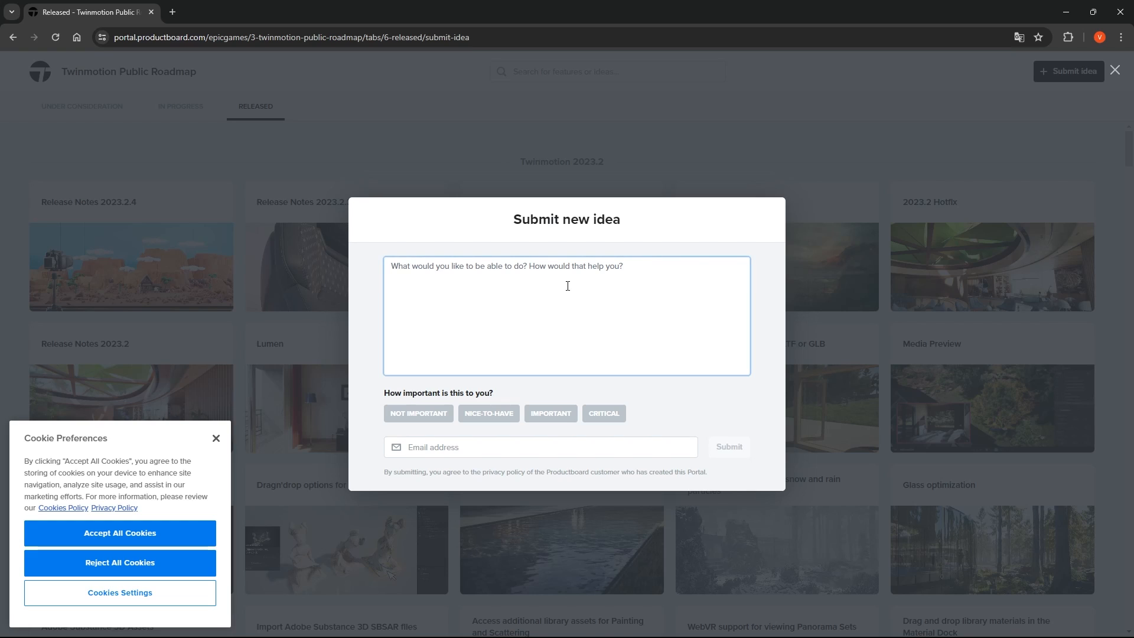
{"action": "left_click", "coordinate": [217, 441]}
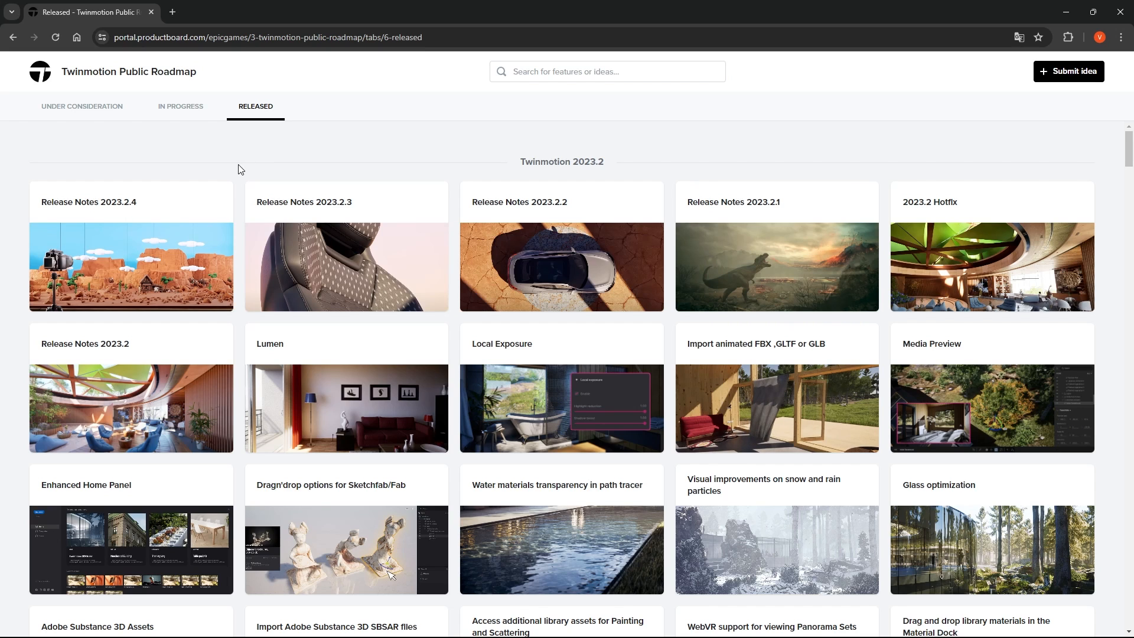
Browse the Released and In progress roadmap items and open the Render layers card.
{"action": "scroll", "coordinate": [242, 169], "scroll_direction": "down", "scroll_amount": 4}
{"action": "scroll", "coordinate": [239, 169], "scroll_direction": "down", "scroll_amount": 4}
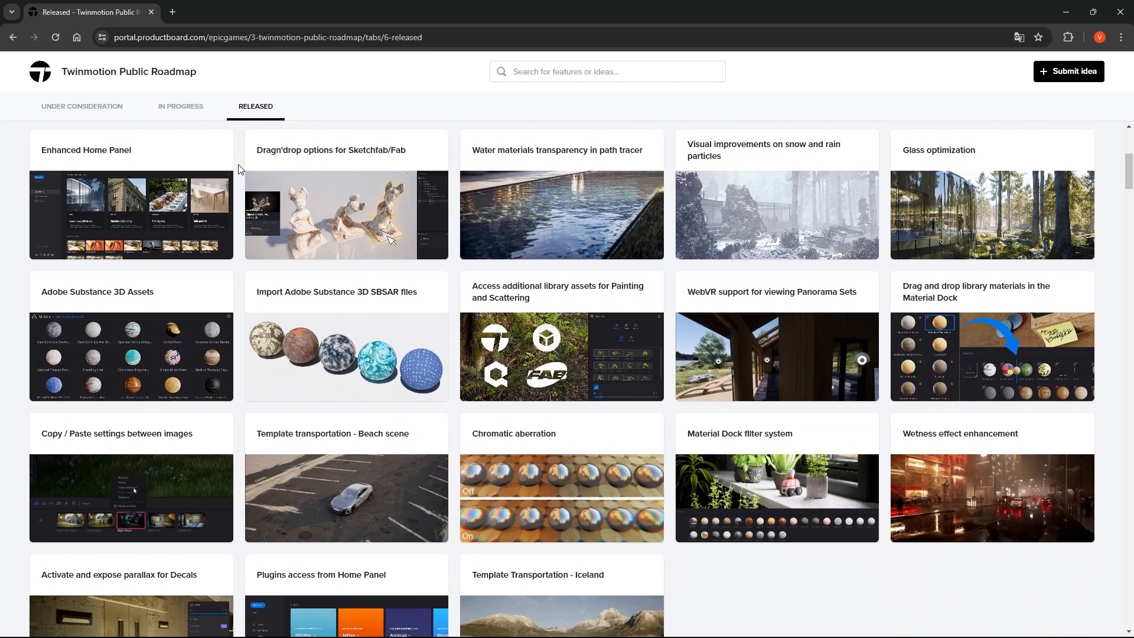
{"action": "left_click", "coordinate": [193, 111]}
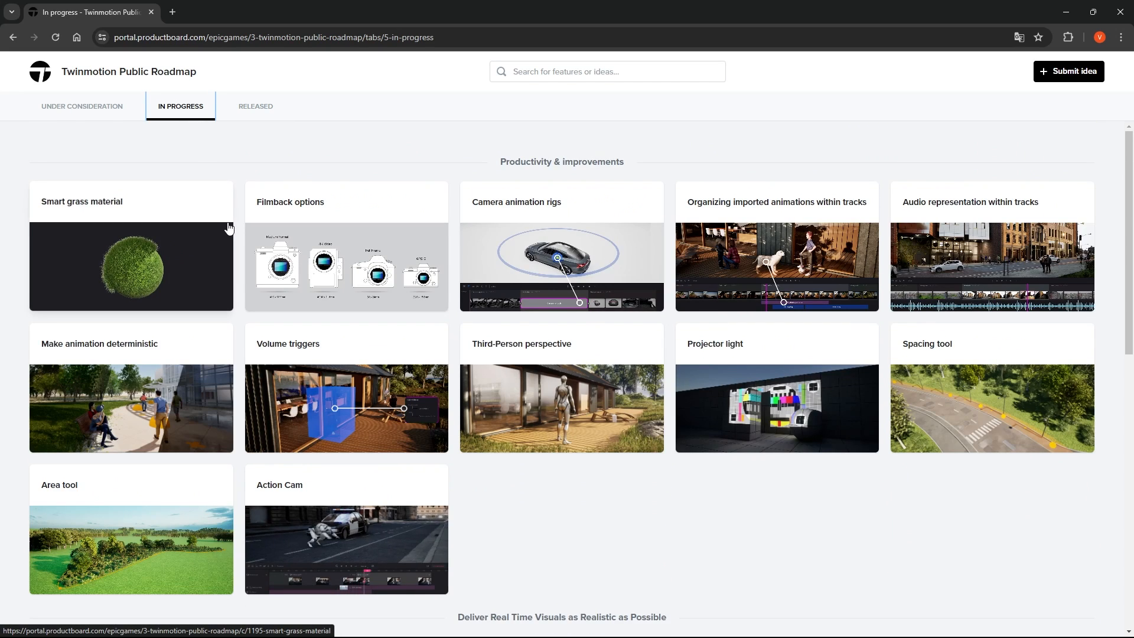
{"action": "scroll", "coordinate": [228, 230], "scroll_direction": "down", "scroll_amount": 9}
{"action": "scroll", "coordinate": [229, 231], "scroll_direction": "down", "scroll_amount": 2}
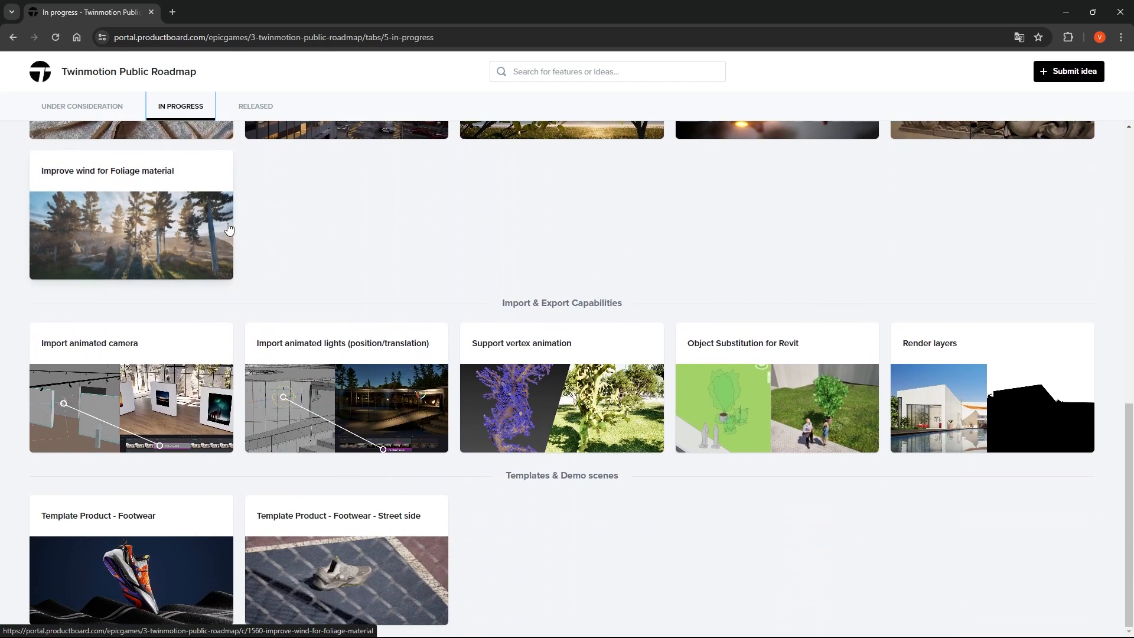
{"action": "left_click", "coordinate": [984, 417]}
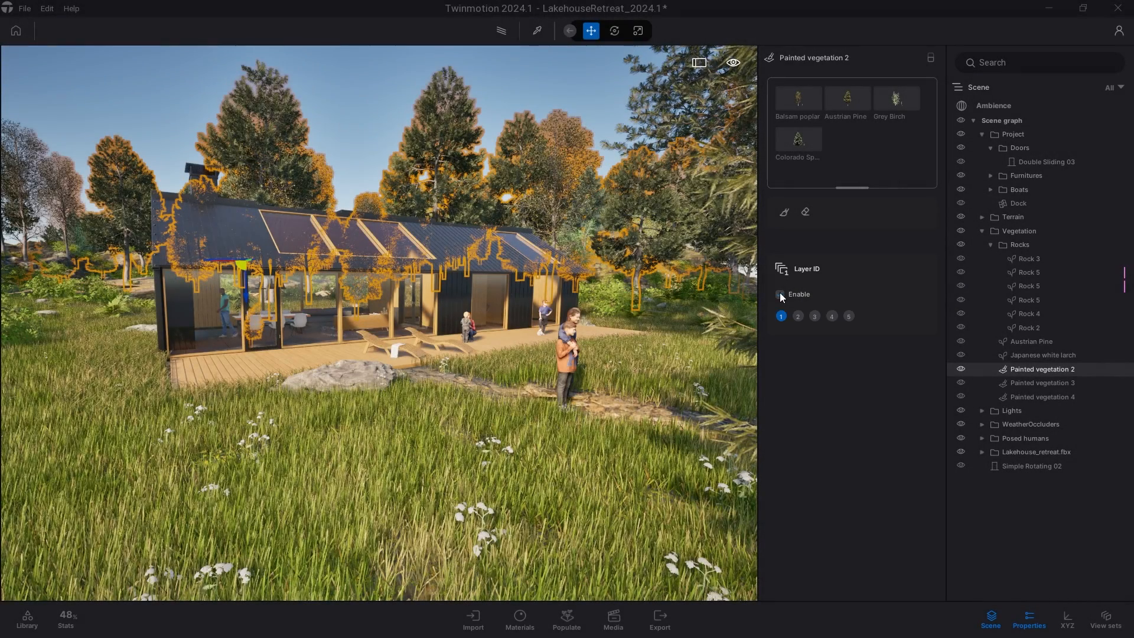
{"action": "left_click", "coordinate": [780, 294]}
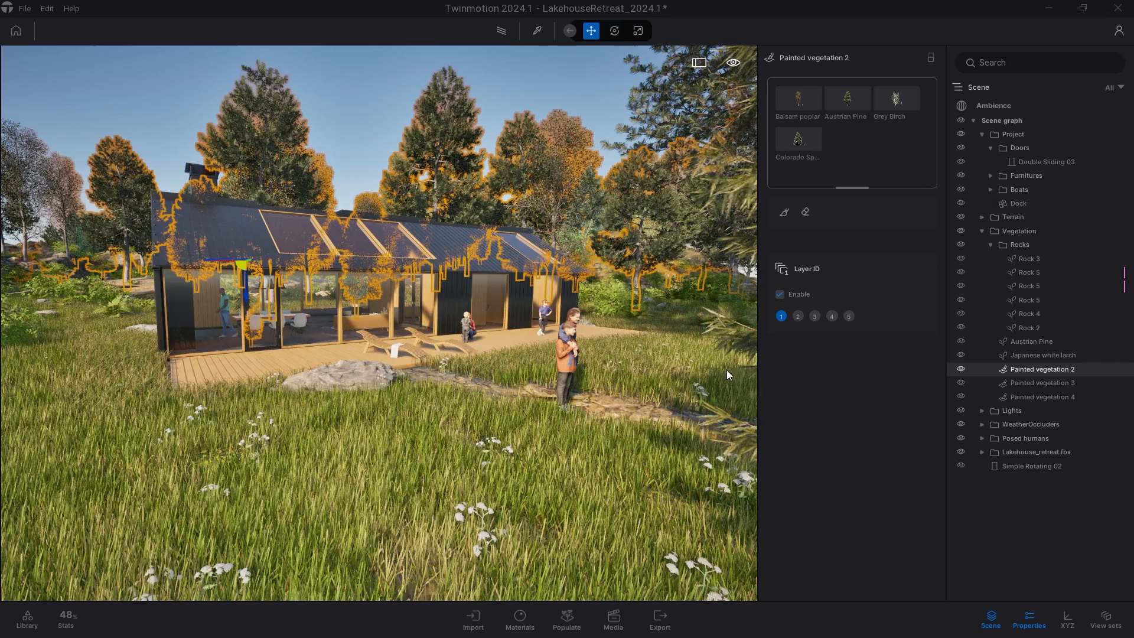
Open the Export panel in Twinmotion and expand the Details settings for image and video export.
{"action": "left_click", "coordinate": [660, 619]}
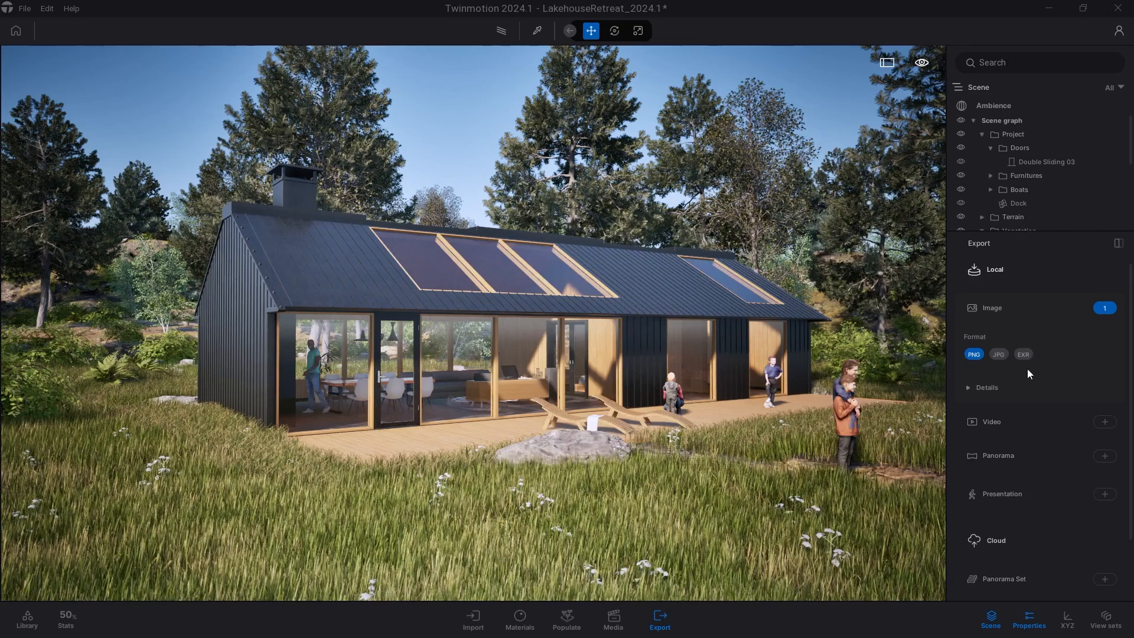
{"action": "left_click", "coordinate": [998, 387]}
{"action": "scroll", "coordinate": [999, 386], "scroll_direction": "down", "scroll_amount": 1}
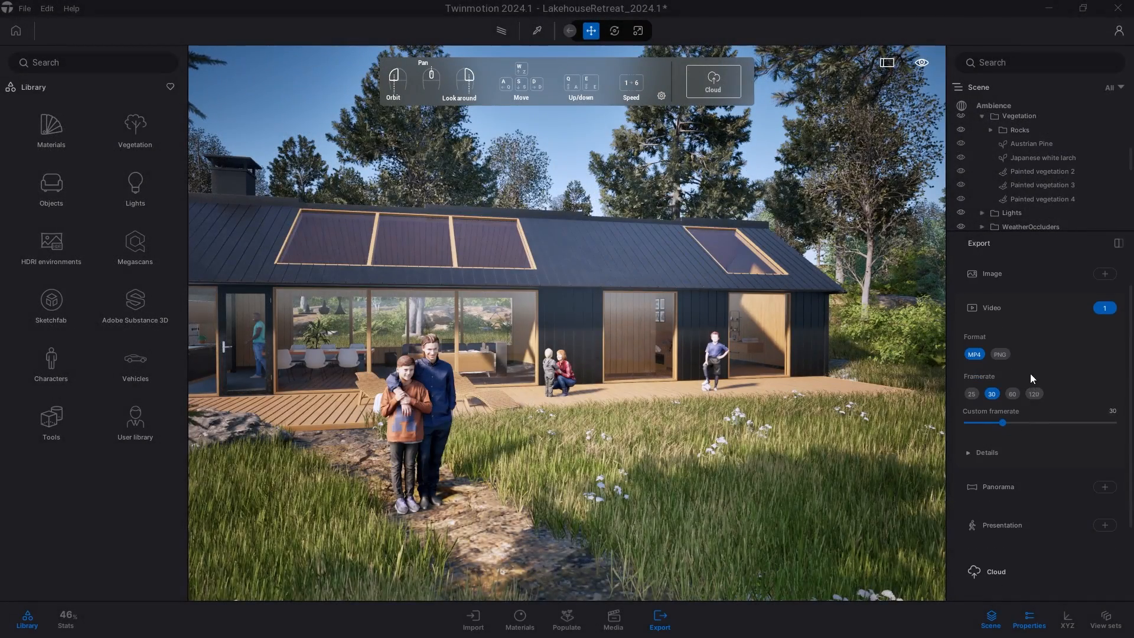
{"action": "left_click", "coordinate": [987, 453]}
{"action": "scroll", "coordinate": [986, 453], "scroll_direction": "down", "scroll_amount": 3}
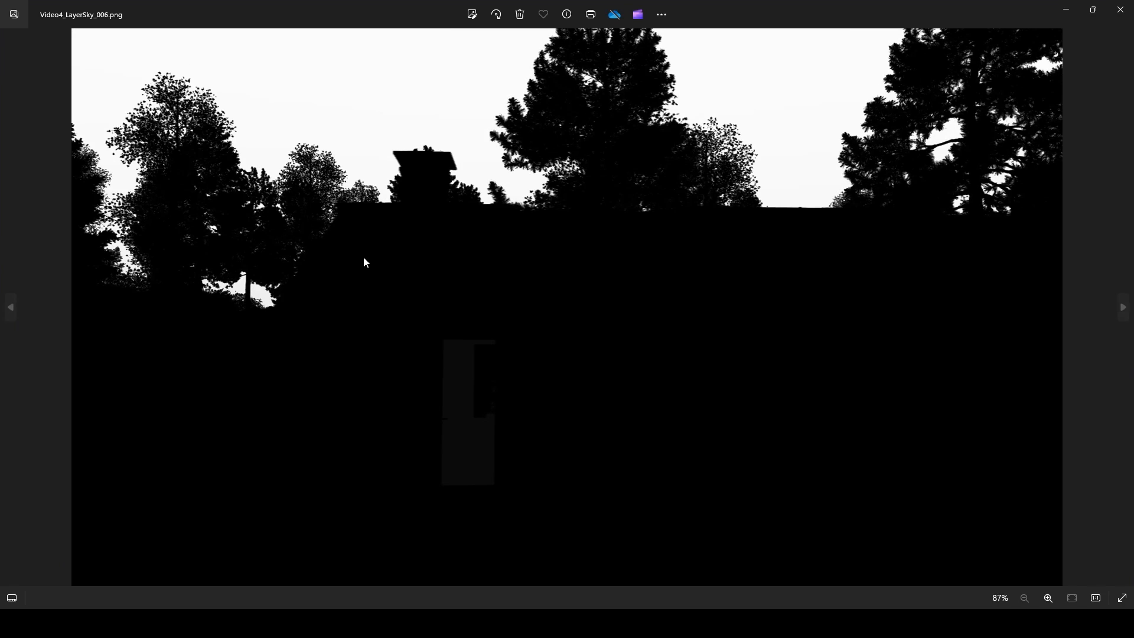
Step through the exported Video4_LayerSky PNG frames in the image viewer.
{"action": "key", "text": "Right"}
{"action": "key", "text": "Right"}
{"action": "key", "text": "Right"}
{"action": "key", "text": "Right"}
{"action": "key", "text": "Right"}
{"action": "key", "text": "Right"}
{"action": "key", "text": "Right"}
{"action": "key", "text": "Right"}
{"action": "key", "text": "Right"}
{"action": "key", "text": "Right"}
{"action": "key", "text": "Right"}
{"action": "key", "text": "Right"}
{"action": "key", "text": "Right"}
{"action": "key", "text": "Right"}
{"action": "key", "text": "Right"}
{"action": "key", "text": "Right"}
{"action": "key", "text": "Right"}
{"action": "key", "text": "Right"}
{"action": "key", "text": "Right"}
{"action": "key", "text": "Right"}
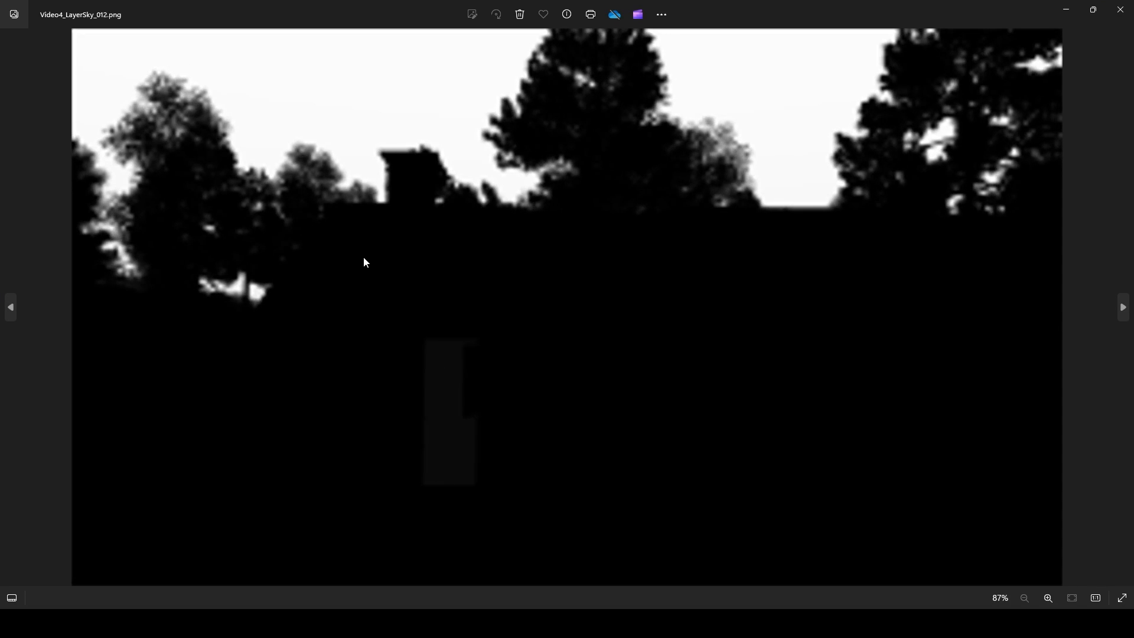
{"action": "key", "text": "Right"}
{"action": "key", "text": "Right"}
{"action": "key", "text": "Right"}
{"action": "key", "text": "Right"}
{"action": "key", "text": "Right"}
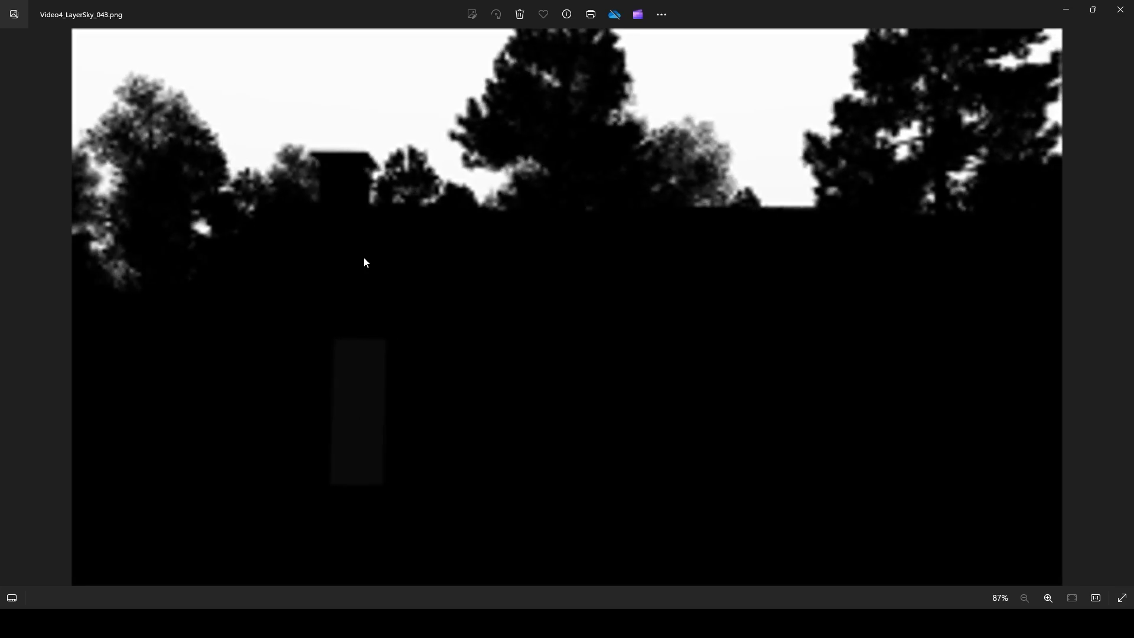
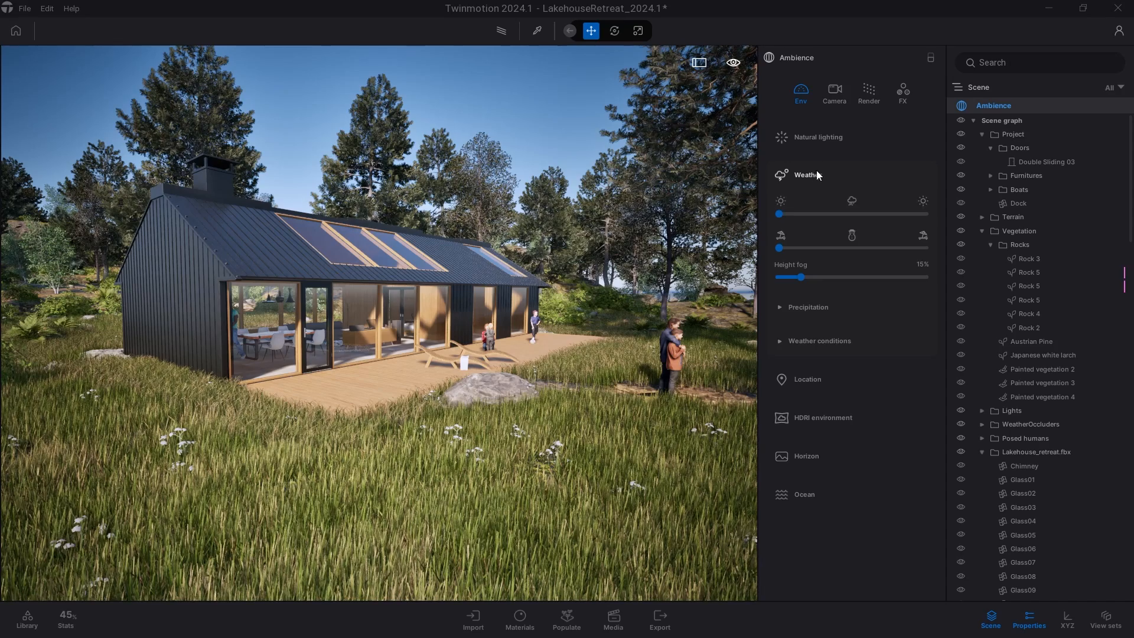
Collapse the Weather settings, switch to the Camera ambience settings, and raise the white balance to about 7719K.
{"action": "left_click", "coordinate": [816, 170]}
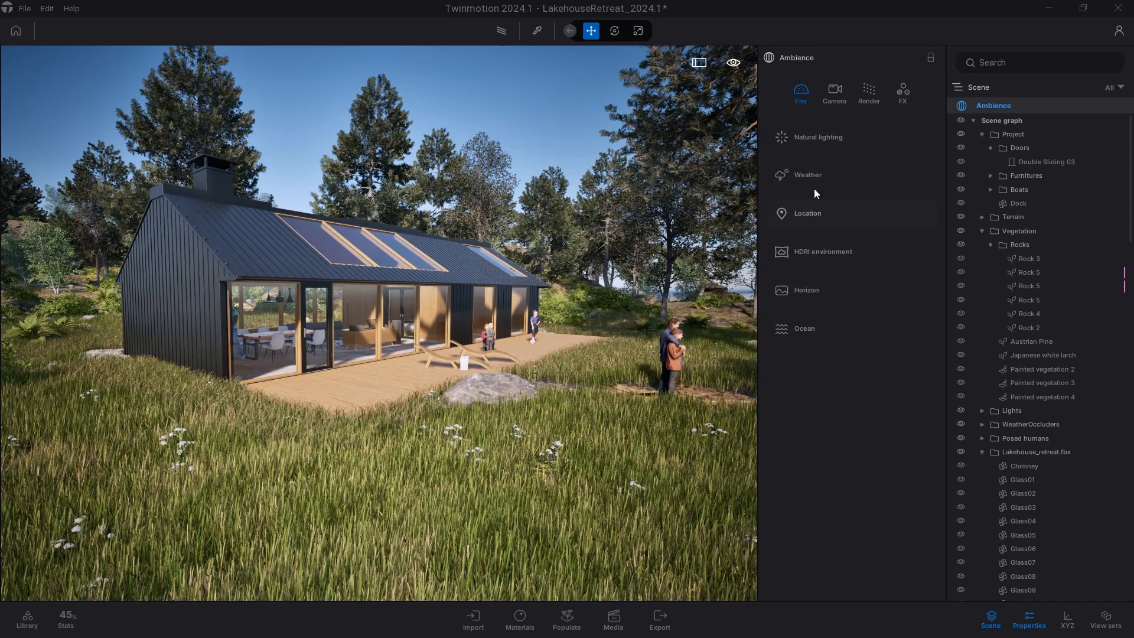
{"action": "left_click", "coordinate": [838, 96]}
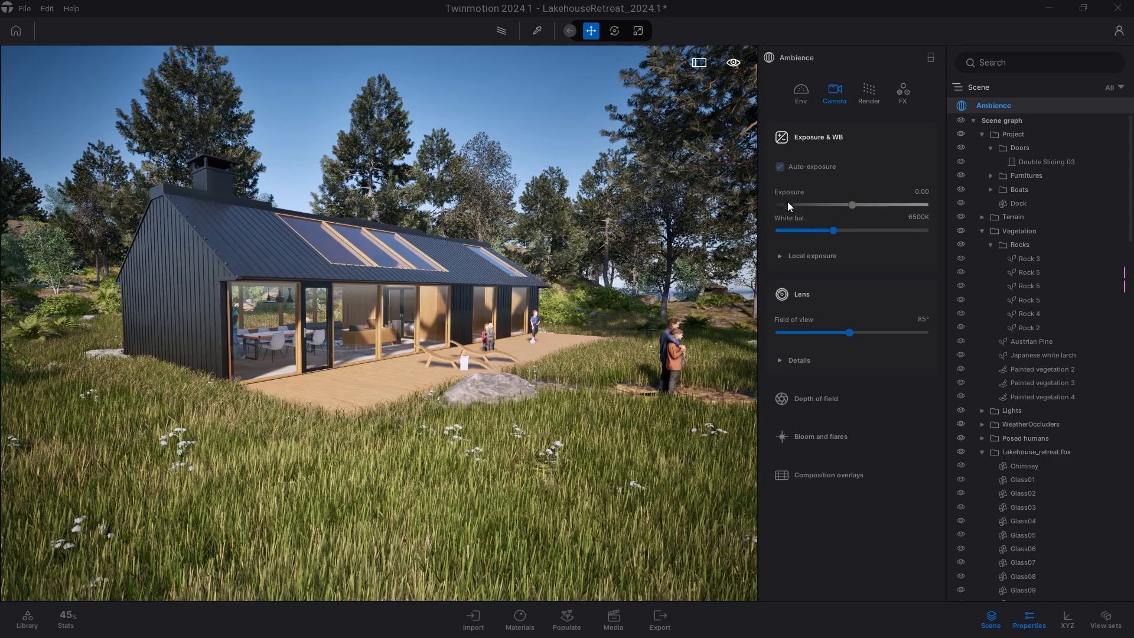
{"action": "left_click_drag", "start_coordinate": [834, 232], "coordinate": [827, 228]}
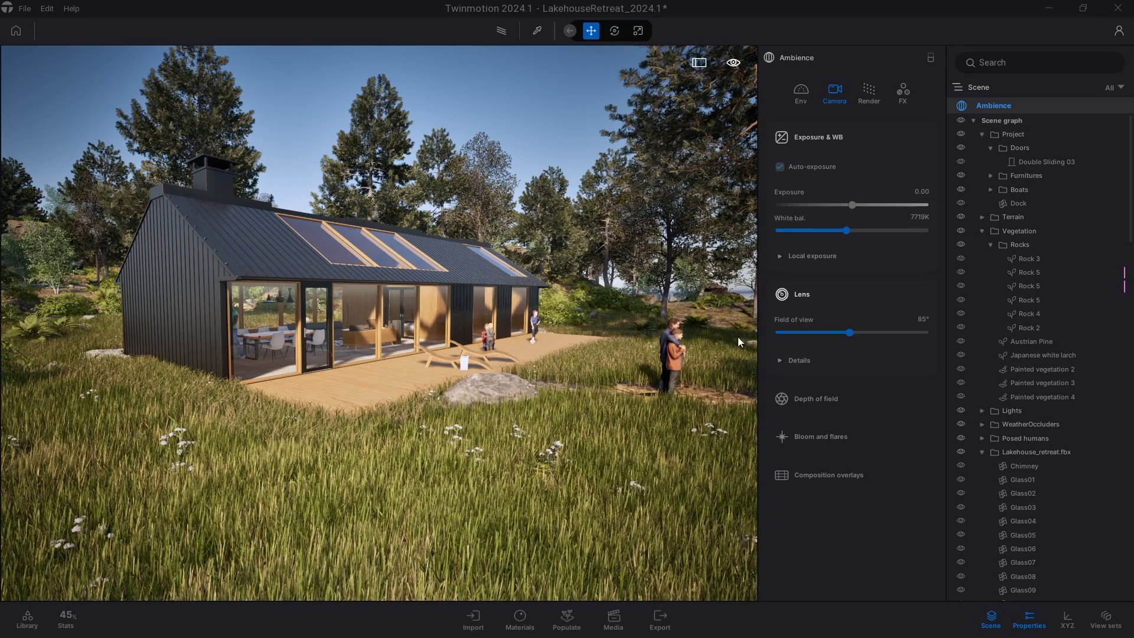
Expand the Depth of field and Lens details sections to review their camera options.
{"action": "left_click", "coordinate": [835, 398]}
{"action": "scroll", "coordinate": [807, 420], "scroll_direction": "down", "scroll_amount": 1}
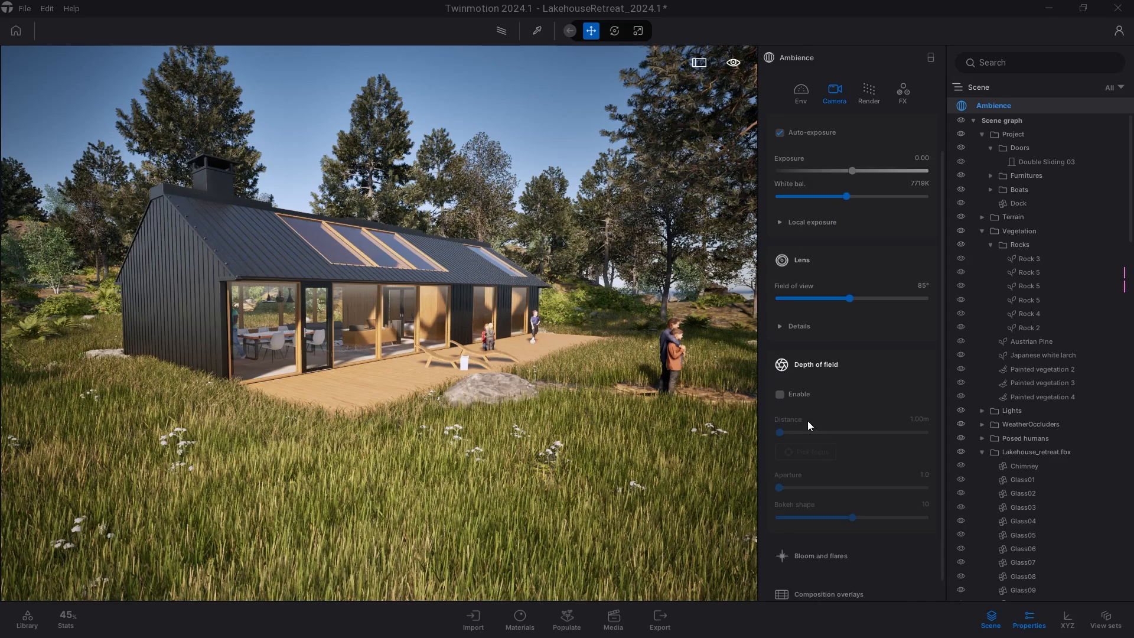
{"action": "left_click", "coordinate": [821, 346]}
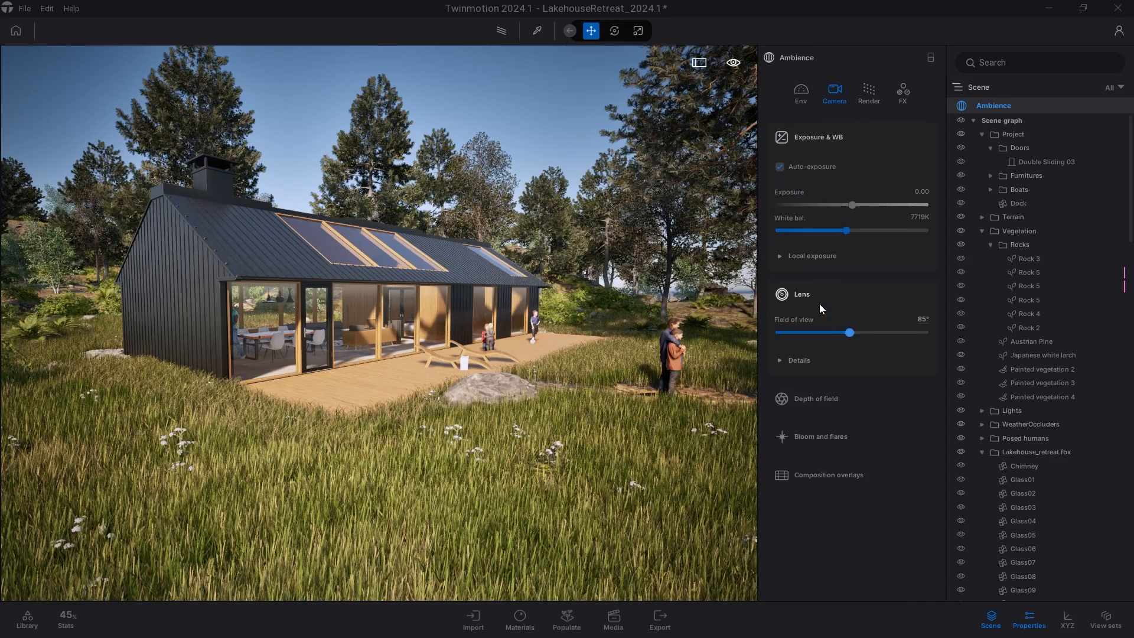
{"action": "left_click", "coordinate": [806, 361]}
{"action": "scroll", "coordinate": [806, 361], "scroll_direction": "down", "scroll_amount": 1}
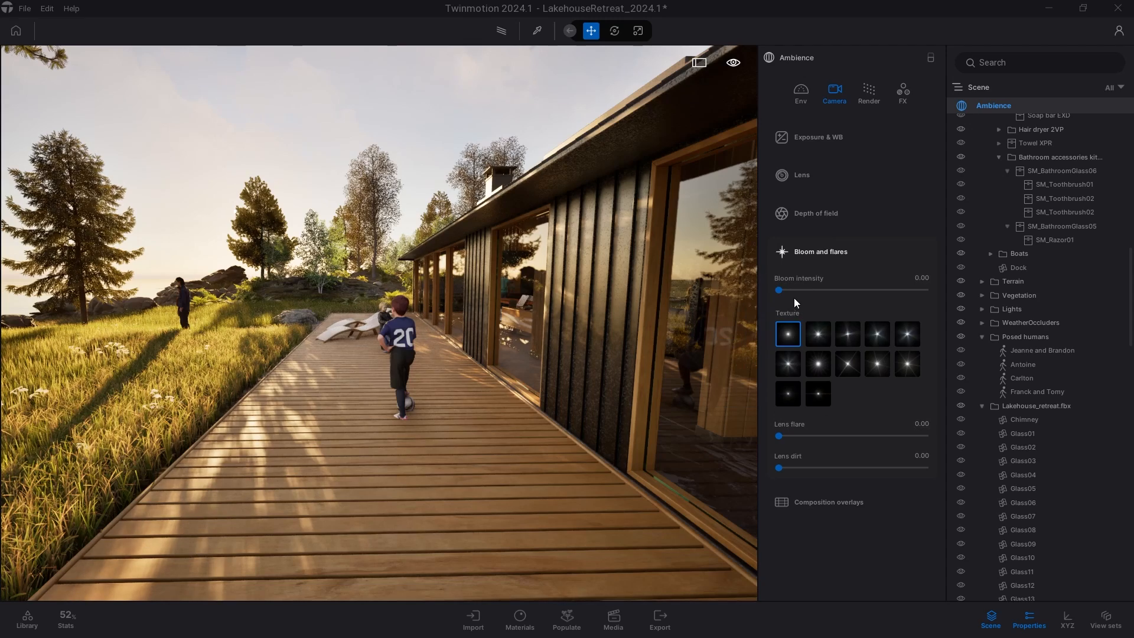
Set the bloom intensity to 100 and choose a star-shaped flare texture.
{"action": "left_click_drag", "start_coordinate": [824, 301], "coordinate": [851, 308]}
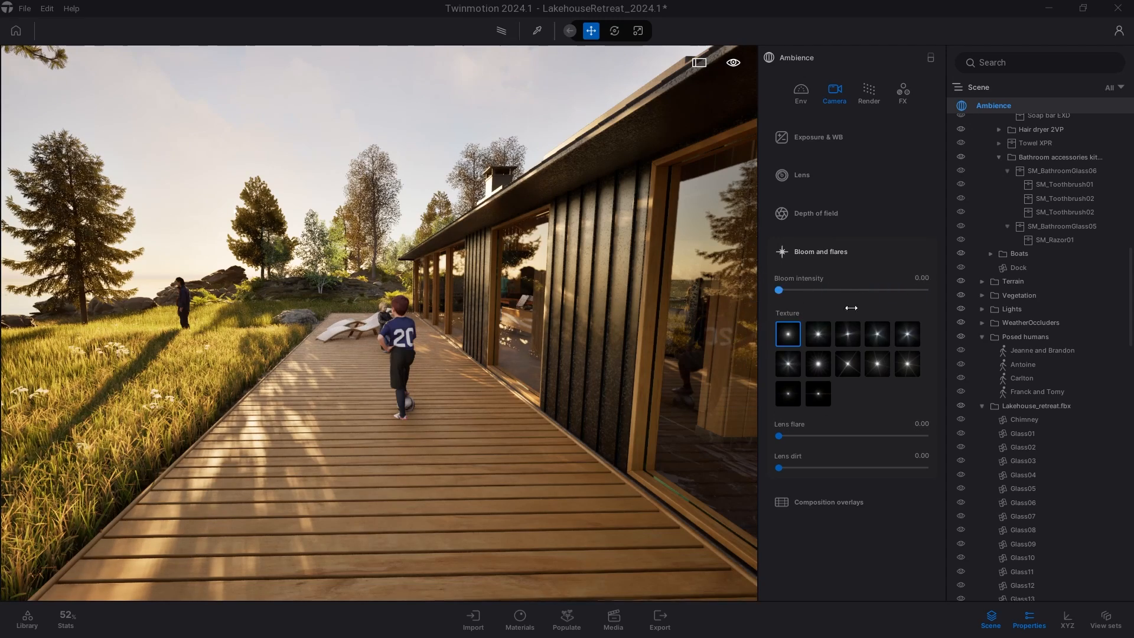
{"action": "left_click", "coordinate": [820, 335]}
{"action": "left_click", "coordinate": [782, 364]}
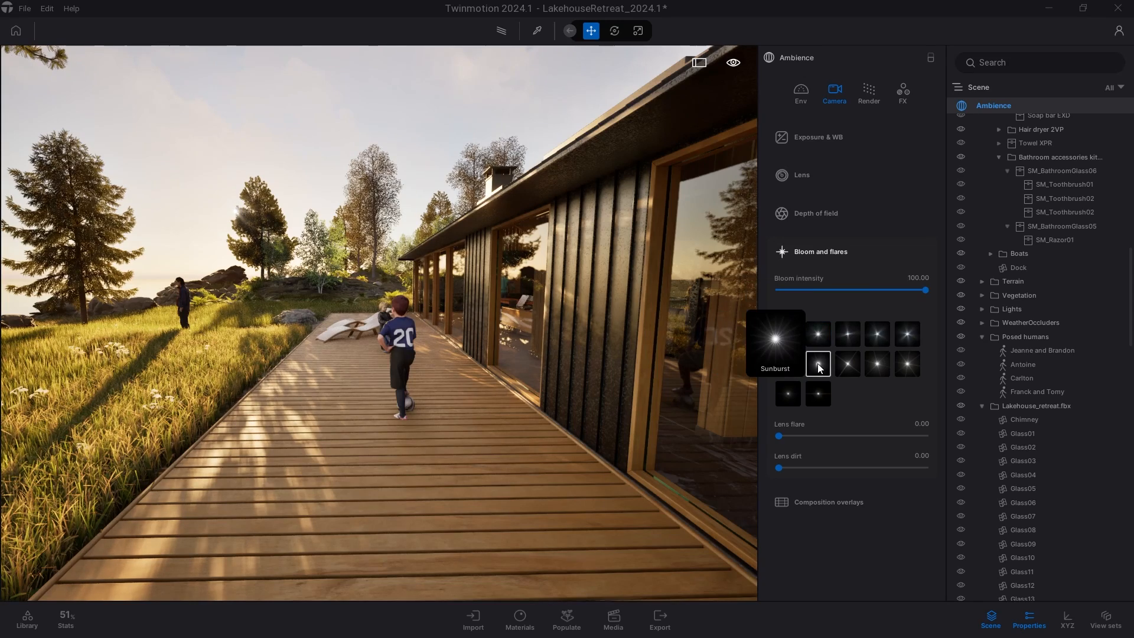
{"action": "left_click", "coordinate": [884, 334]}
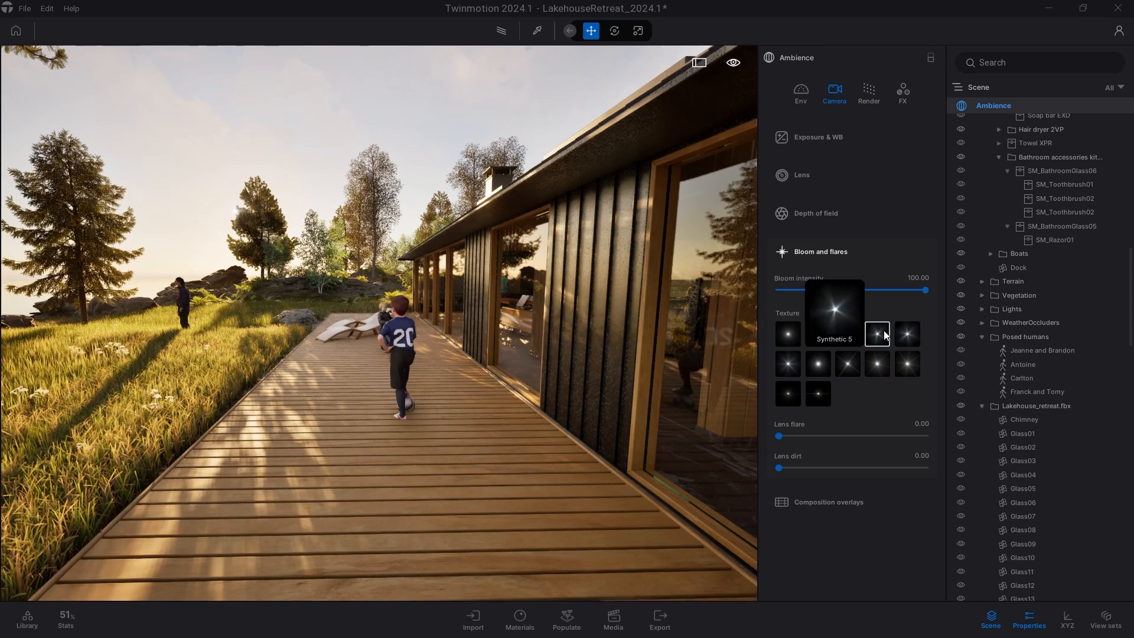
{"action": "left_click", "coordinate": [881, 364]}
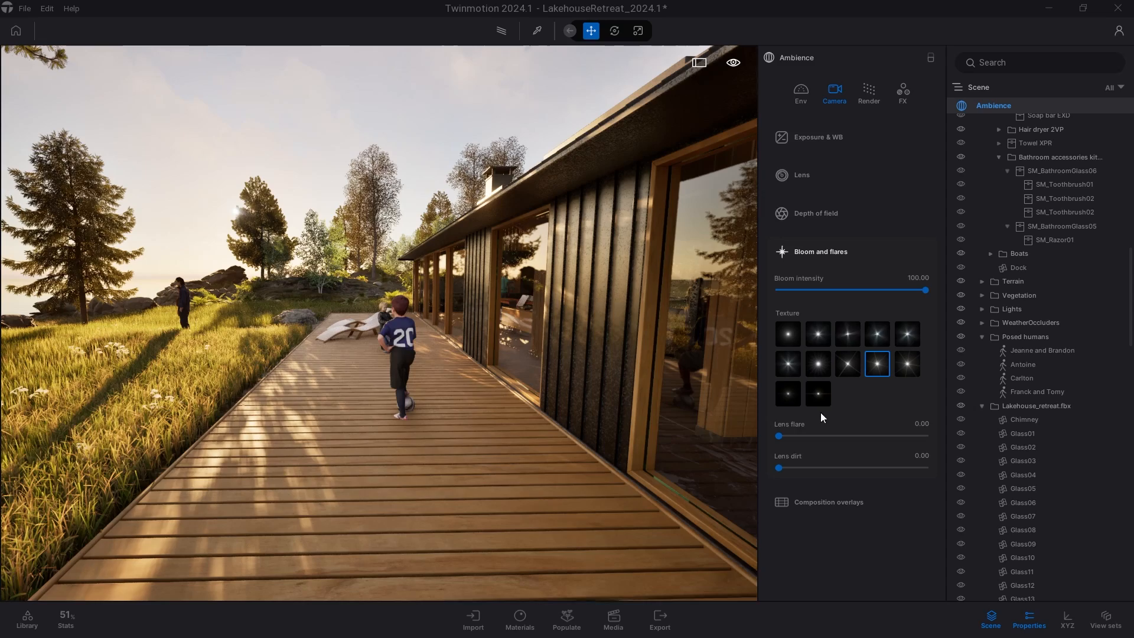
Raise the lens flare to about 0.95 and add some lens dirt.
{"action": "left_click_drag", "start_coordinate": [779, 435], "coordinate": [858, 439]}
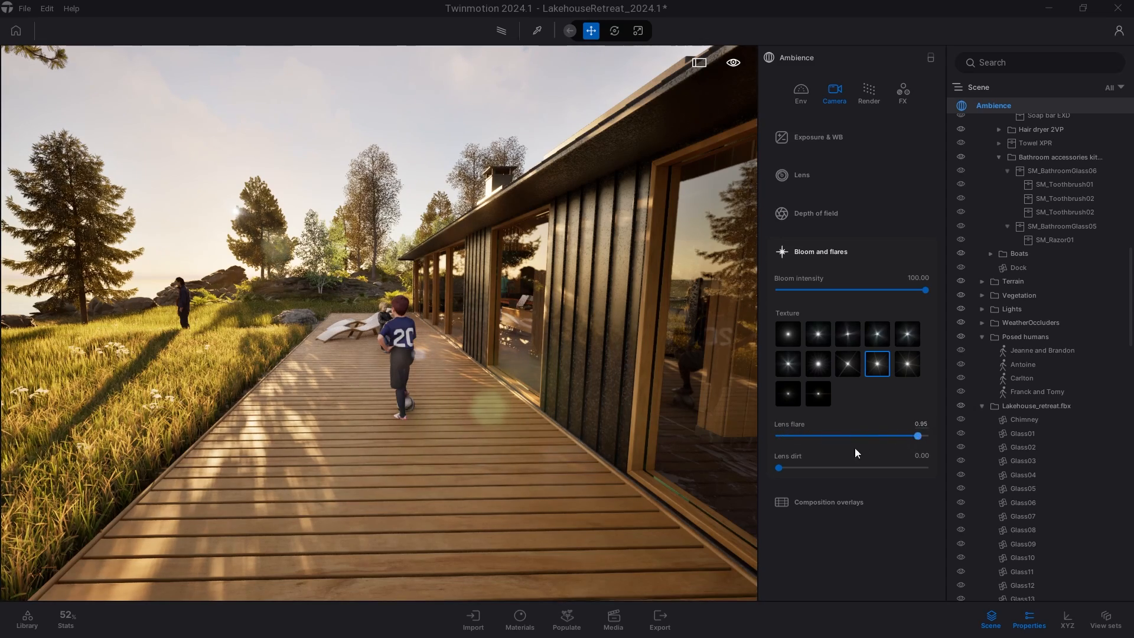
{"action": "left_click_drag", "start_coordinate": [779, 468], "coordinate": [840, 474]}
{"action": "right_click_drag", "start_coordinate": [455, 418], "coordinate": [372, 395]}
{"action": "right_click_drag", "start_coordinate": [372, 395], "coordinate": [366, 395]}
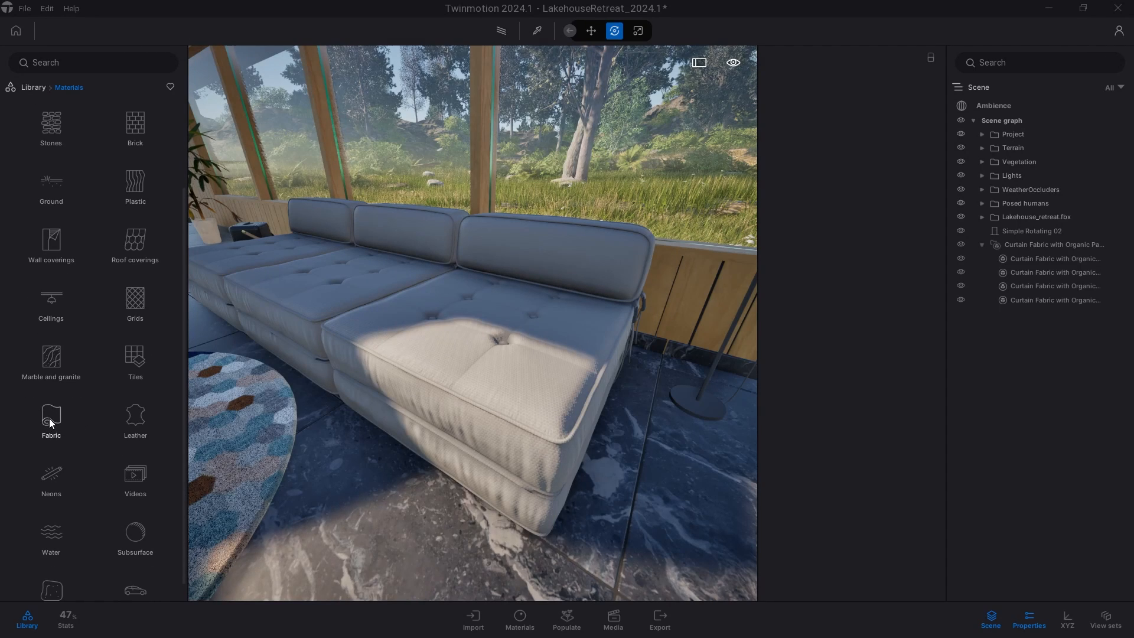
Apply the Cotton plain 02 fabric to the sofa and adjust its fuzzy edge falloff and intensity.
{"action": "left_click", "coordinate": [50, 420]}
{"action": "scroll", "coordinate": [65, 232], "scroll_direction": "down", "scroll_amount": 2}
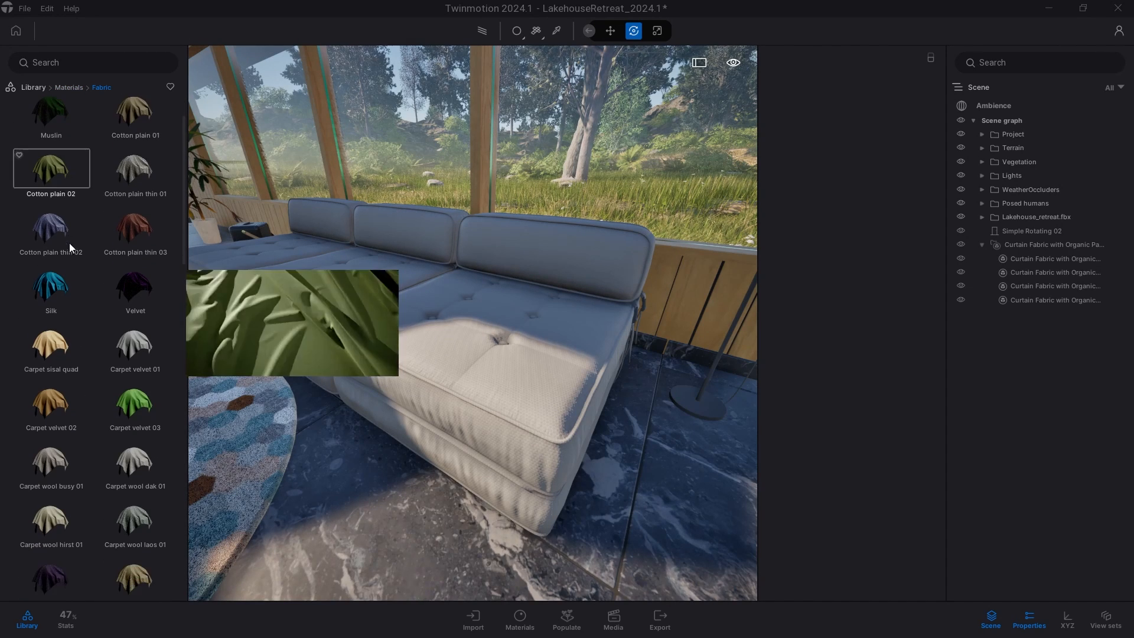
{"action": "scroll", "coordinate": [72, 283], "scroll_direction": "down", "scroll_amount": 10}
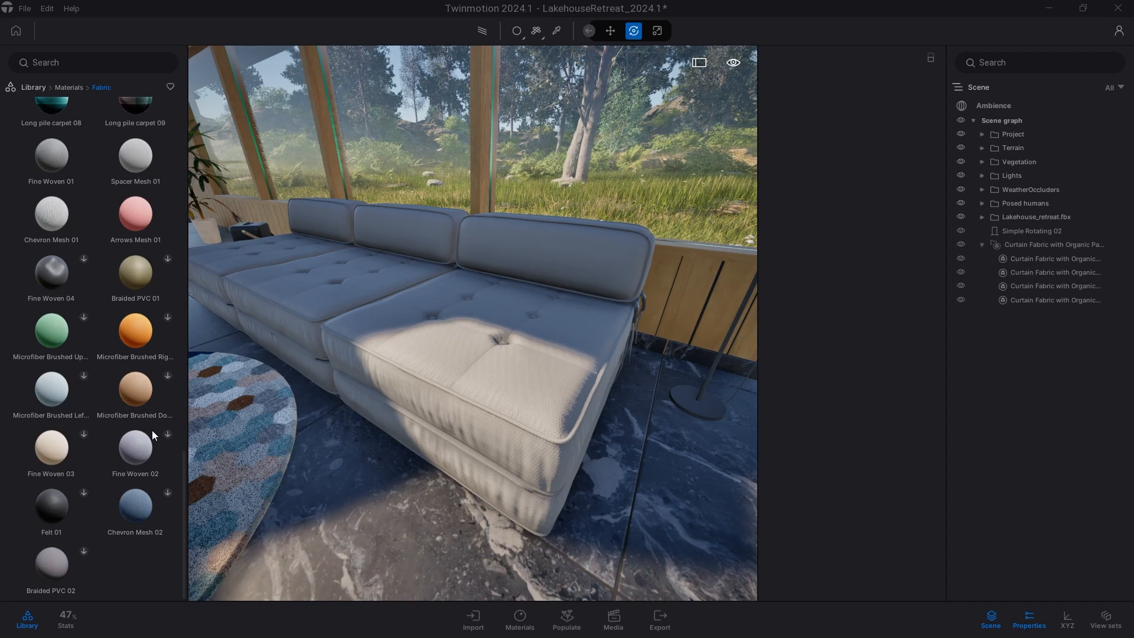
{"action": "scroll", "coordinate": [136, 401], "scroll_direction": "up", "scroll_amount": 10}
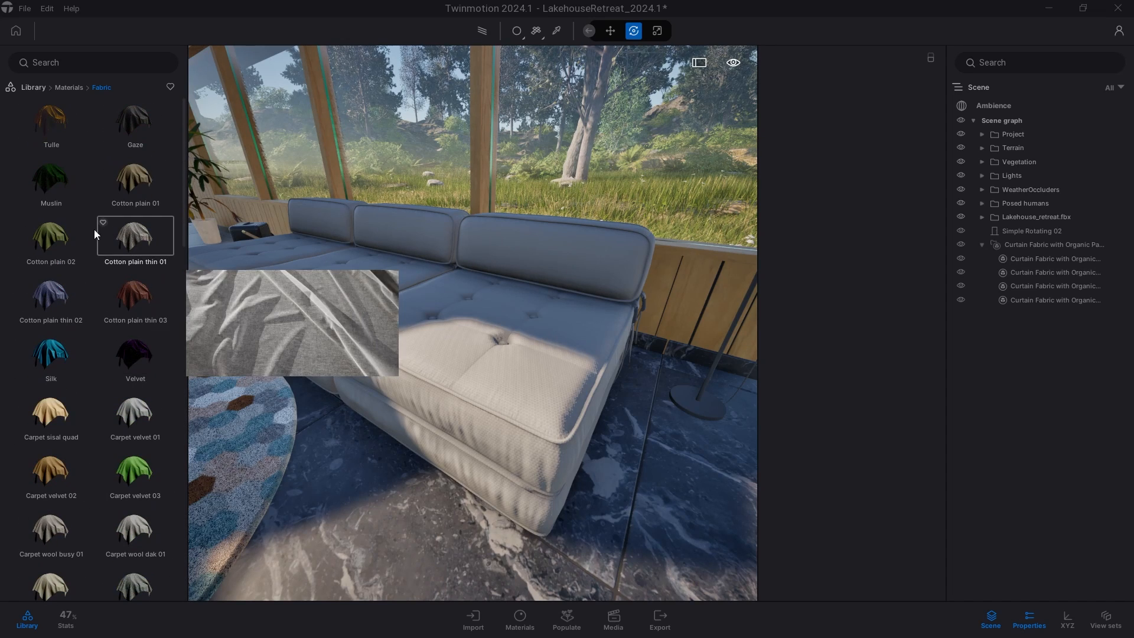
{"action": "left_click_drag", "start_coordinate": [85, 242], "coordinate": [447, 352]}
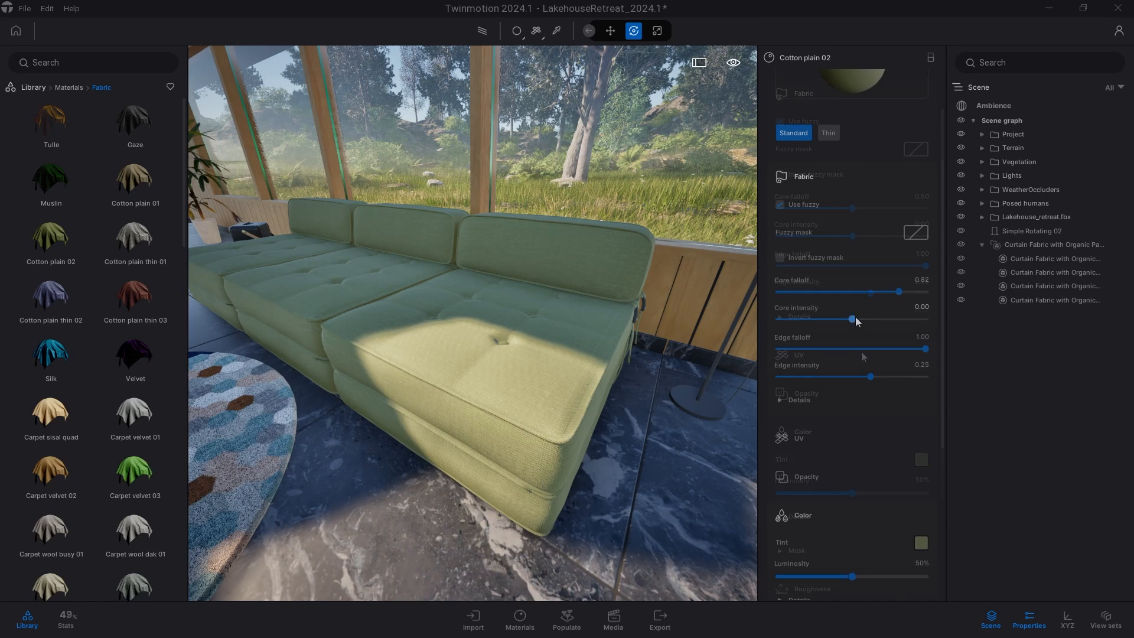
{"action": "left_click_drag", "start_coordinate": [854, 319], "coordinate": [893, 326]}
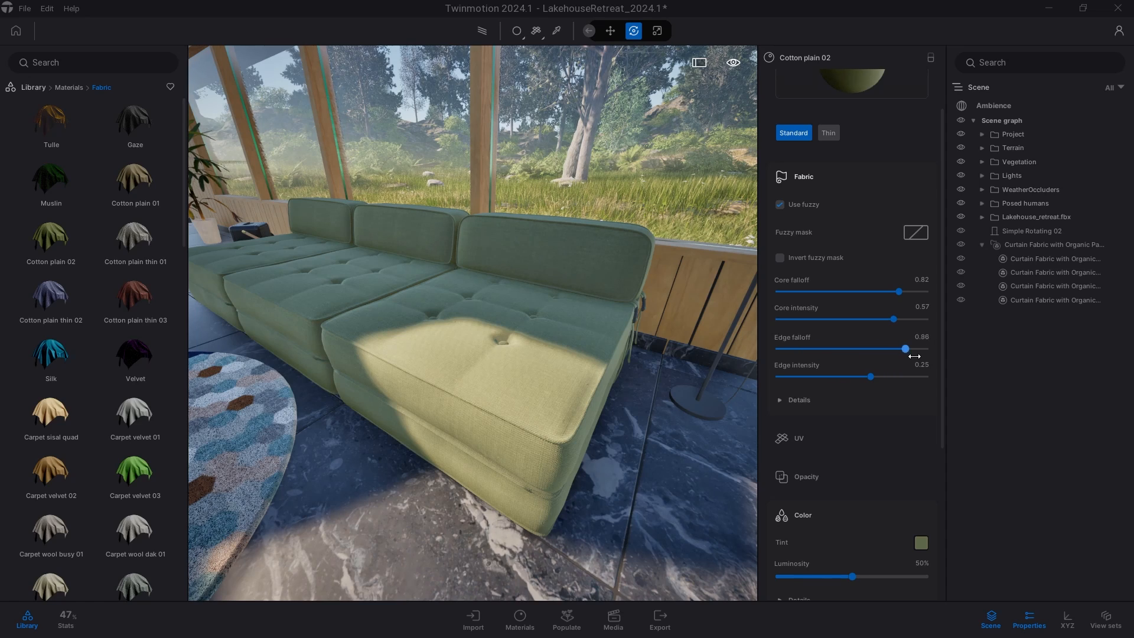
{"action": "mouse_move", "coordinate": [827, 376]}
{"action": "left_mouse_down"}
{"action": "mouse_move", "coordinate": [794, 377]}
{"action": "mouse_move", "coordinate": [843, 376]}
{"action": "mouse_move", "coordinate": [787, 375]}
{"action": "left_mouse_up"}
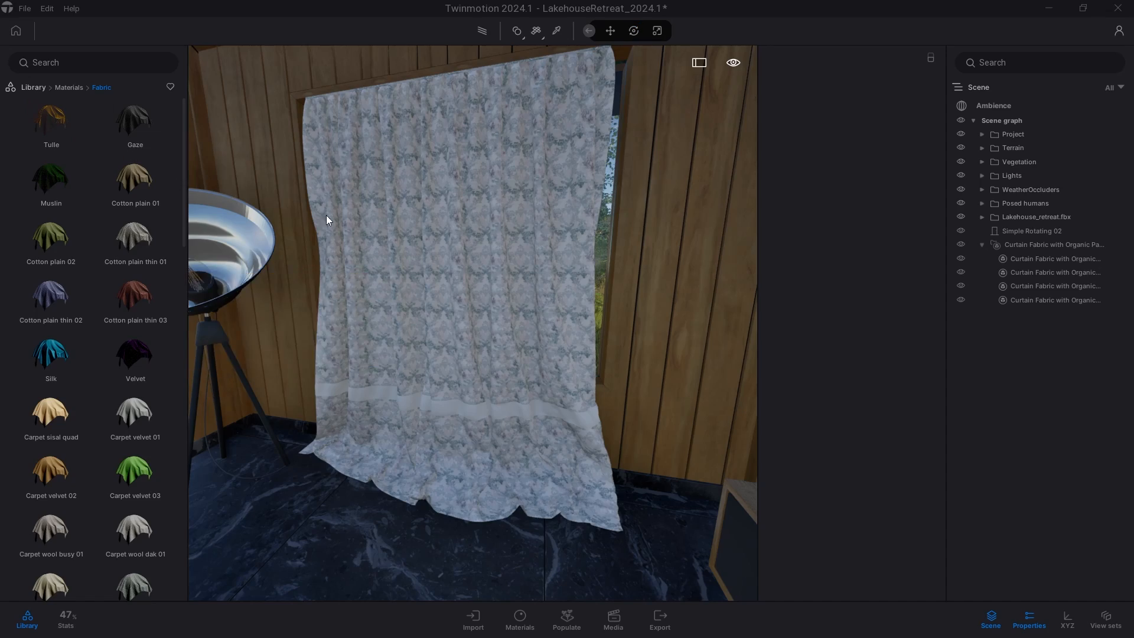
Set the Tulle curtain material's tint to the light grey #B6B7AA.
{"action": "left_click_drag", "start_coordinate": [326, 219], "coordinate": [354, 227]}
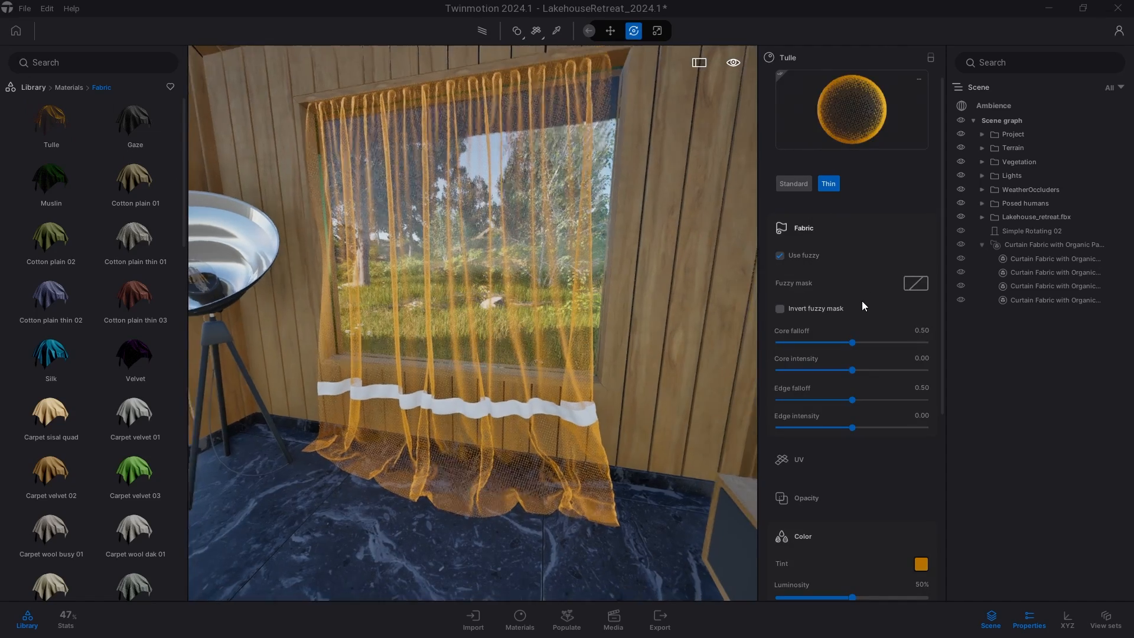
{"action": "scroll", "coordinate": [862, 300], "scroll_direction": "down", "scroll_amount": 2}
{"action": "scroll", "coordinate": [862, 301], "scroll_direction": "down", "scroll_amount": 2}
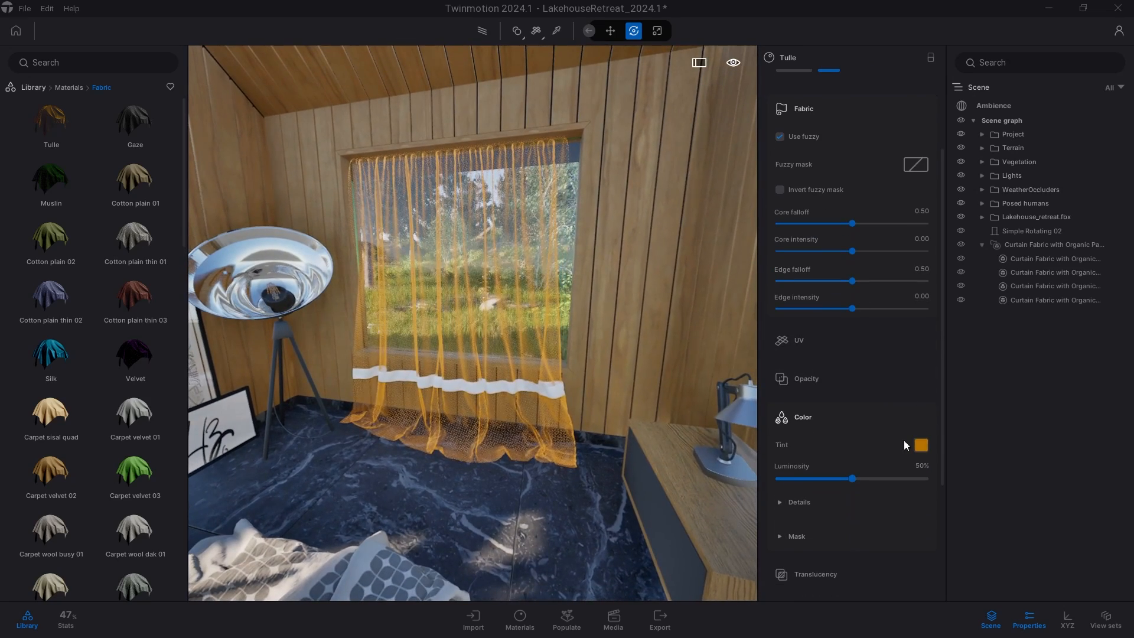
{"action": "left_click", "coordinate": [920, 445]}
{"action": "left_click", "coordinate": [466, 317]}
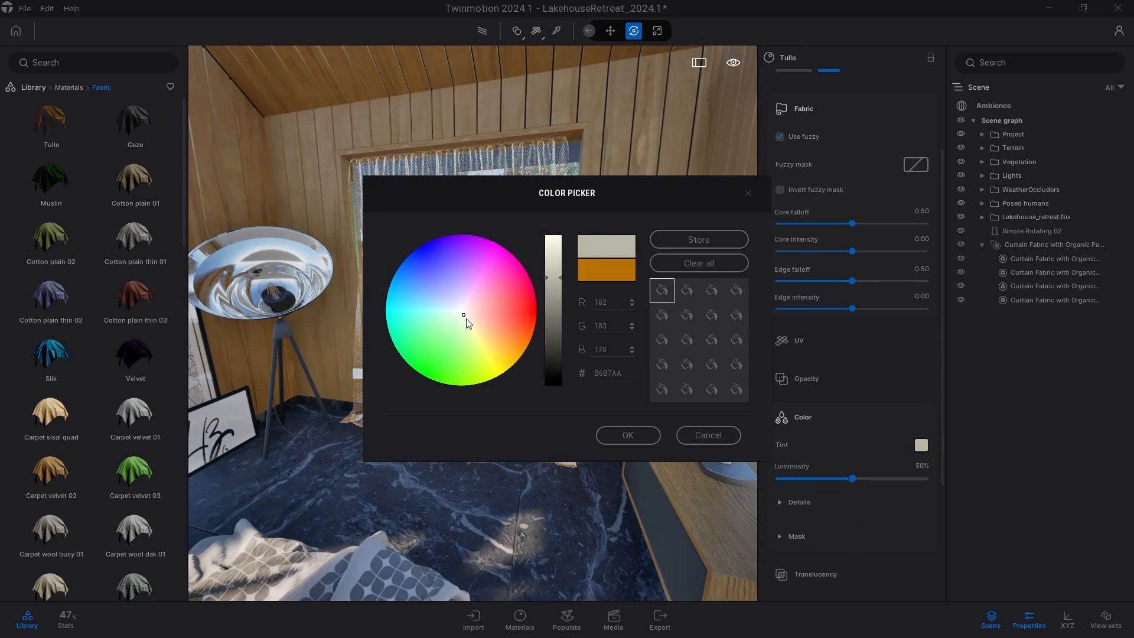
{"action": "left_click", "coordinate": [628, 436]}
{"action": "scroll", "coordinate": [582, 382], "scroll_direction": "up", "scroll_amount": 2}
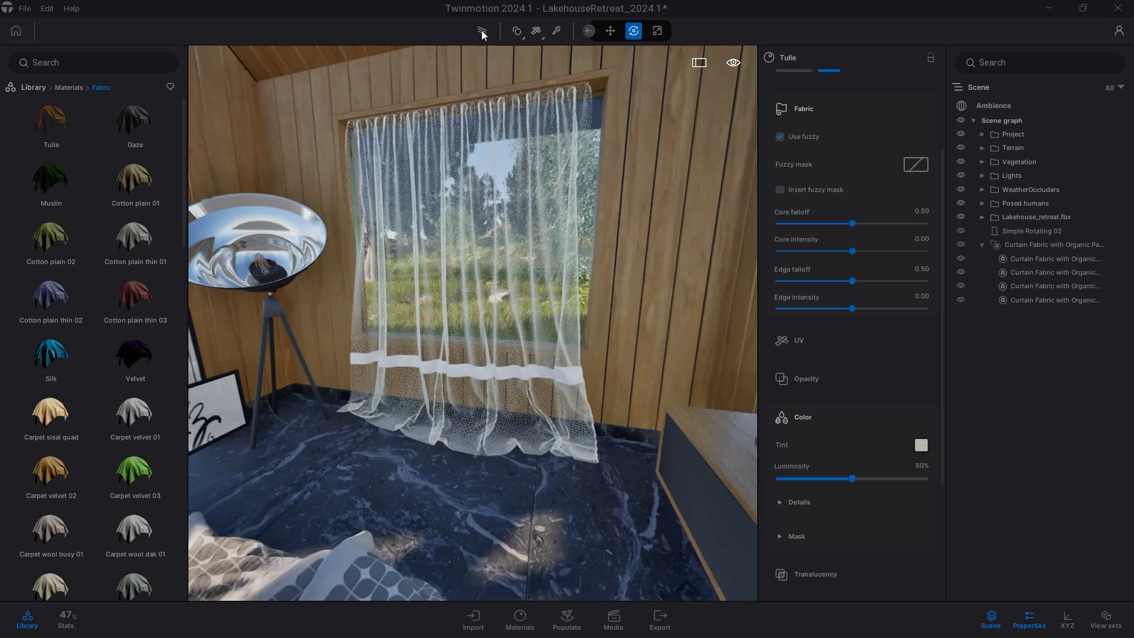
{"action": "scroll", "coordinate": [840, 331], "scroll_direction": "down", "scroll_amount": 2}
{"action": "left_click", "coordinate": [840, 330]}
{"action": "scroll", "coordinate": [875, 348], "scroll_direction": "down", "scroll_amount": 2}
Create a new Foliage material in the project materials.
{"action": "mouse_move", "coordinate": [914, 361]}
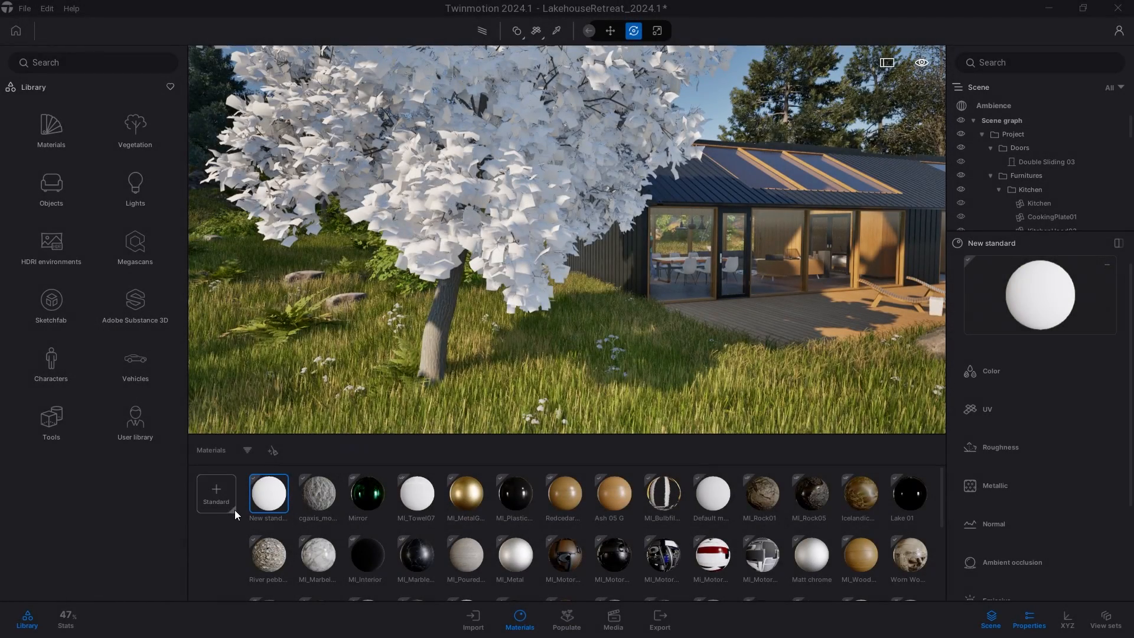
{"action": "left_click", "coordinate": [235, 510]}
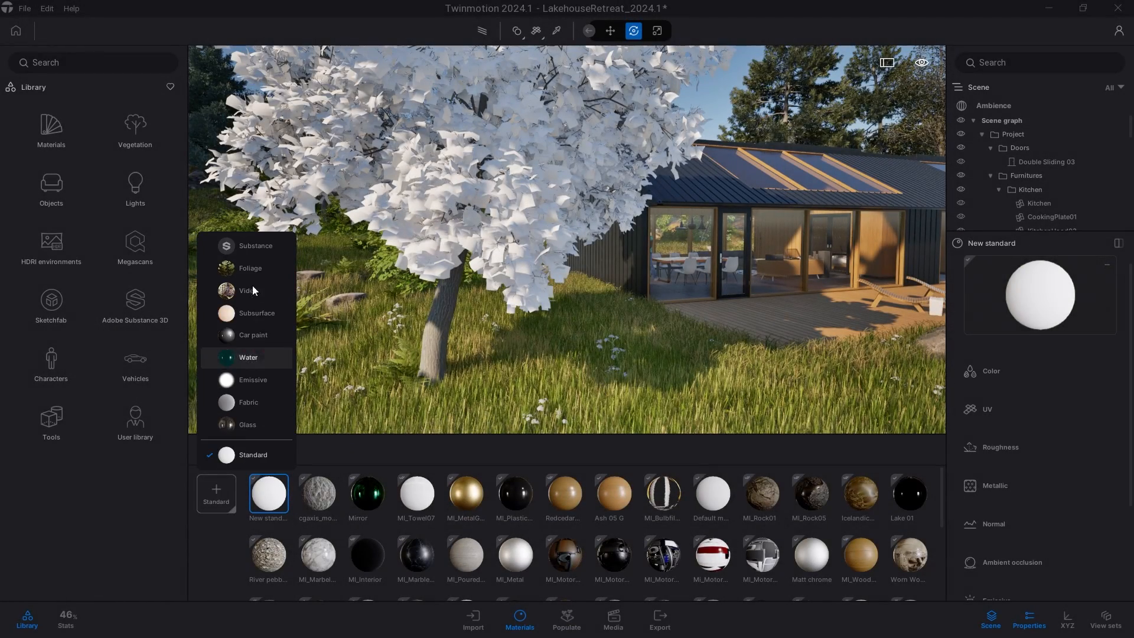
{"action": "left_click", "coordinate": [253, 268]}
{"action": "scroll", "coordinate": [447, 352], "scroll_direction": "up", "scroll_amount": 5}
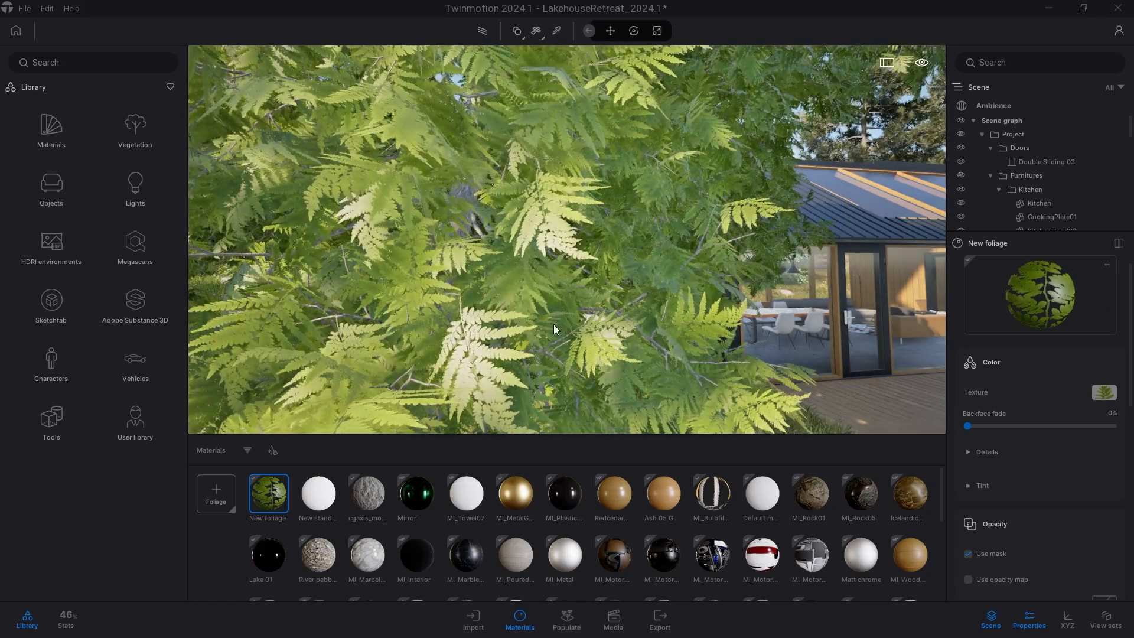
Replace the foliage material's color texture with cgaxis_models_100_49_02.jpg.
{"action": "key", "text": "s"}
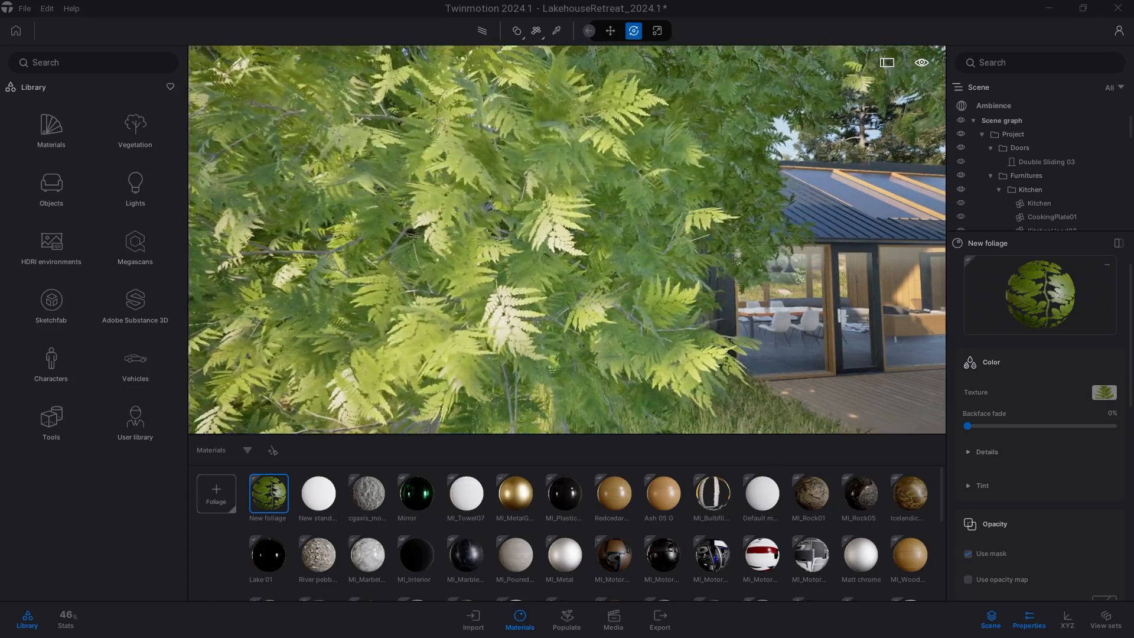
{"action": "right_click_drag", "start_coordinate": [554, 325], "coordinate": [473, 324]}
{"action": "scroll", "coordinate": [683, 317], "scroll_direction": "up", "scroll_amount": 4}
{"action": "right_click_drag", "start_coordinate": [638, 319], "coordinate": [683, 316]}
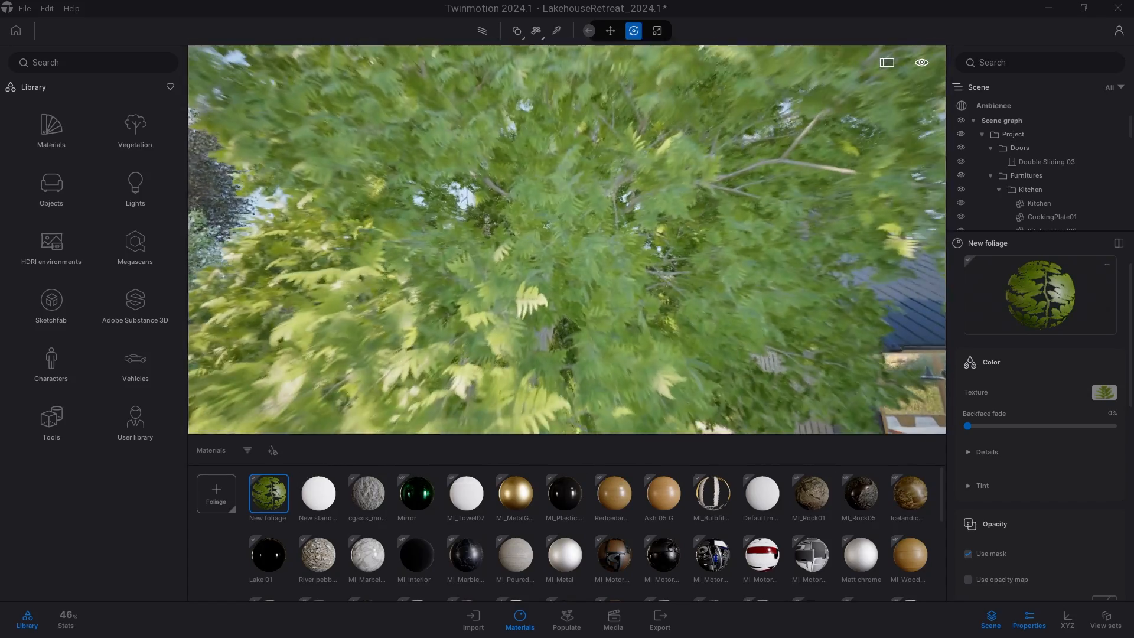
{"action": "scroll", "coordinate": [683, 317], "scroll_direction": "down", "scroll_amount": 4}
{"action": "scroll", "coordinate": [1086, 410], "scroll_direction": "down", "scroll_amount": 2}
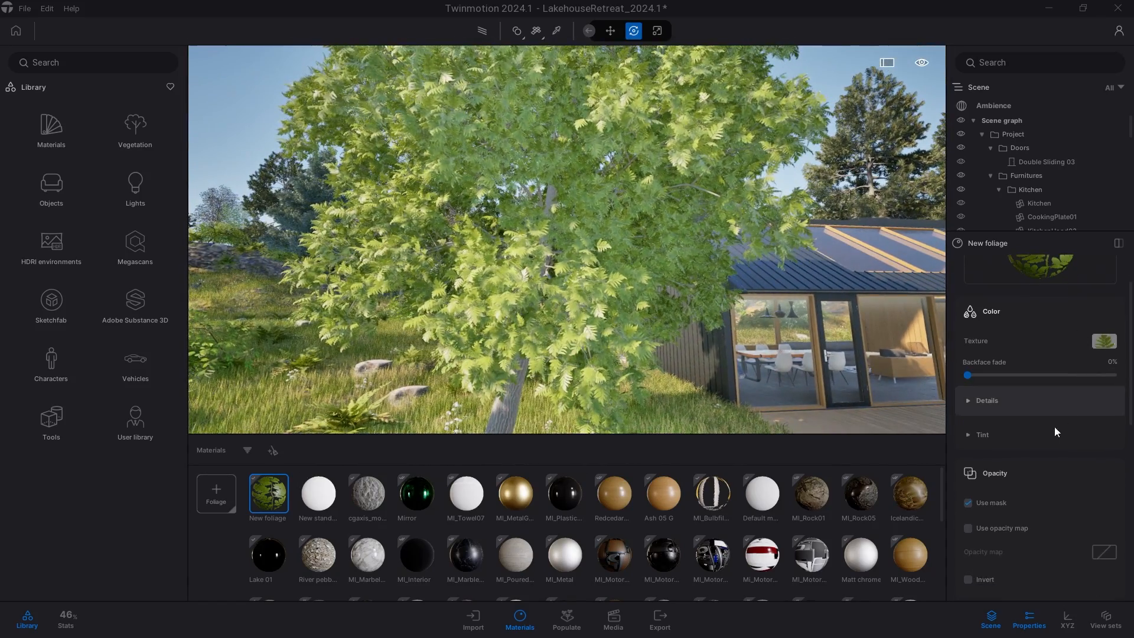
{"action": "left_click", "coordinate": [1024, 403]}
{"action": "left_click", "coordinate": [1026, 403]}
{"action": "left_click", "coordinate": [1097, 342]}
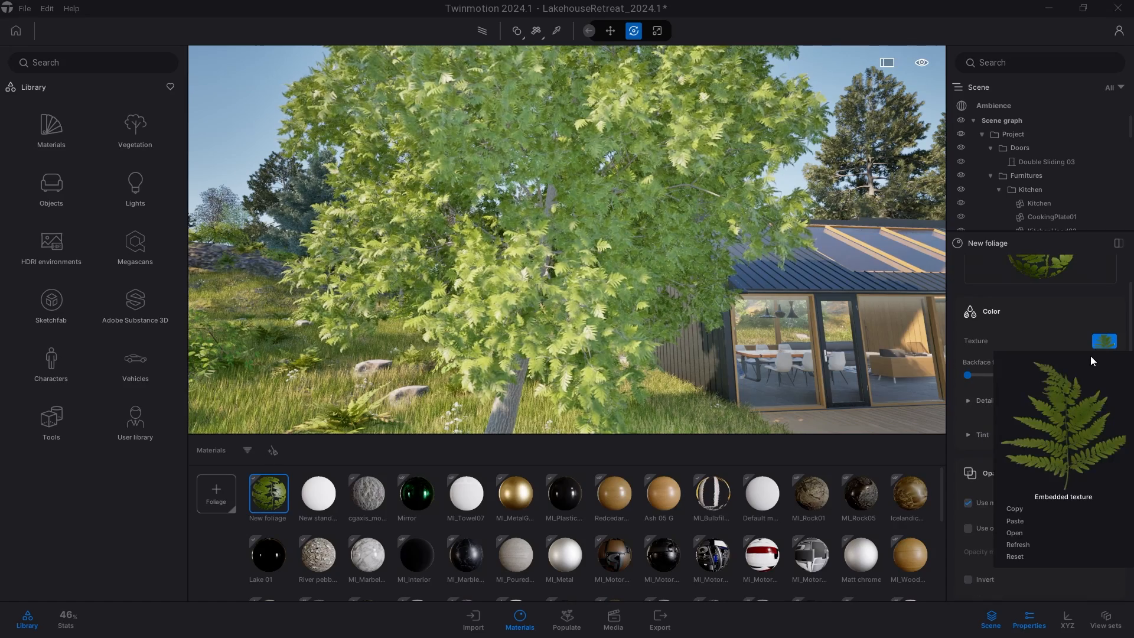
{"action": "left_click", "coordinate": [1015, 533]}
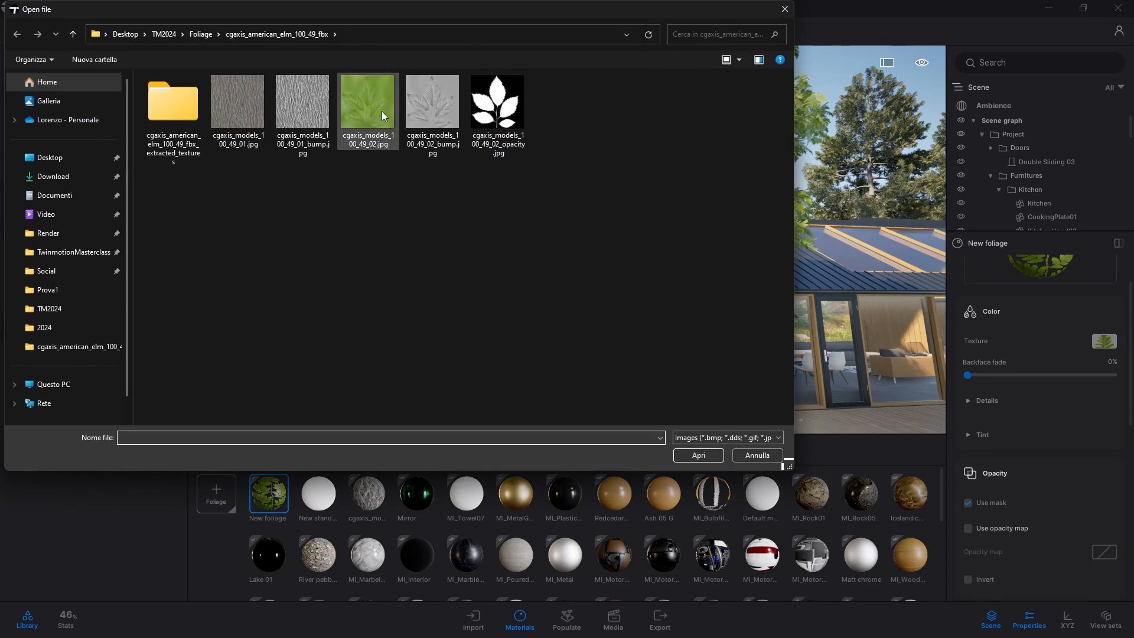
{"action": "left_click", "coordinate": [383, 115]}
{"action": "left_click", "coordinate": [707, 459]}
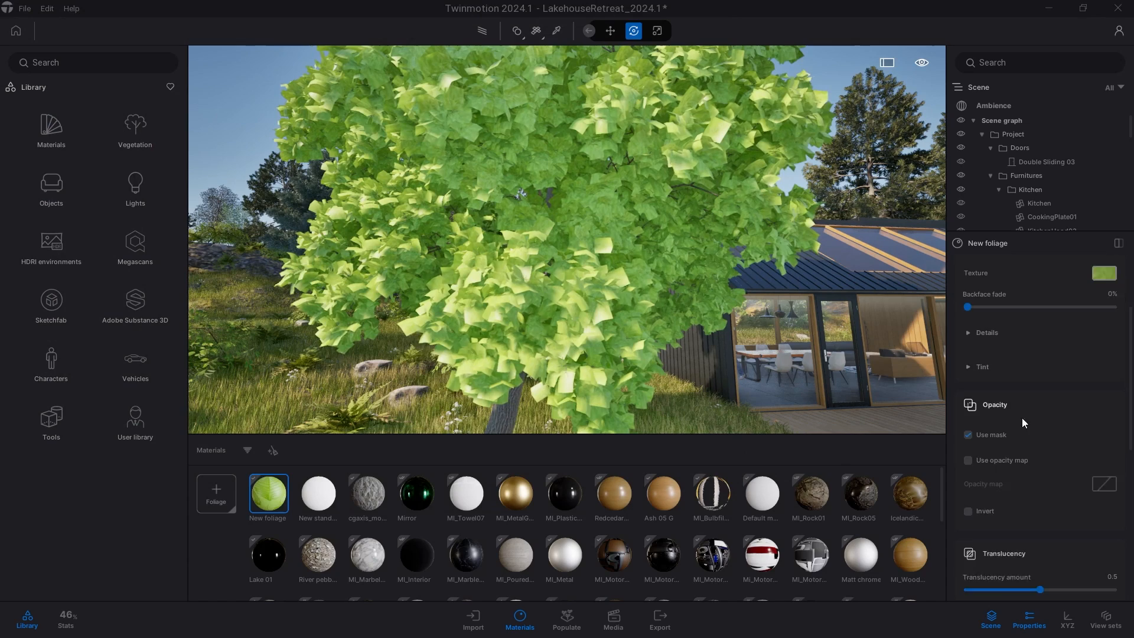
Load cgaxis_models_100_49_02_opacity.jpg as the foliage material's opacity map.
{"action": "scroll", "coordinate": [1025, 422], "scroll_direction": "down", "scroll_amount": 1}
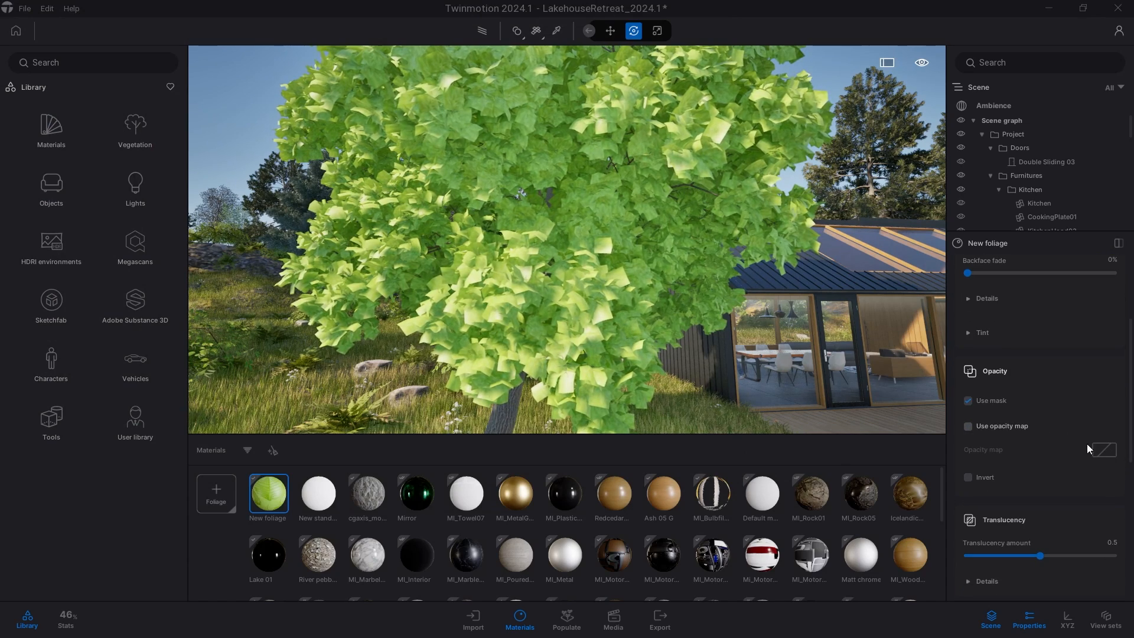
{"action": "left_click", "coordinate": [1103, 452]}
{"action": "left_click", "coordinate": [1089, 404]}
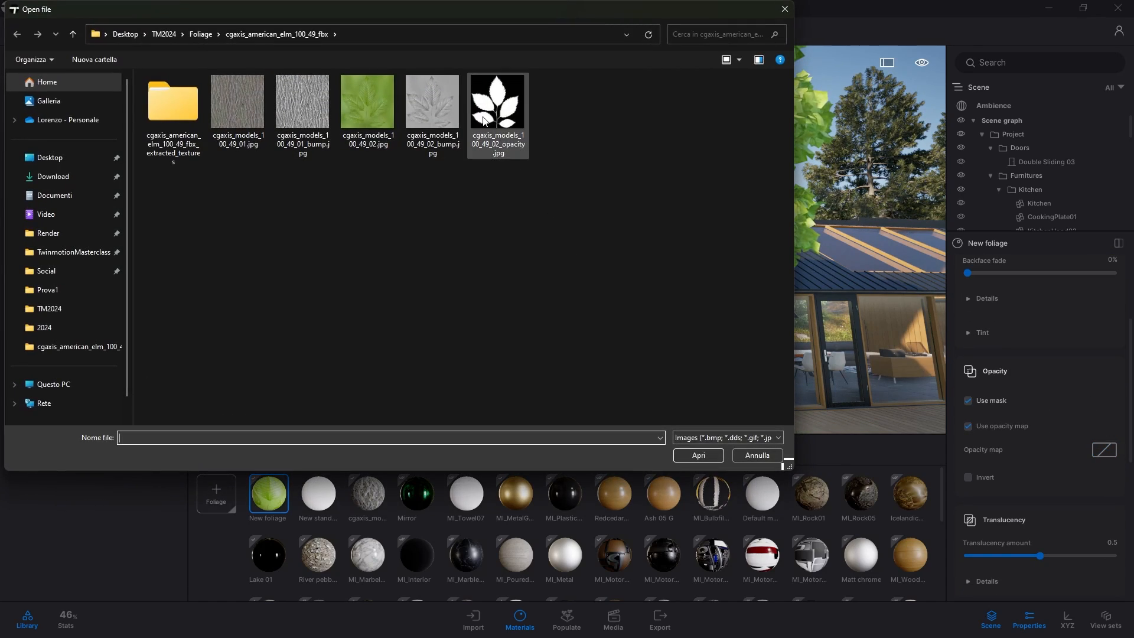
{"action": "left_click", "coordinate": [699, 456]}
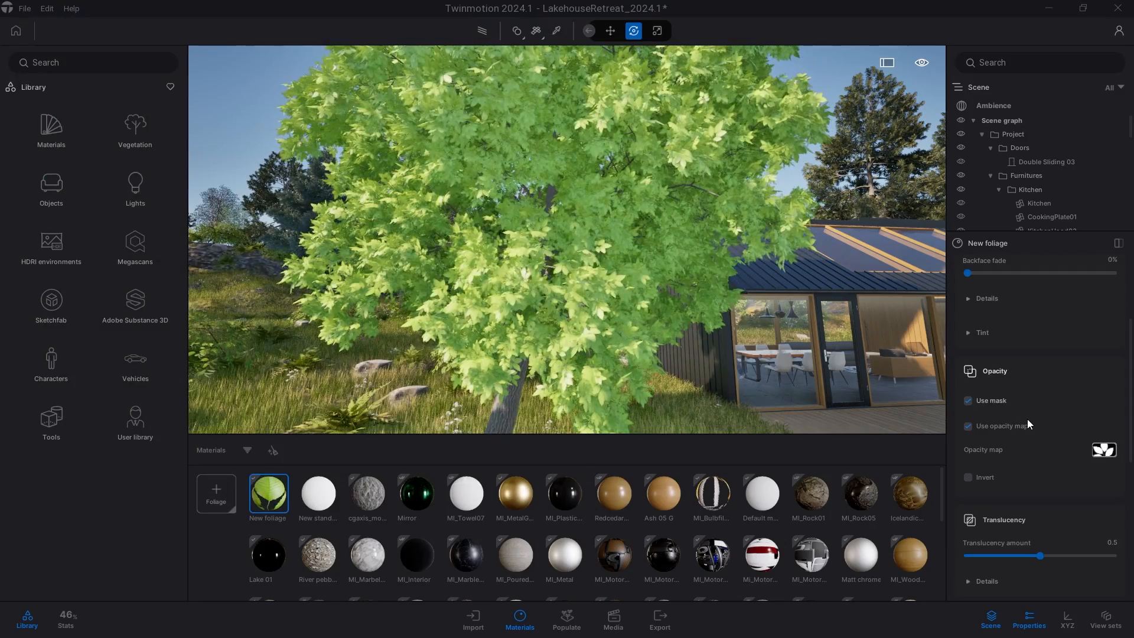
{"action": "scroll", "coordinate": [1027, 421], "scroll_direction": "down", "scroll_amount": 2}
{"action": "scroll", "coordinate": [1027, 419], "scroll_direction": "up", "scroll_amount": 6}
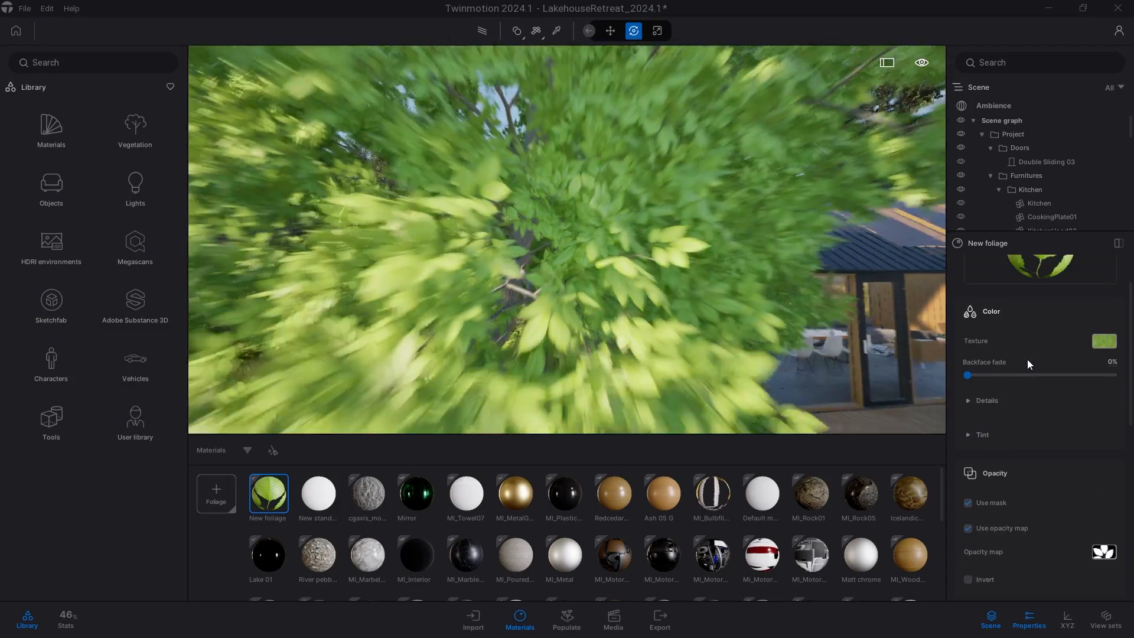
Set the foliage material's backface fade to 79%.
{"action": "scroll", "coordinate": [1027, 363], "scroll_direction": "up", "scroll_amount": 1}
{"action": "left_click_drag", "start_coordinate": [967, 409], "coordinate": [1082, 409]}
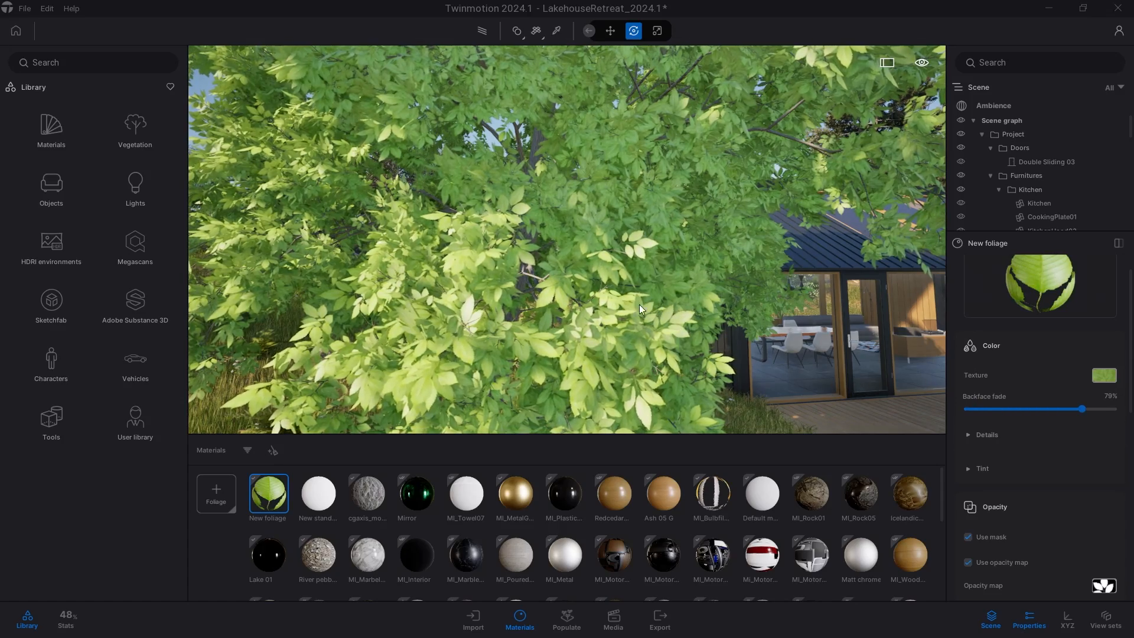
Expand the translucency details and increase the foliage material's translucency amount.
{"action": "scroll", "coordinate": [1009, 399], "scroll_direction": "down", "scroll_amount": 1}
{"action": "left_click", "coordinate": [985, 403]}
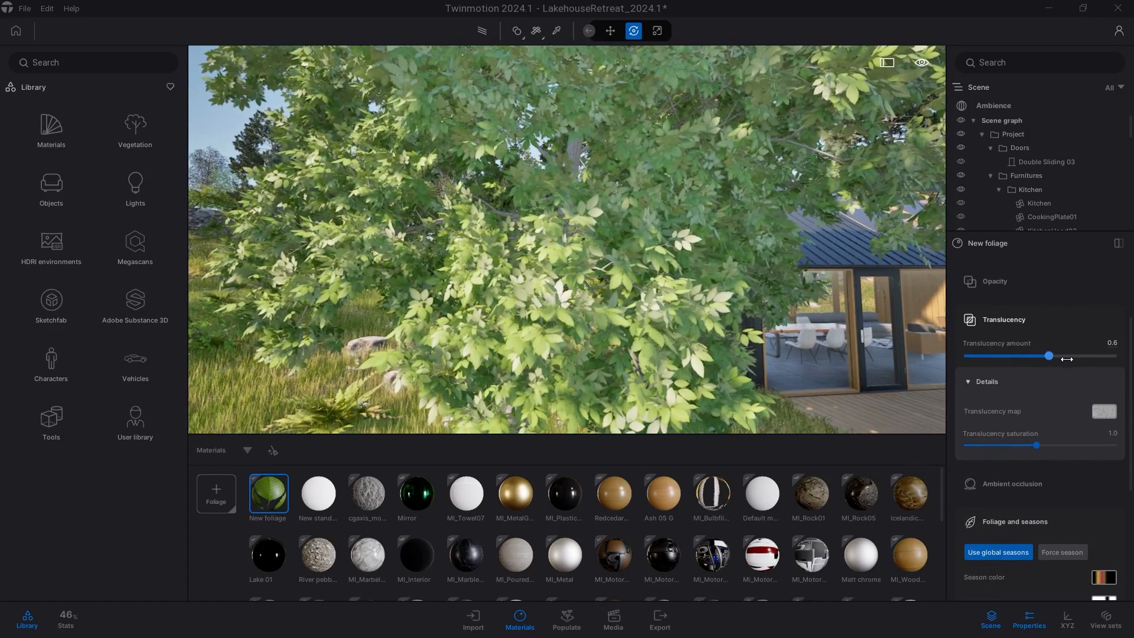
{"action": "left_click_drag", "start_coordinate": [1041, 355], "coordinate": [1106, 363]}
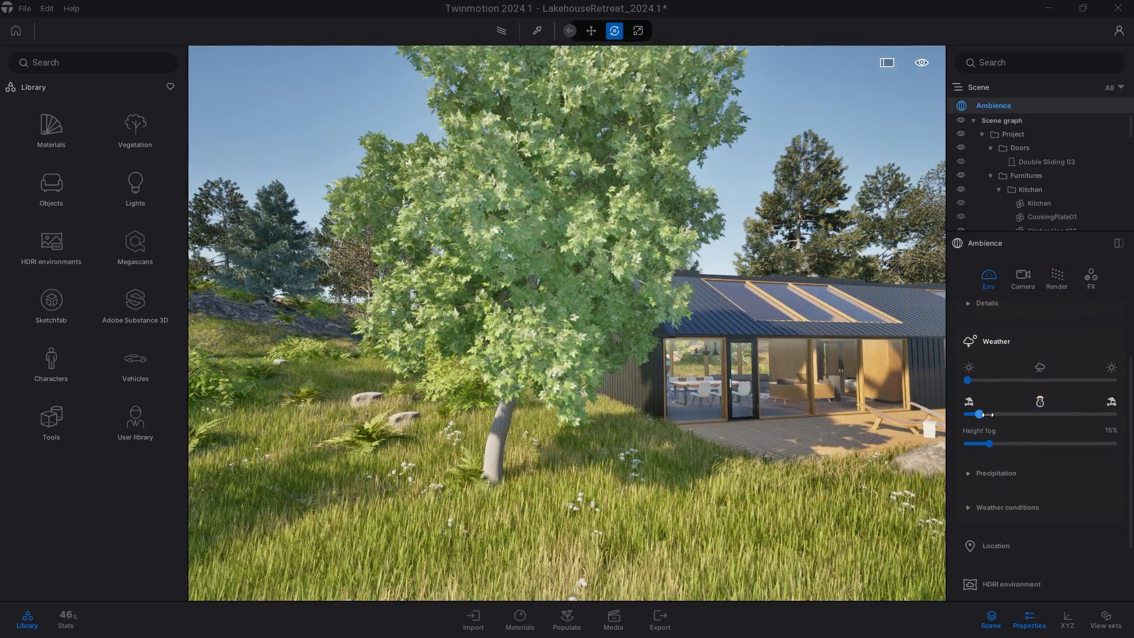
{"action": "left_click_drag", "start_coordinate": [988, 415], "coordinate": [1057, 427]}
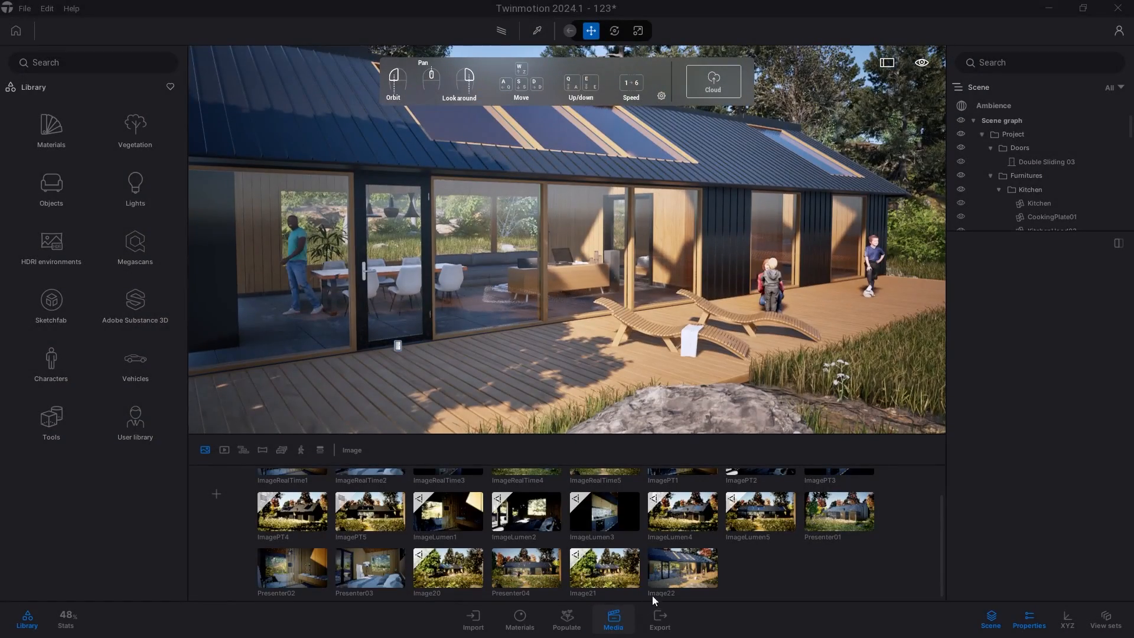
Select the Image22 media and turn on its picture-in-picture camera preview.
{"action": "left_click", "coordinate": [671, 583]}
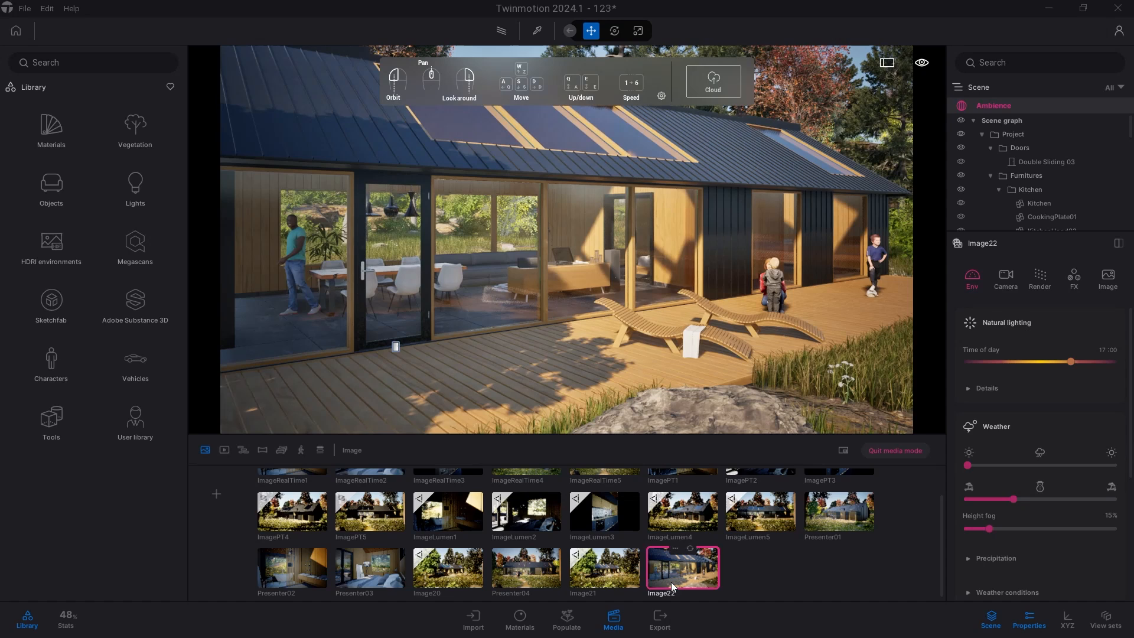
{"action": "left_click", "coordinate": [617, 617]}
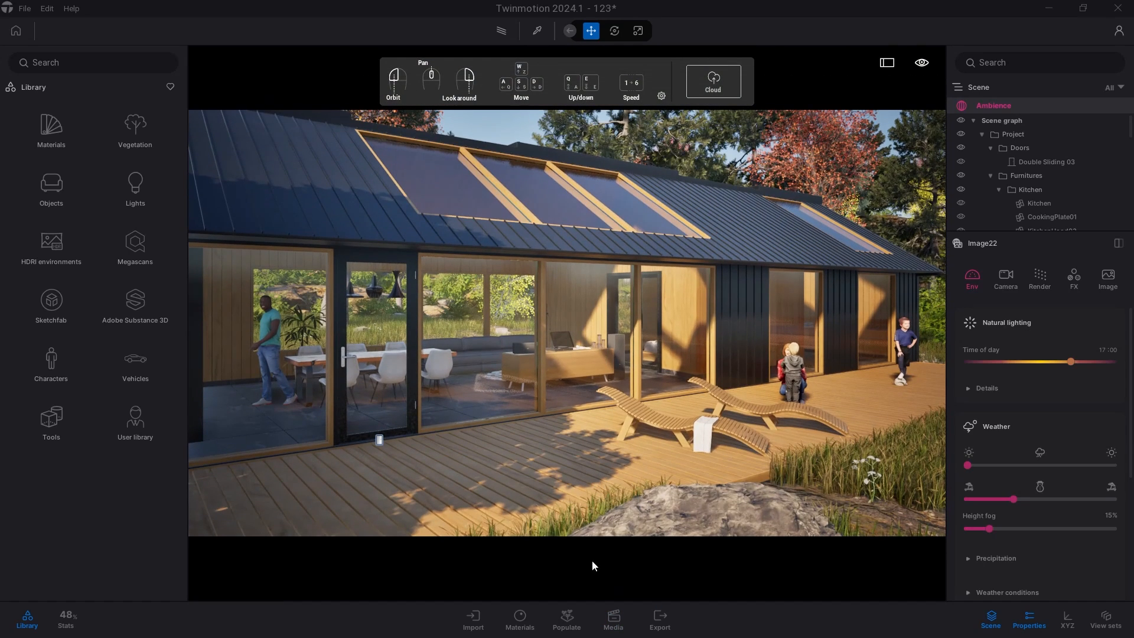
{"action": "left_click", "coordinate": [608, 620]}
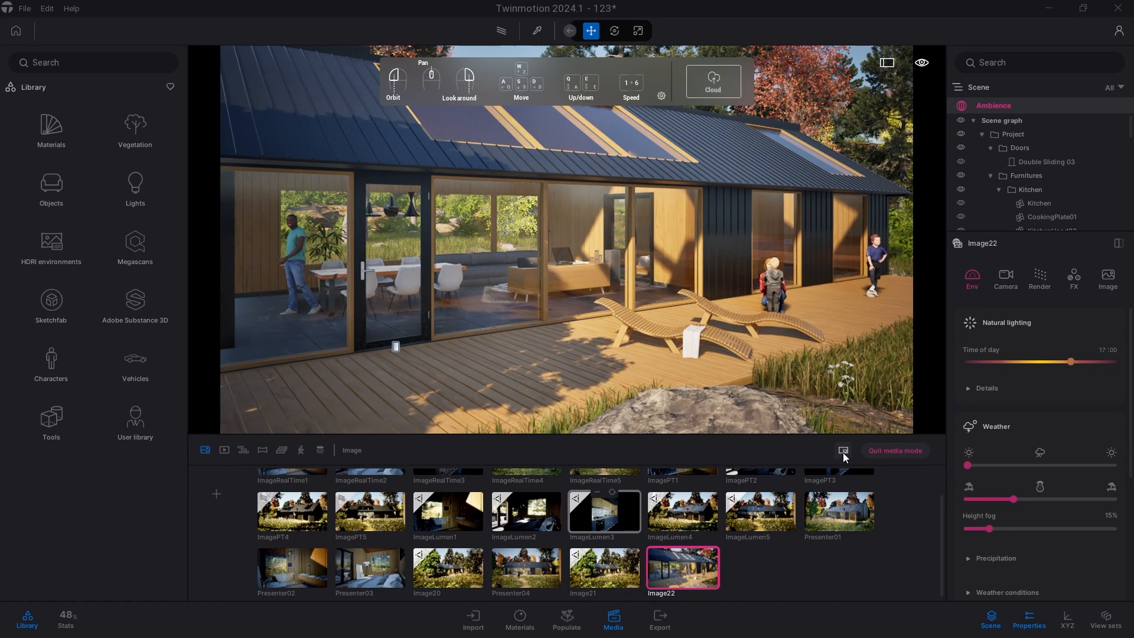
{"action": "left_click", "coordinate": [843, 451]}
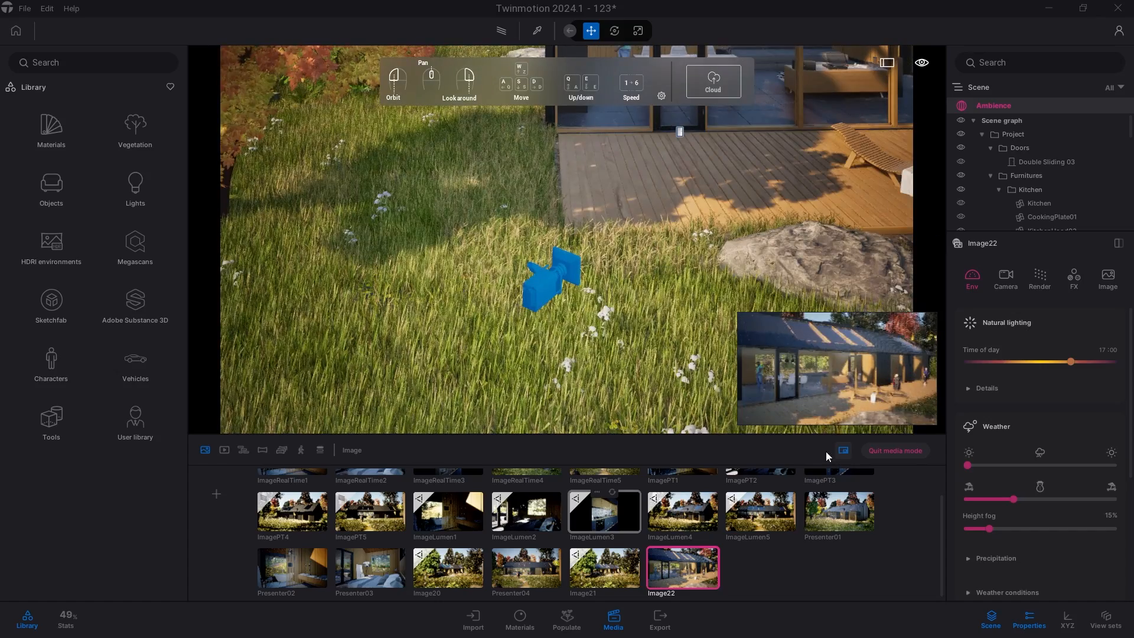
Move the Image22 camera in the viewport toward the house.
{"action": "scroll", "coordinate": [573, 372], "scroll_direction": "down", "scroll_amount": 10}
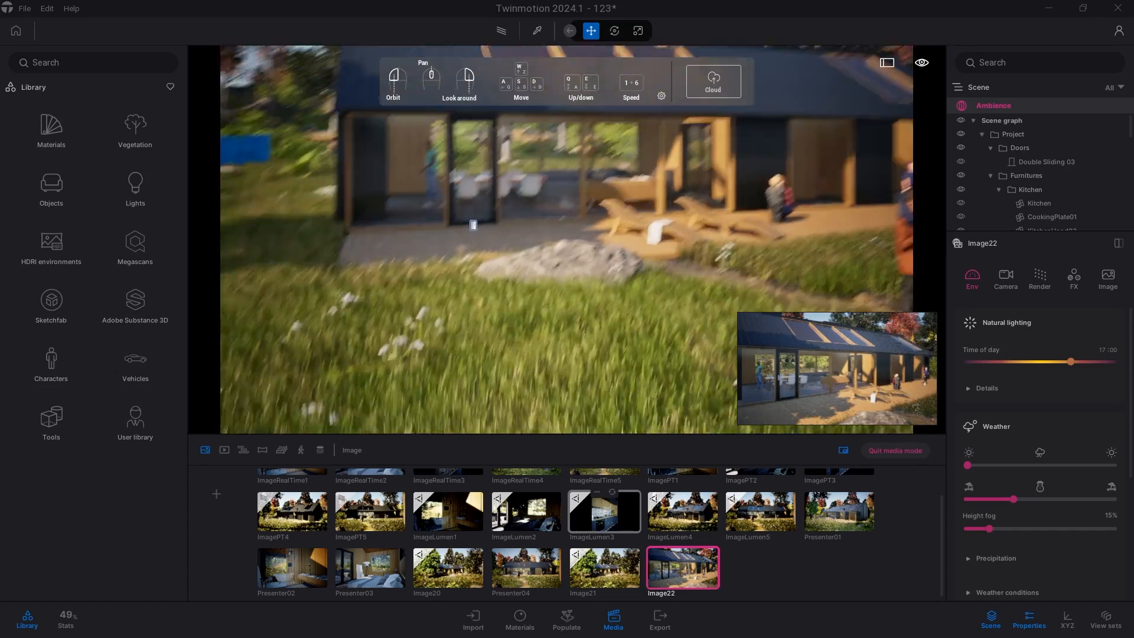
{"action": "scroll", "coordinate": [580, 297], "scroll_direction": "up", "scroll_amount": 5}
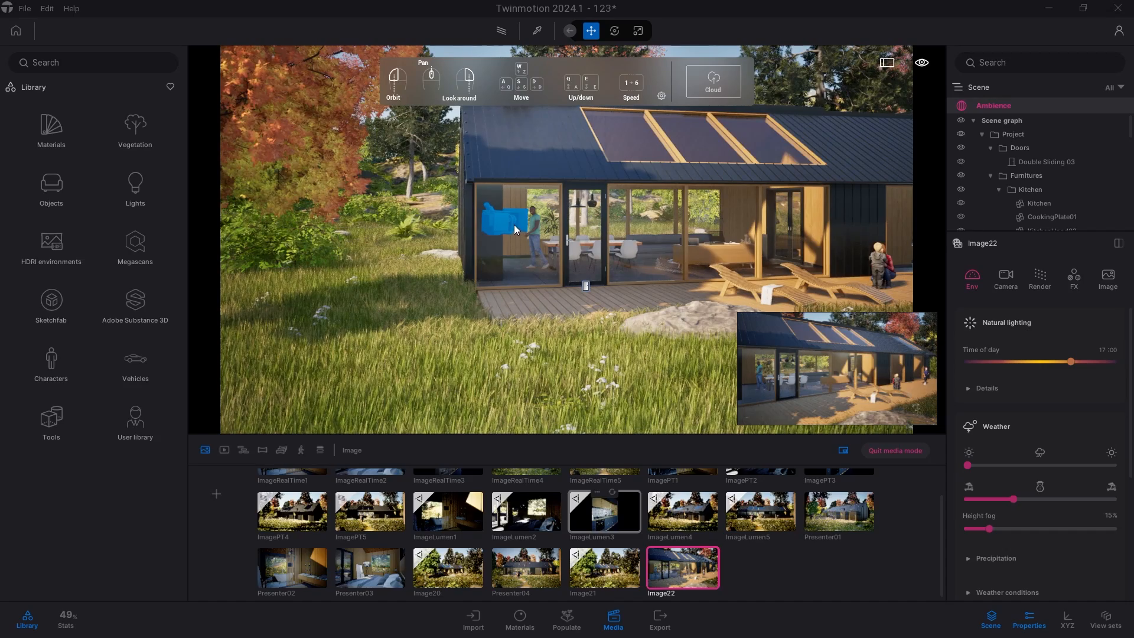
{"action": "left_click", "coordinate": [514, 228]}
{"action": "left_click_drag", "start_coordinate": [506, 220], "coordinate": [626, 223]}
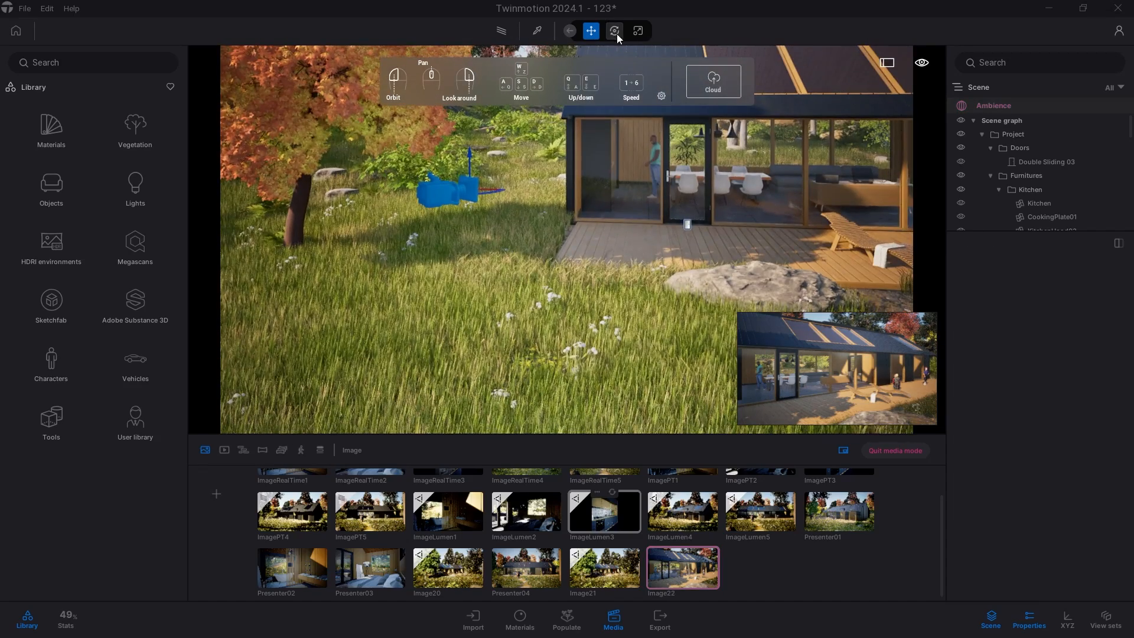
Pop the camera preview out into an enlarged floating window and rotate the camera with the rotate gizmo.
{"action": "left_click", "coordinate": [615, 32]}
{"action": "left_click", "coordinate": [909, 323]}
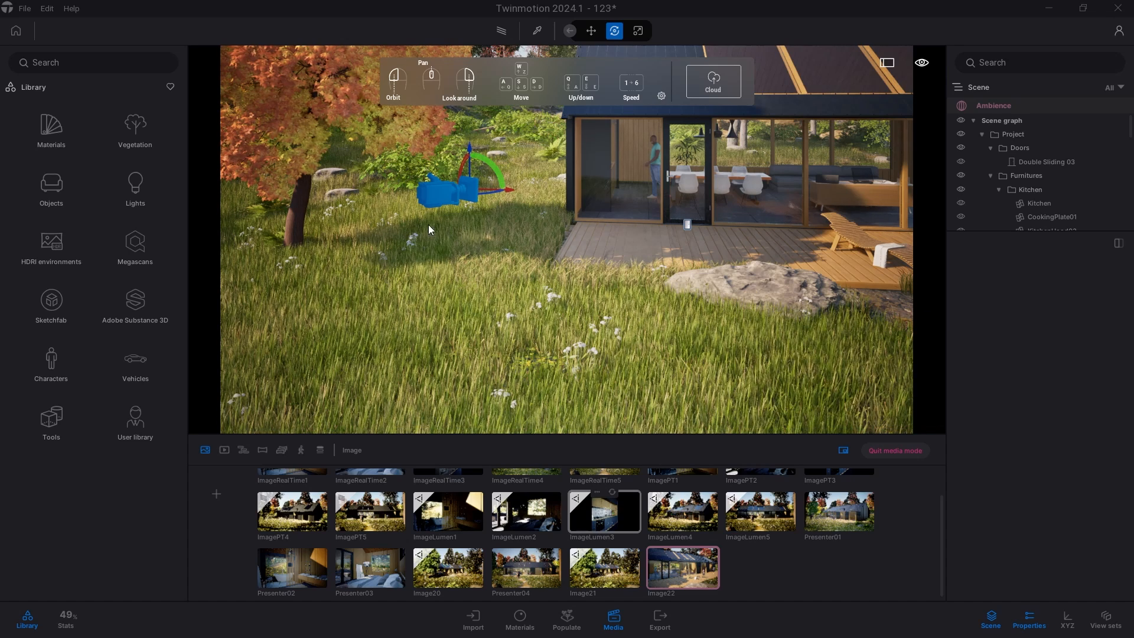
{"action": "left_click_drag", "start_coordinate": [473, 124], "coordinate": [991, 44]}
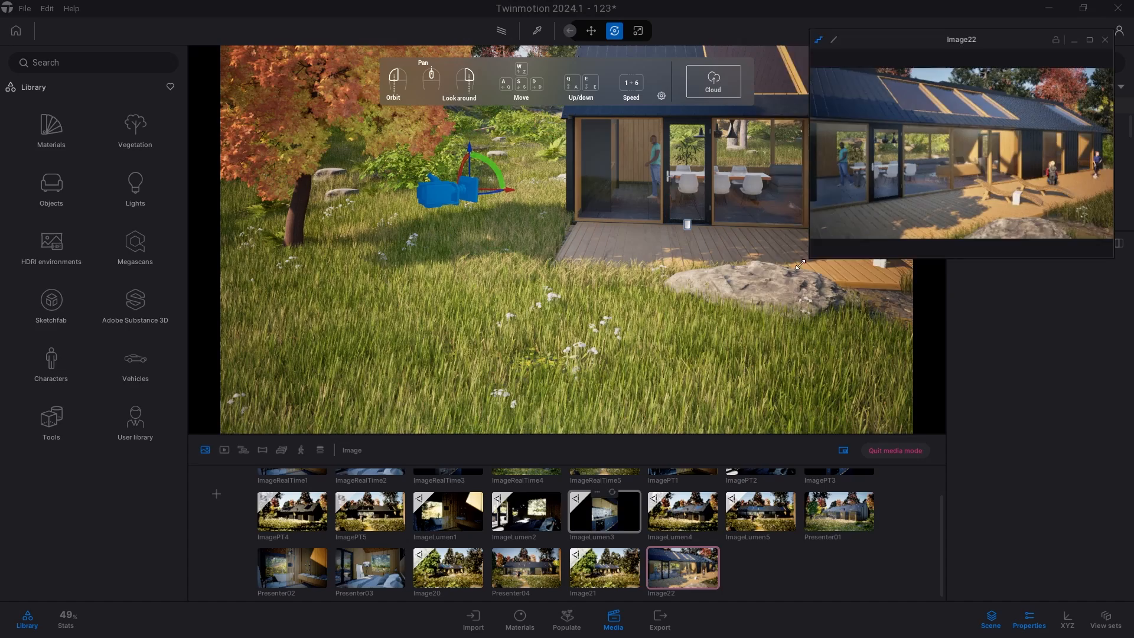
{"action": "left_click_drag", "start_coordinate": [809, 258], "coordinate": [732, 322]}
{"action": "right_click_drag", "start_coordinate": [414, 236], "coordinate": [422, 269]}
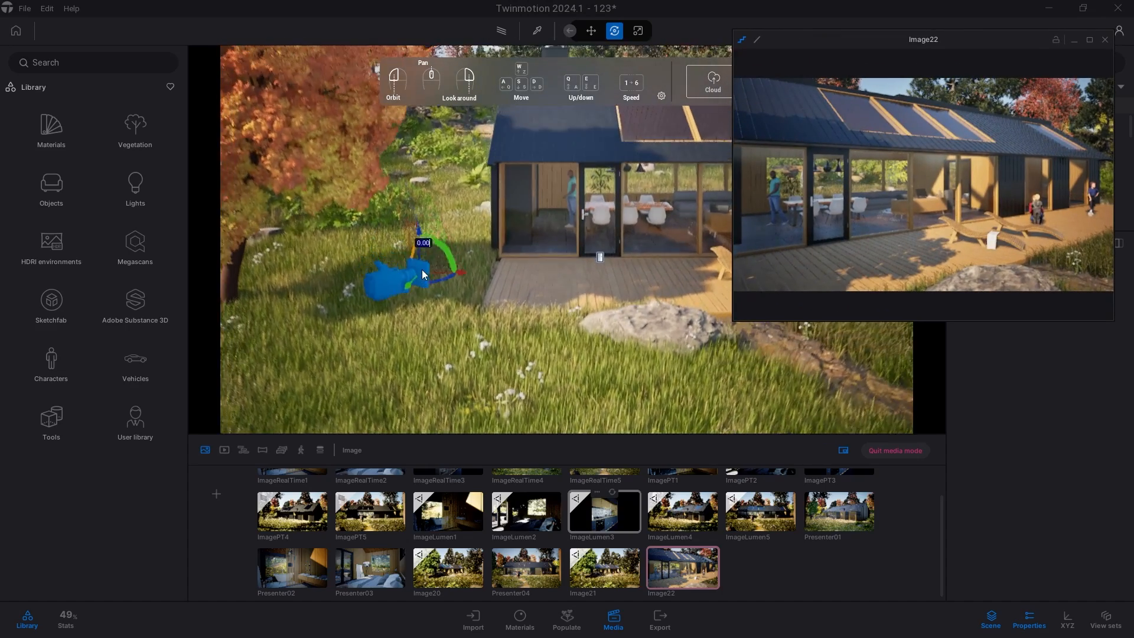
{"action": "left_click_drag", "start_coordinate": [434, 285], "coordinate": [476, 239]}
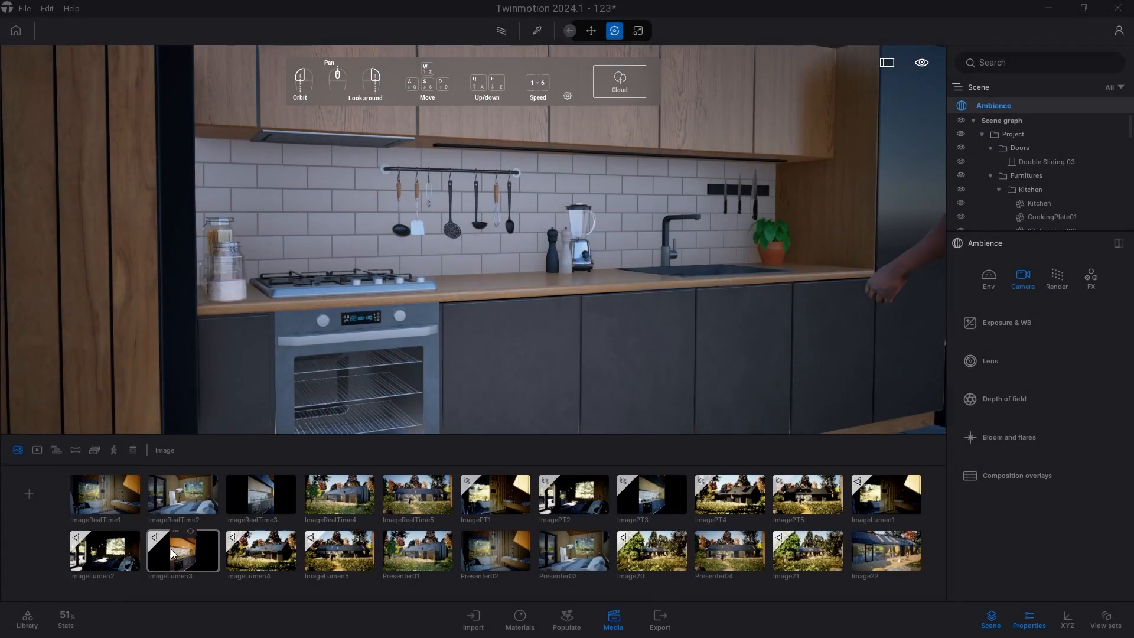
Select the ImageLumen3 media and enable its Filmback option.
{"action": "left_click", "coordinate": [171, 548]}
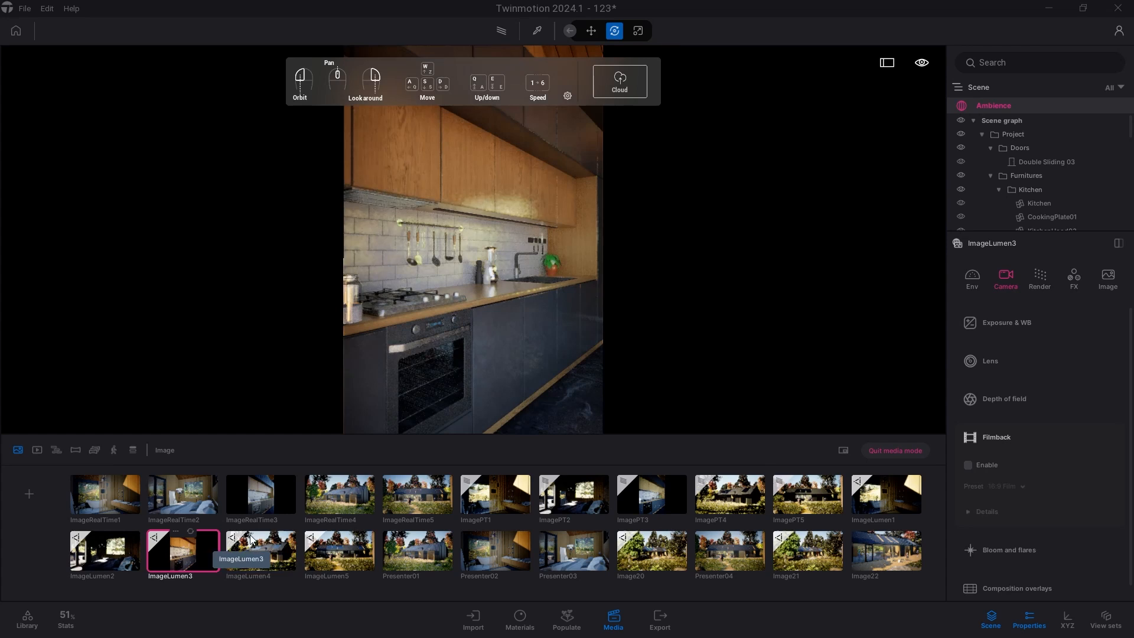
{"action": "left_click", "coordinate": [603, 617]}
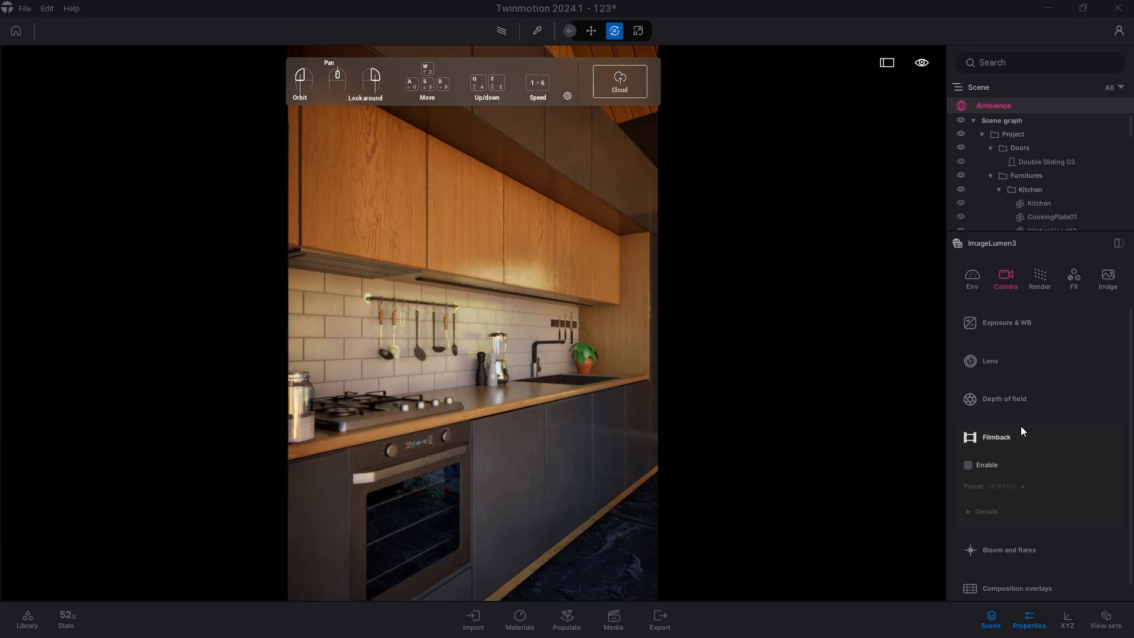
{"action": "left_click", "coordinate": [968, 464]}
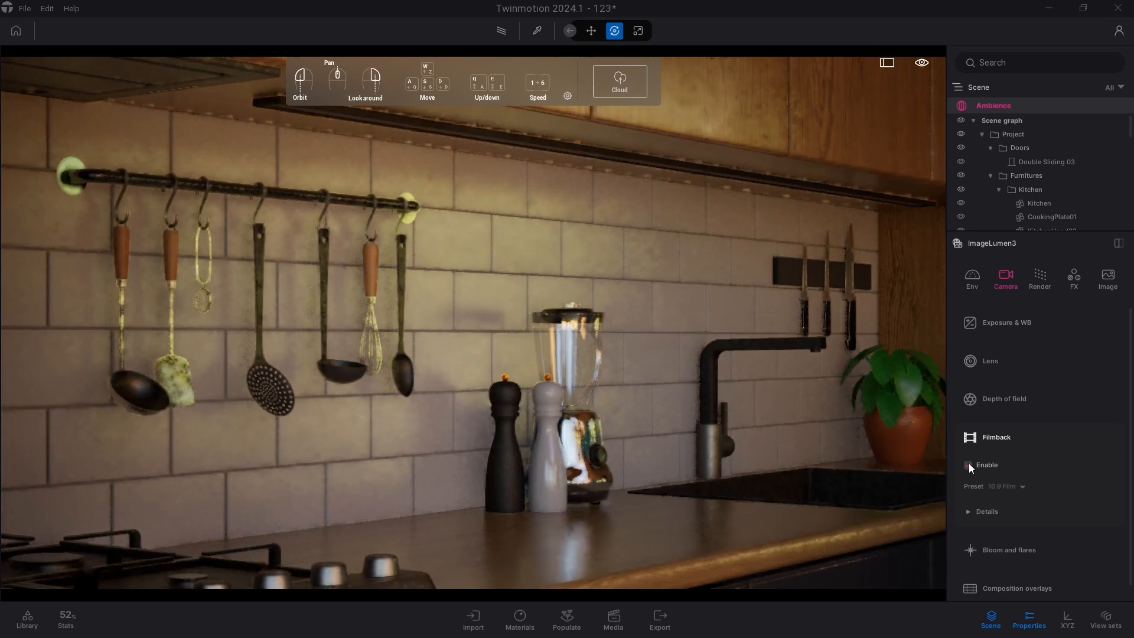
Try several filmback presets including 16:9 Digital Film, Super 8mm and IMAX 70mm, ending with Super 16mm.
{"action": "left_click", "coordinate": [1005, 486]}
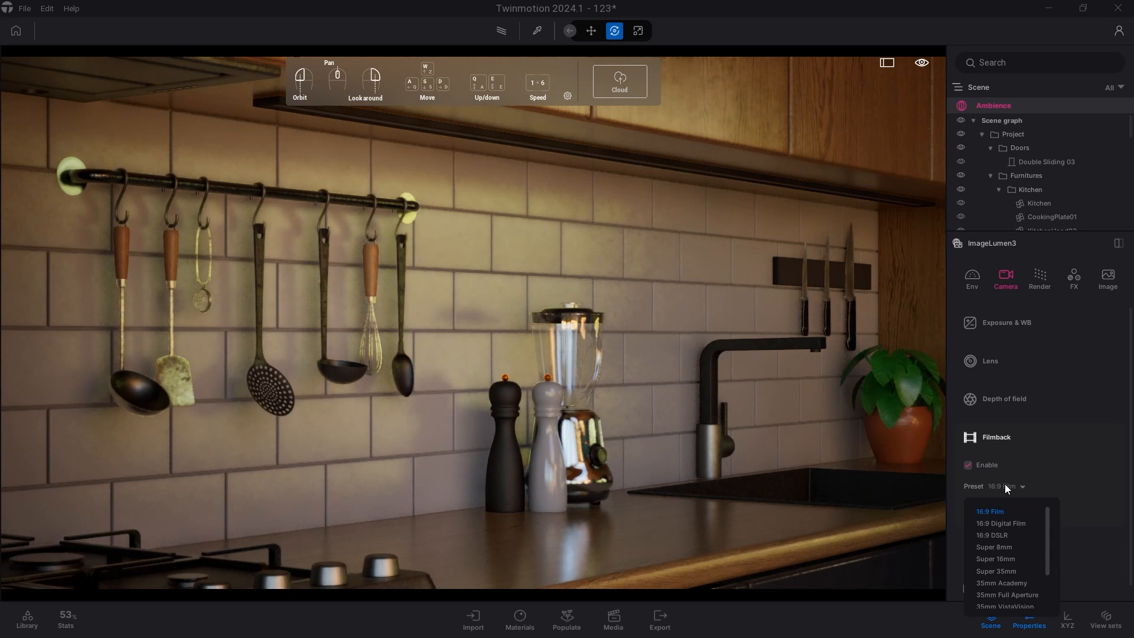
{"action": "left_click", "coordinate": [1007, 506]}
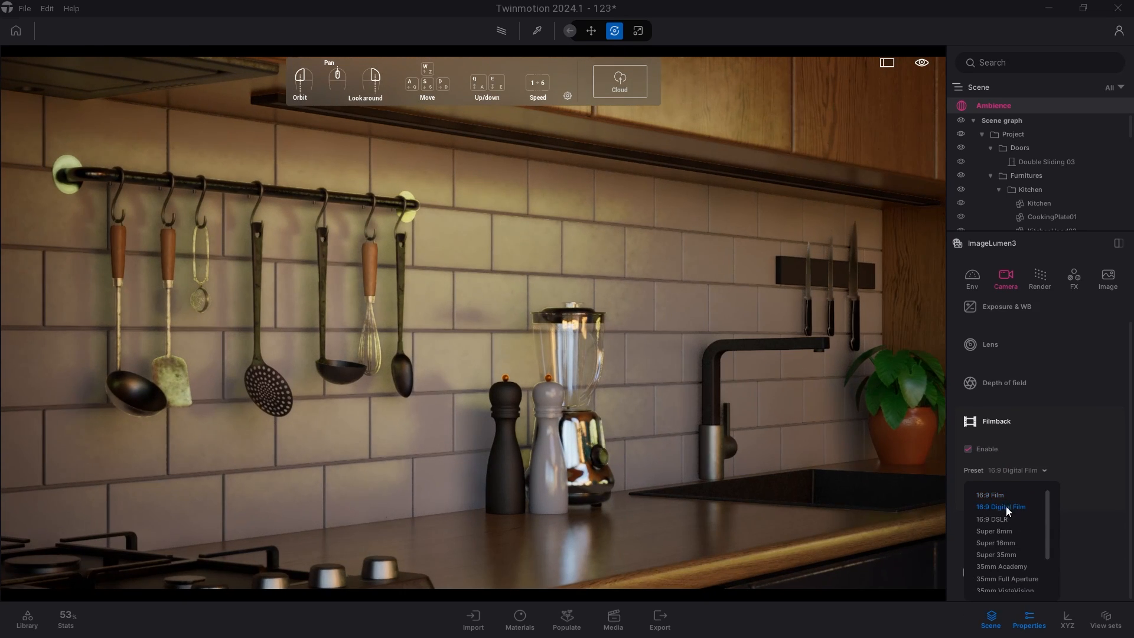
{"action": "left_click", "coordinate": [1001, 520]}
{"action": "left_click", "coordinate": [1001, 531]}
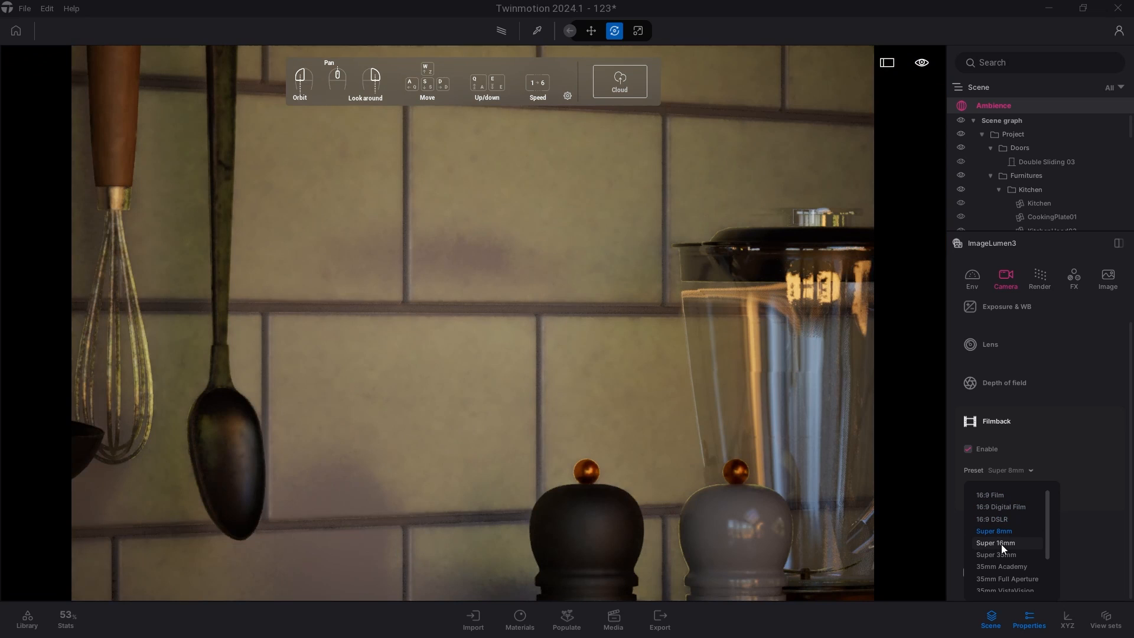
{"action": "left_click", "coordinate": [1002, 543]}
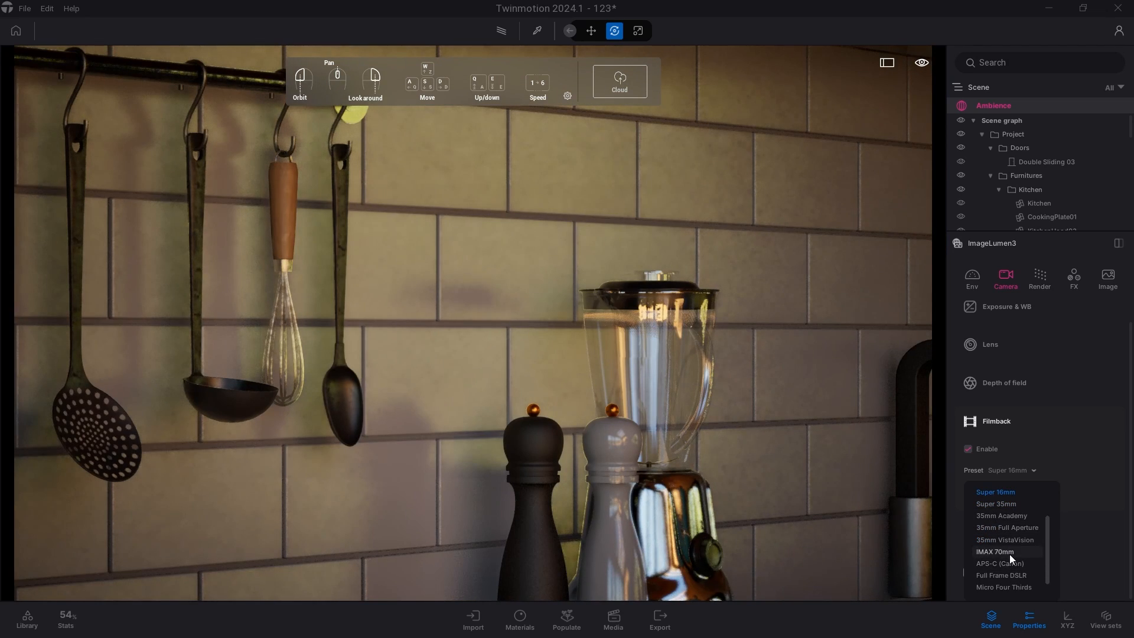
{"action": "left_click", "coordinate": [1008, 552]}
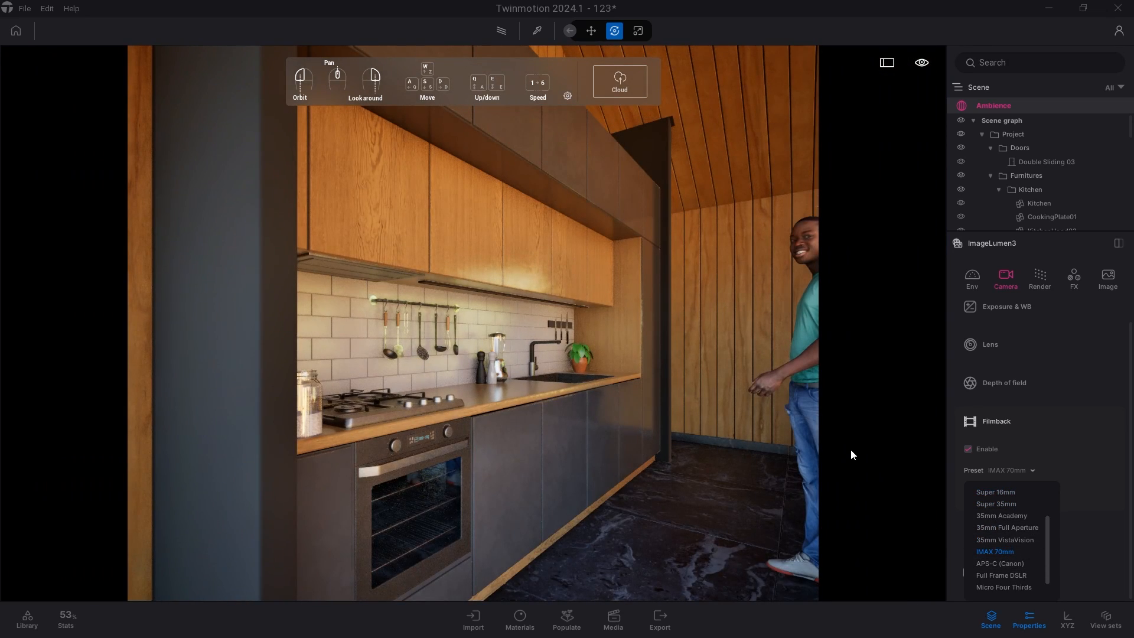
{"action": "left_click", "coordinate": [998, 497]}
{"action": "scroll", "coordinate": [998, 495], "scroll_direction": "down", "scroll_amount": 1}
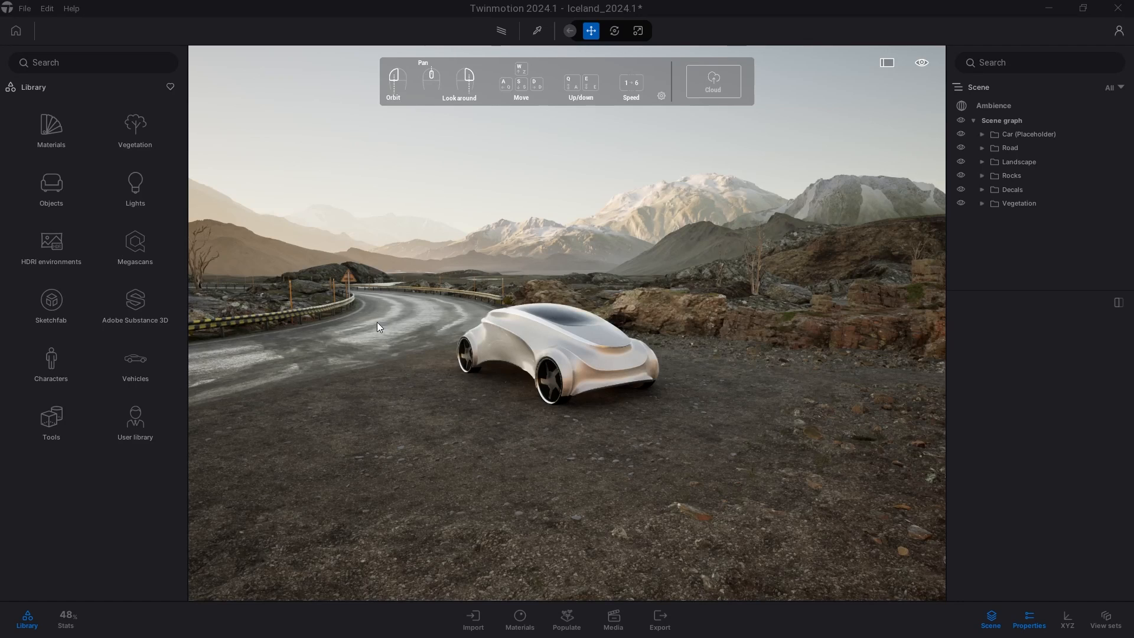
Export the scene as a Standard Datasmith file named test into Documenti\Unreal Projects\prova.
{"action": "left_click", "coordinate": [31, 7]}
{"action": "mouse_move", "coordinate": [105, 204]}
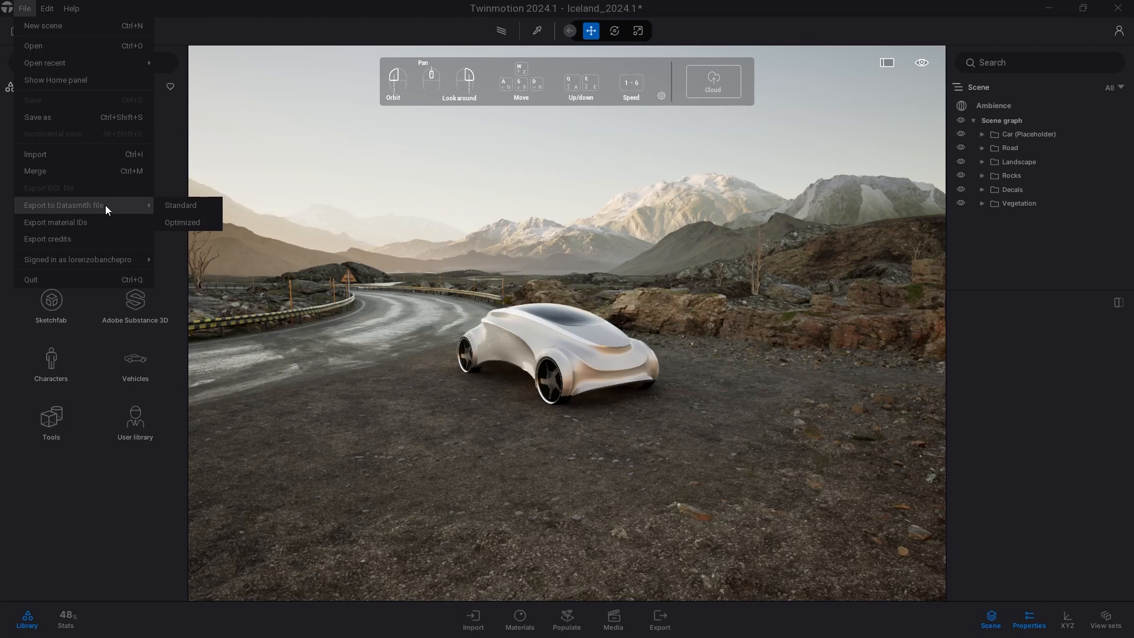
{"action": "left_click", "coordinate": [173, 206]}
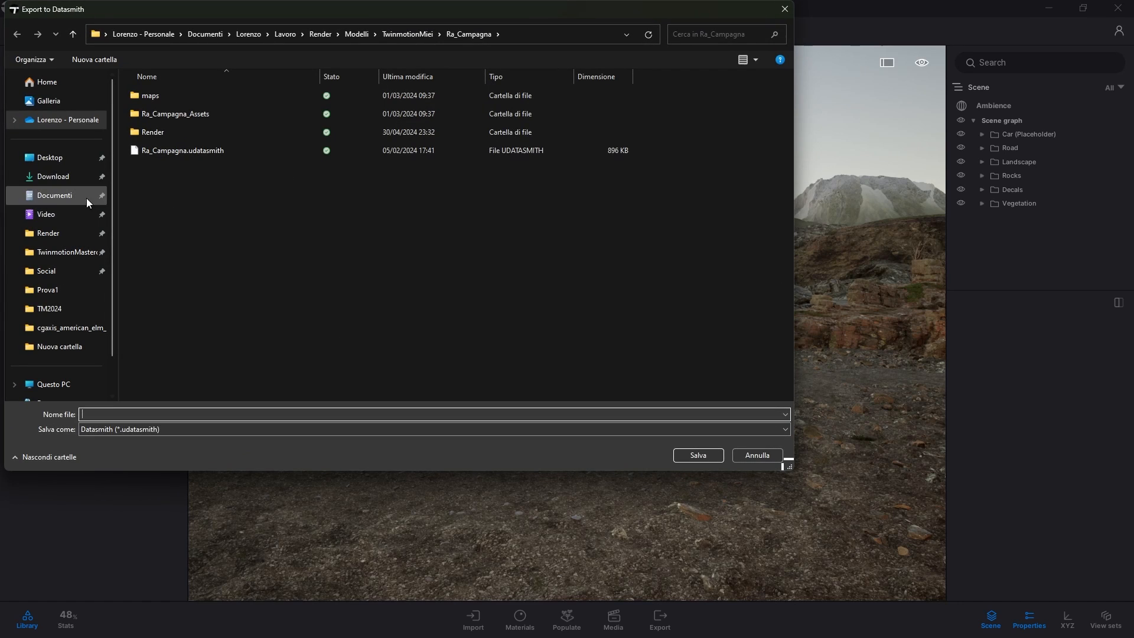
{"action": "left_click", "coordinate": [48, 197]}
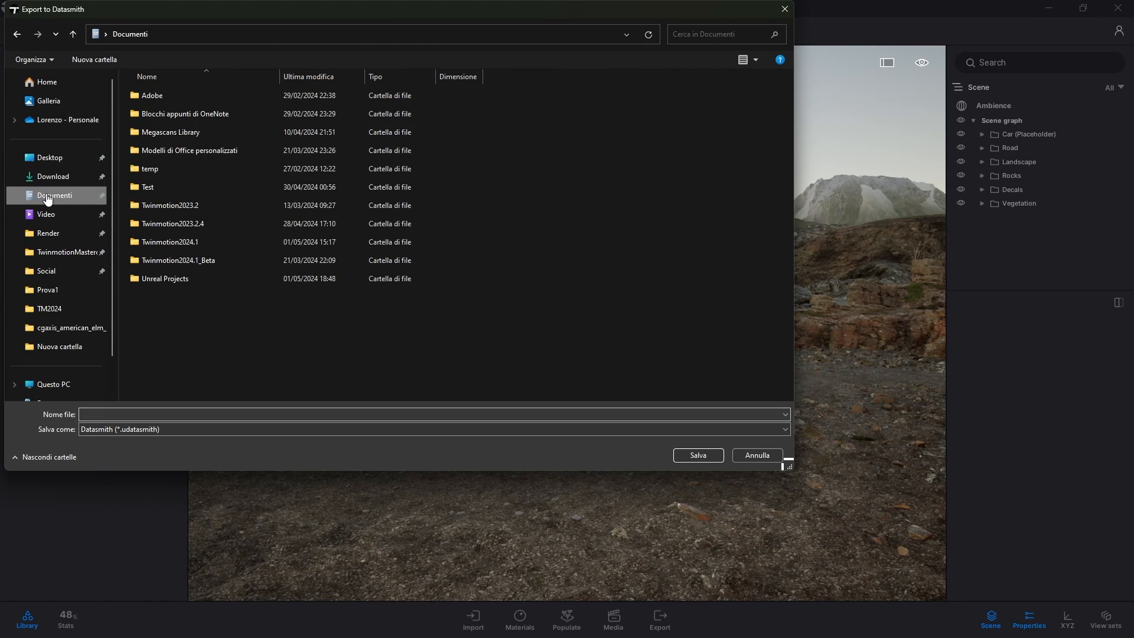
{"action": "double_click", "coordinate": [171, 285]}
{"action": "double_click", "coordinate": [162, 111]}
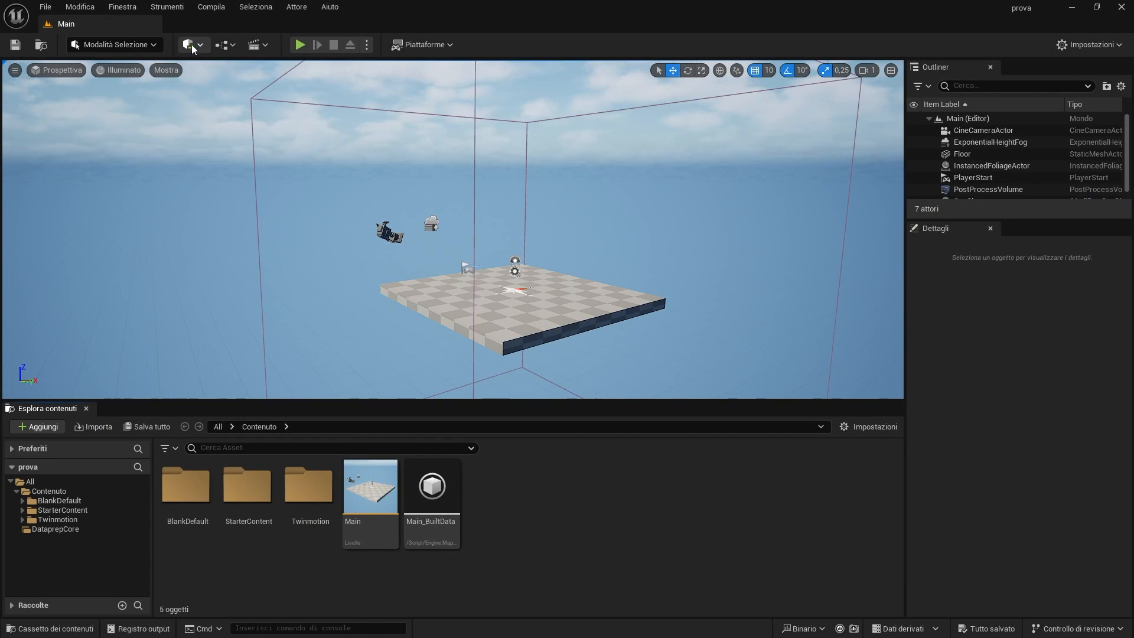
Switch to Unreal Engine and import test.udatasmith through Datasmith into the Contenuto folder.
{"action": "left_click", "coordinate": [192, 46]}
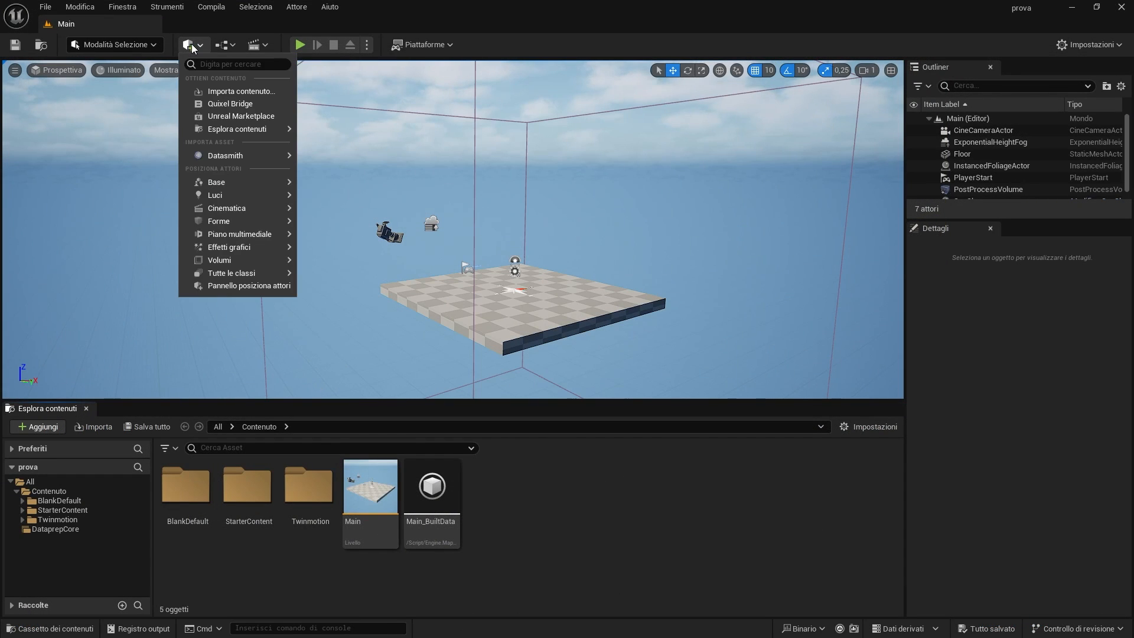
{"action": "mouse_move", "coordinate": [240, 154]}
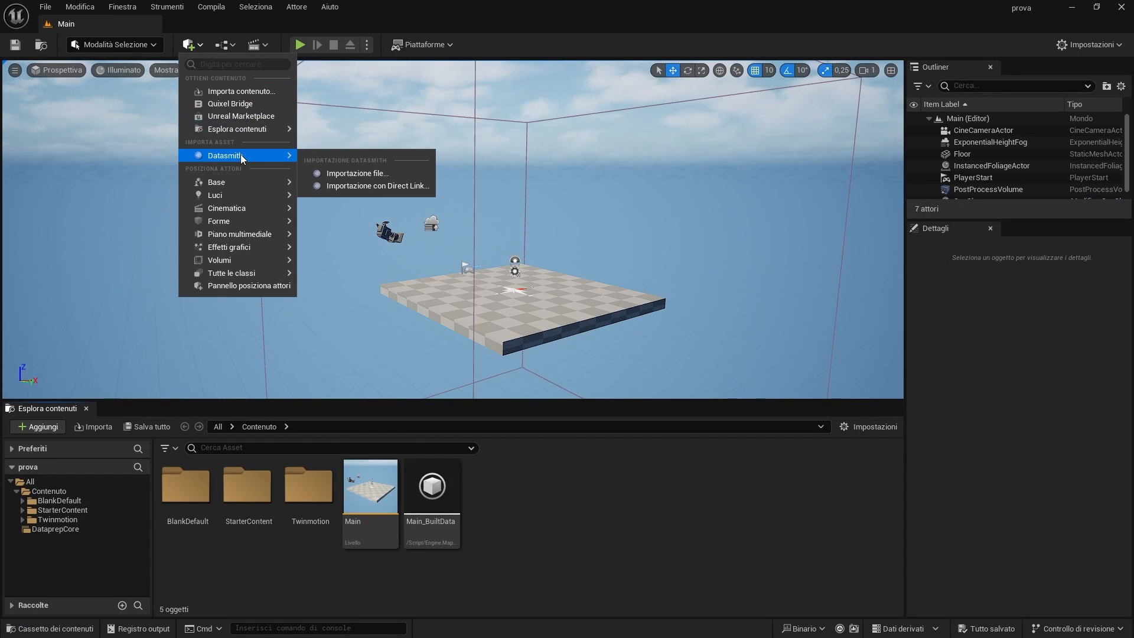
{"action": "left_click", "coordinate": [362, 173]}
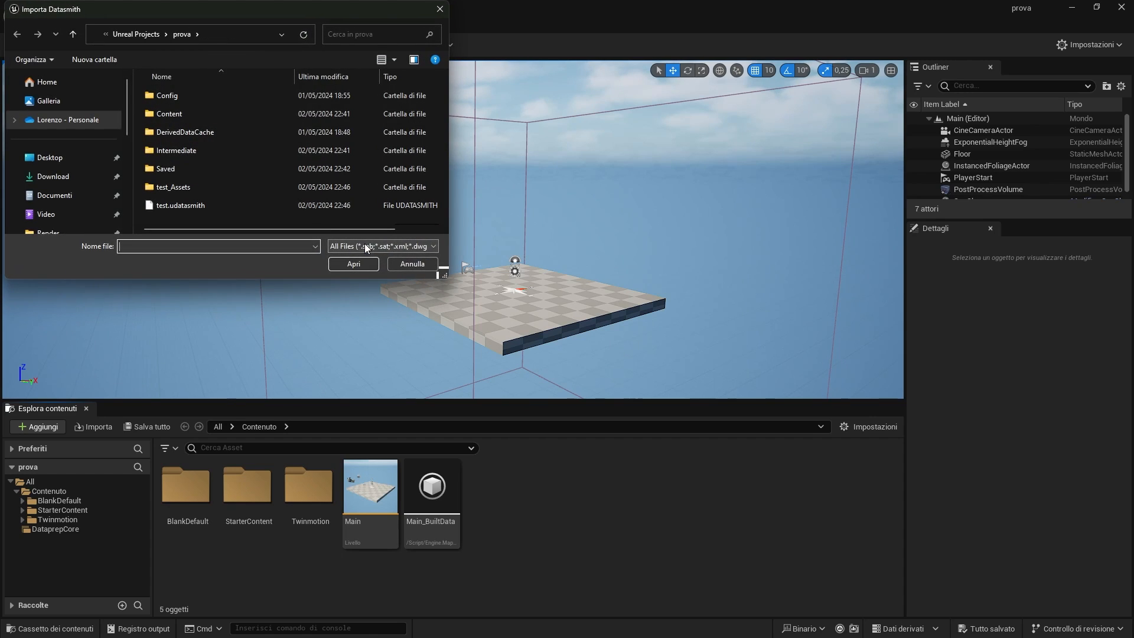
{"action": "left_click", "coordinate": [198, 207]}
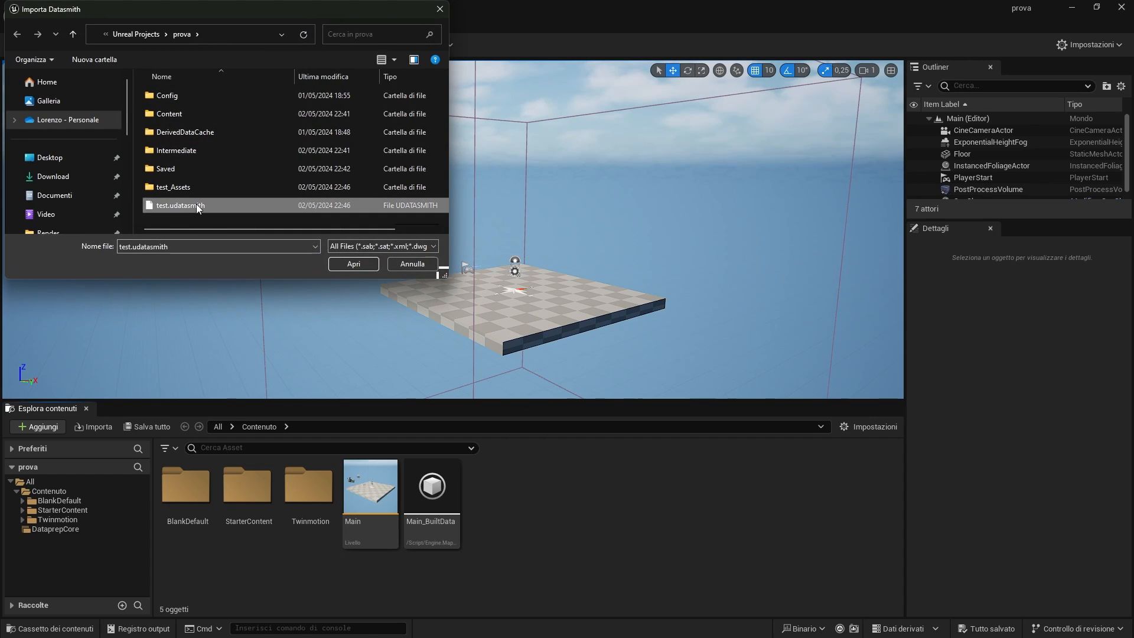
{"action": "left_click", "coordinate": [354, 264]}
{"action": "left_click", "coordinate": [607, 452]}
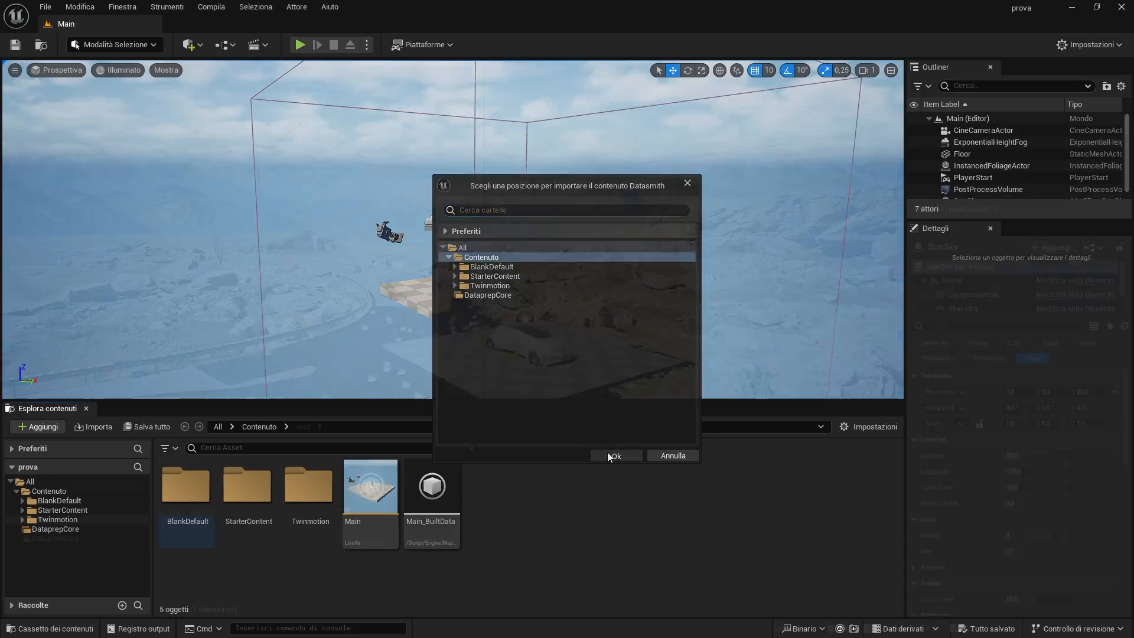
Fly around the Unreal viewport to inspect the imported scene.
{"action": "key", "text": "w"}
{"action": "right_click_drag", "start_coordinate": [453, 231], "coordinate": [272, 232]}
{"action": "scroll", "coordinate": [419, 231], "scroll_direction": "down", "scroll_amount": 1}
{"action": "key", "text": "d"}
{"action": "key", "text": "s"}
{"action": "right_click_drag", "start_coordinate": [272, 231], "coordinate": [284, 231]}
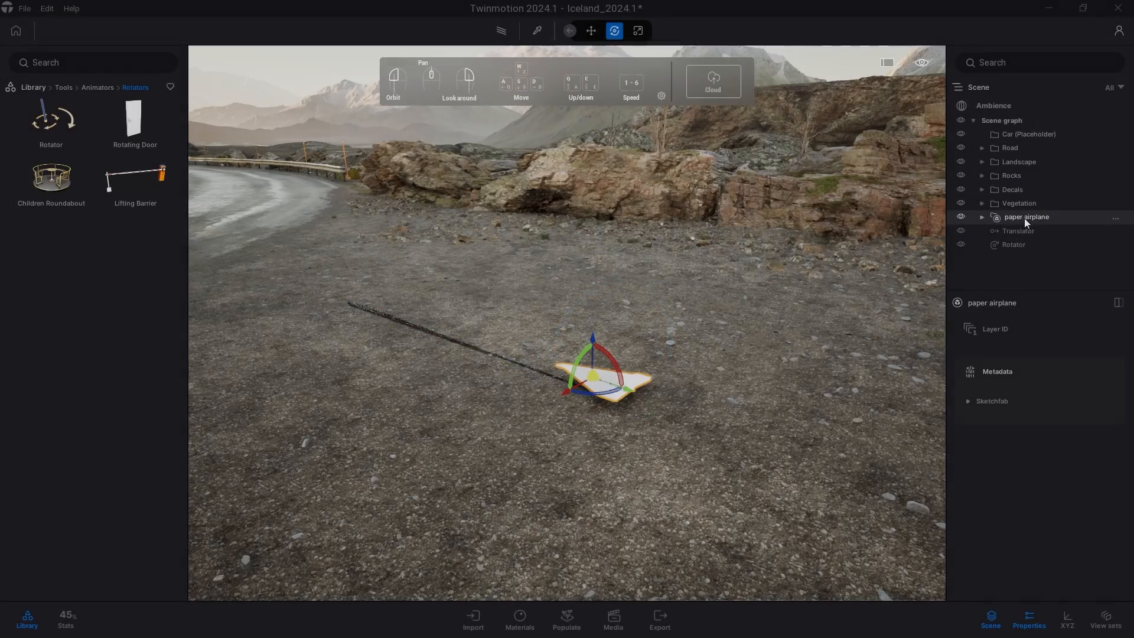
Parent the paper airplane under the Rotator in the scene graph.
{"action": "left_click_drag", "start_coordinate": [1025, 218], "coordinate": [1019, 246]}
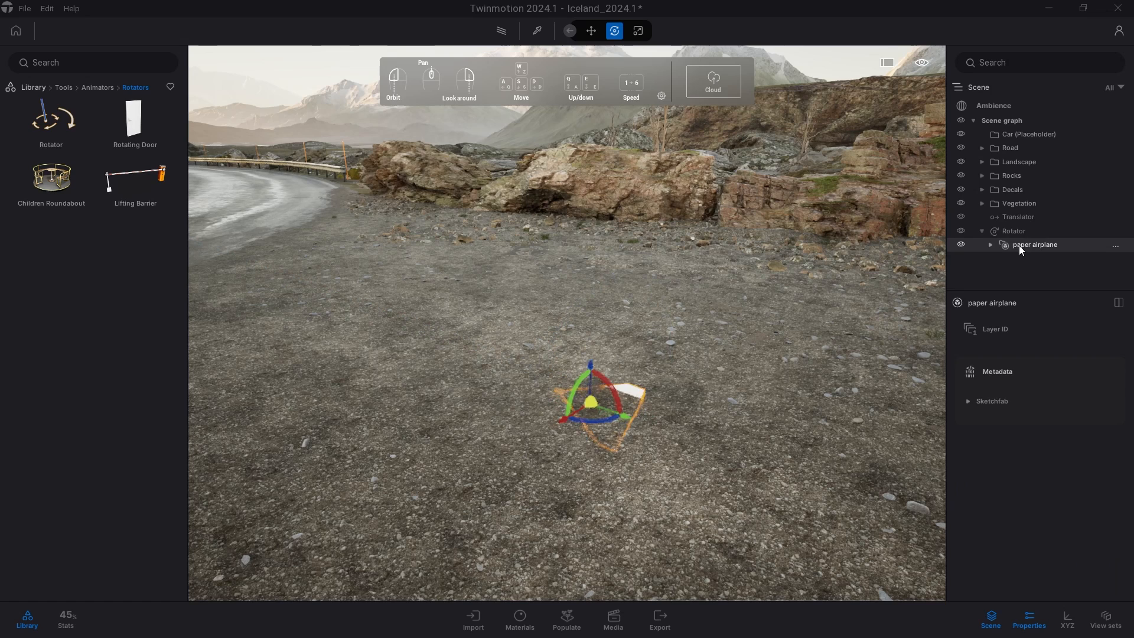
Parent the Rotator, together with the paper airplane, under the Translator in the scene graph.
{"action": "left_click", "coordinate": [1018, 231]}
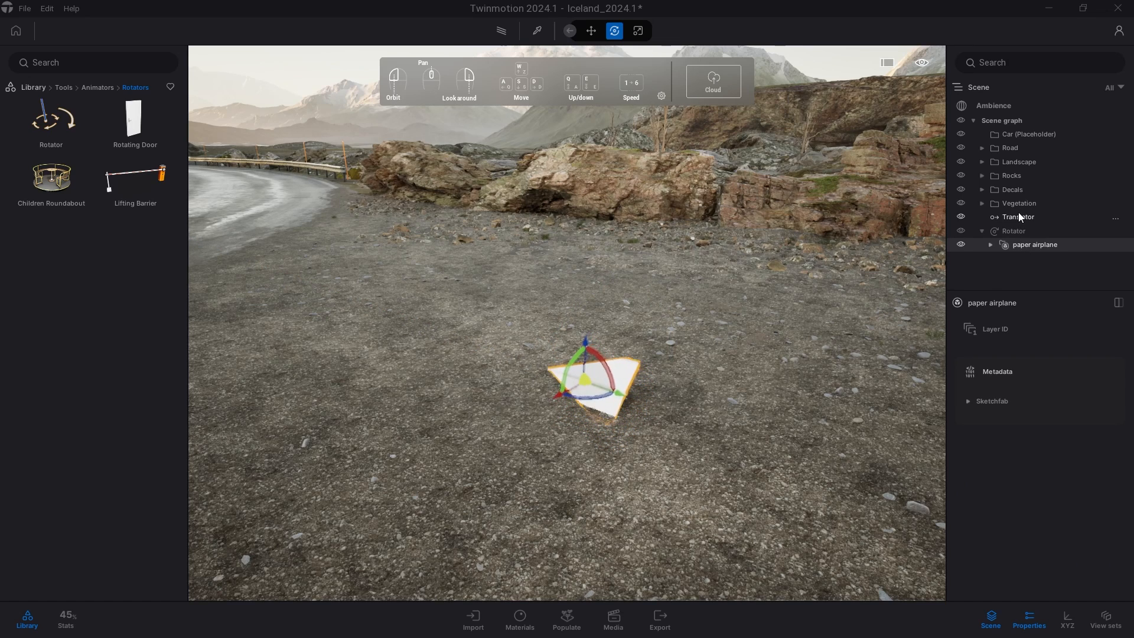
{"action": "left_click_drag", "start_coordinate": [1021, 222], "coordinate": [1022, 219]}
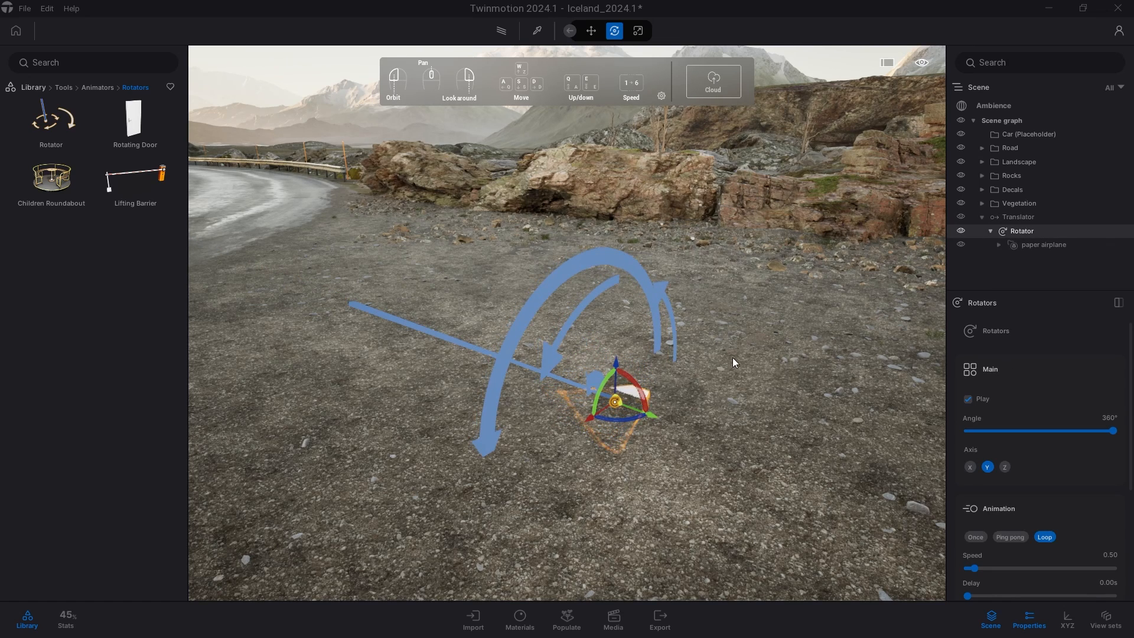
{"action": "left_click", "coordinate": [978, 271]}
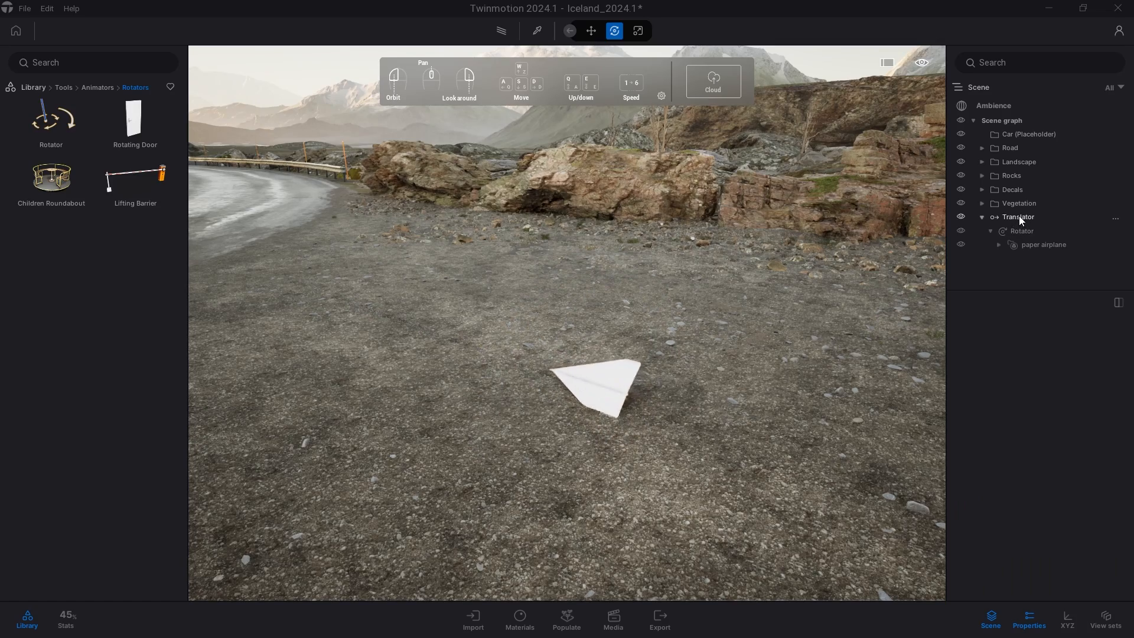
Select the Translator and move it with its gizmo in the viewport.
{"action": "double_click", "coordinate": [1019, 216]}
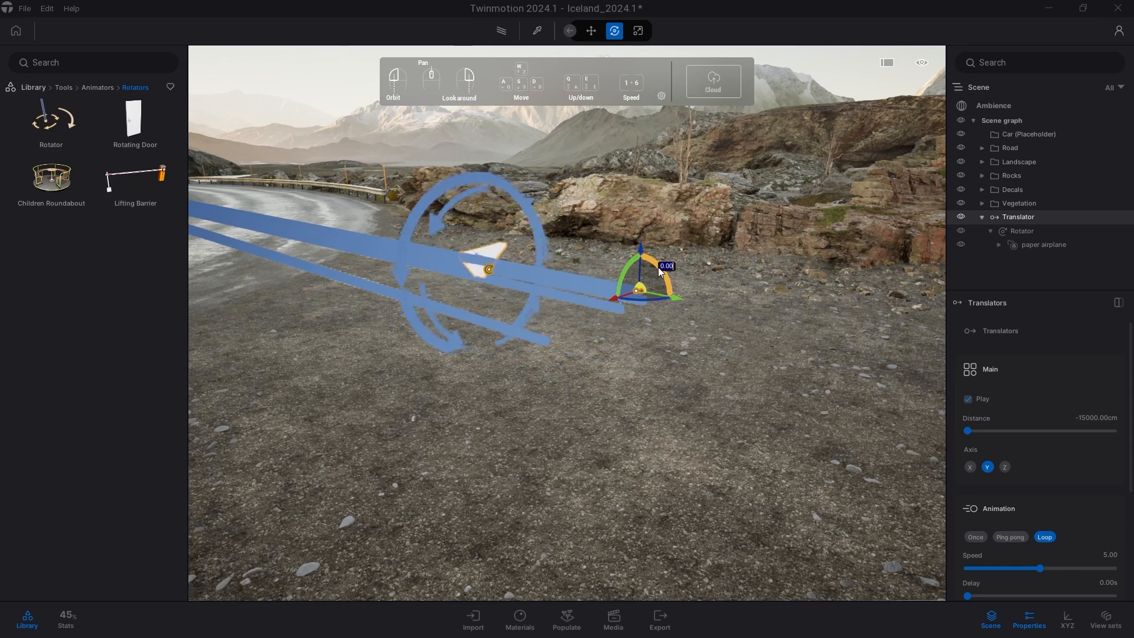
{"action": "left_click", "coordinate": [650, 327]}
{"action": "left_click_drag", "start_coordinate": [651, 327], "coordinate": [647, 426]}
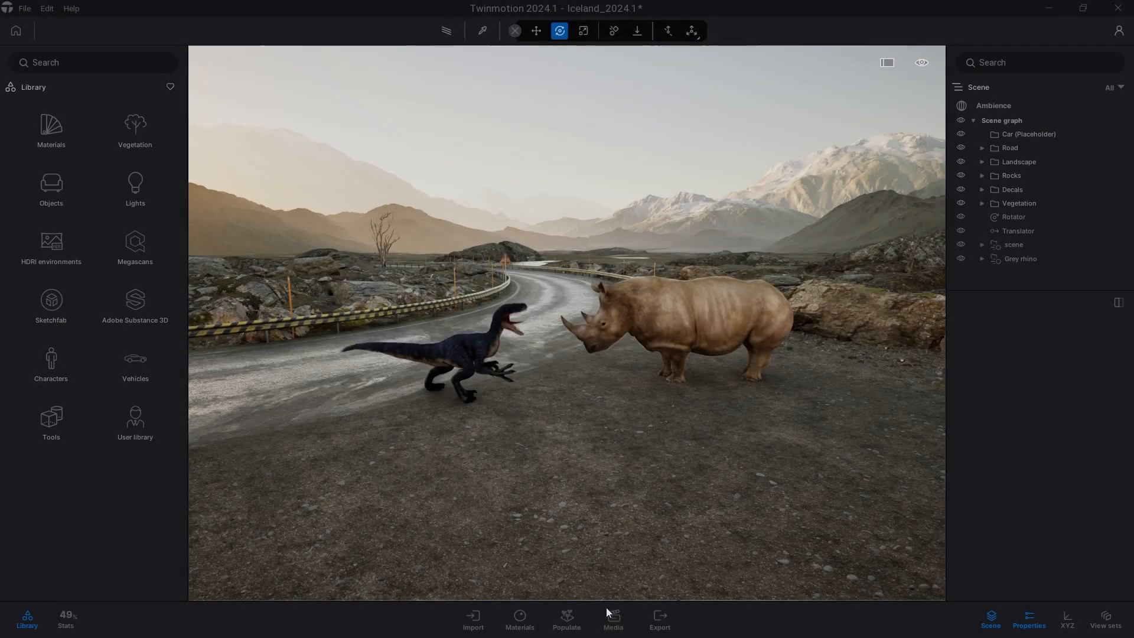
Open the Media dock's sequence section and create a new sequence.
{"action": "left_click", "coordinate": [613, 617]}
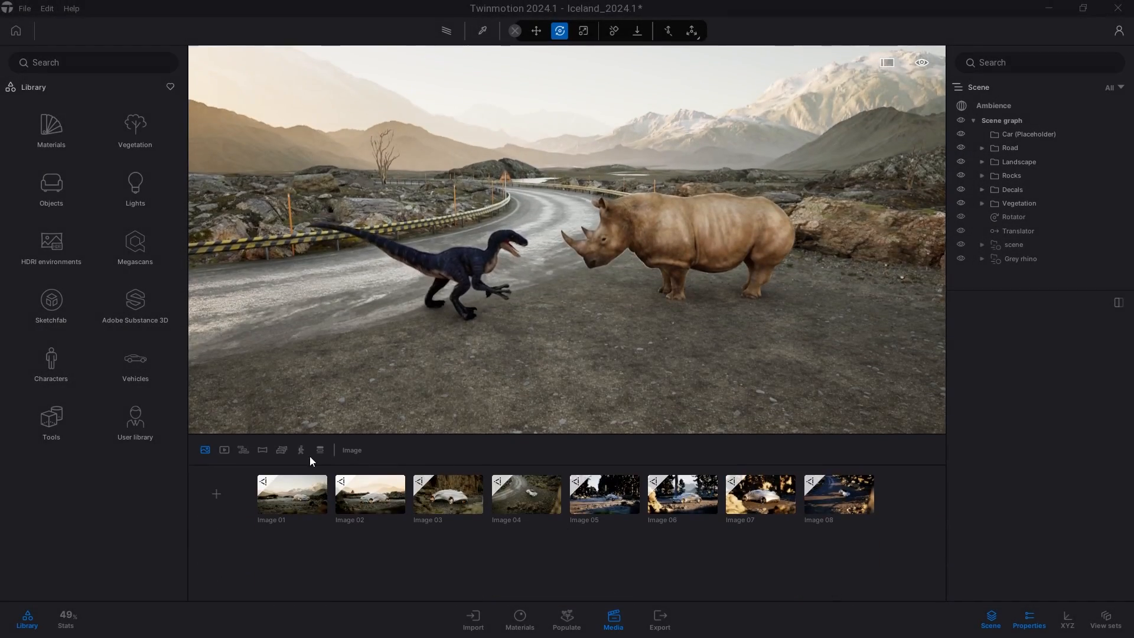
{"action": "left_click", "coordinate": [243, 451]}
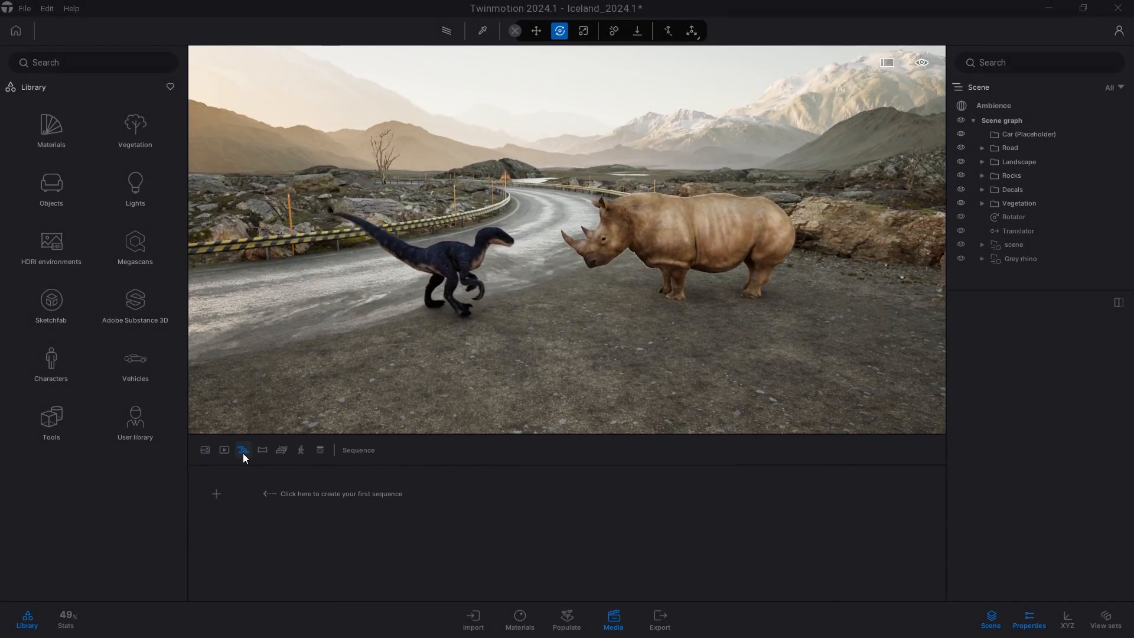
{"action": "left_click", "coordinate": [216, 494]}
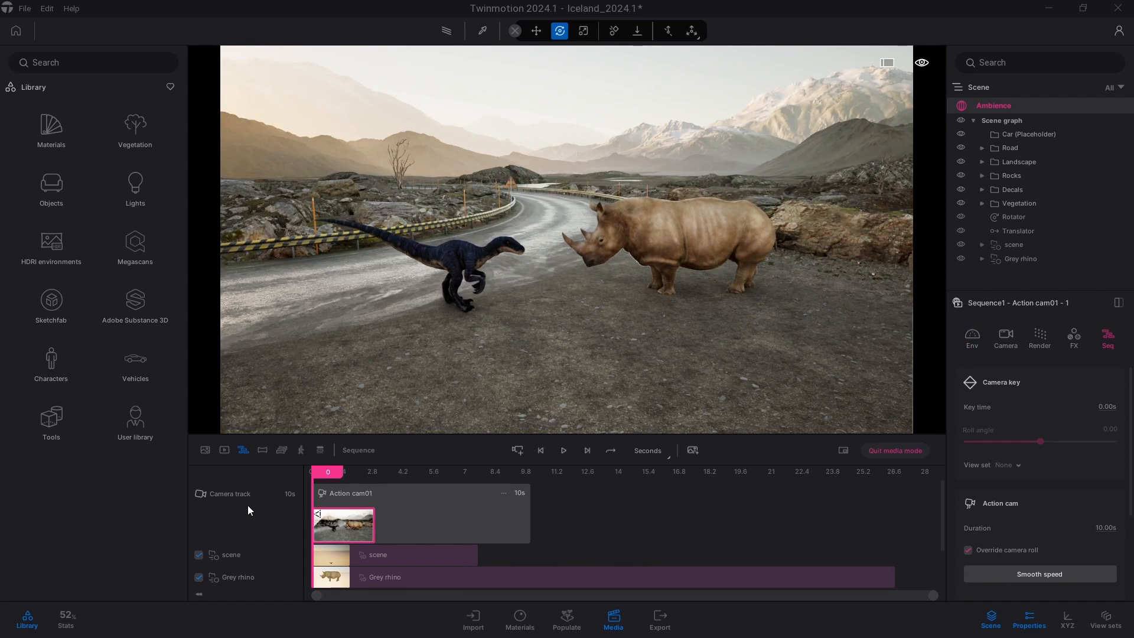
Scrub the sequence playhead to about 4.3 s and play the sequence back.
{"action": "mouse_move", "coordinate": [317, 472]}
{"action": "left_mouse_down"}
{"action": "mouse_move", "coordinate": [397, 479]}
{"action": "mouse_move", "coordinate": [306, 474]}
{"action": "left_mouse_up"}
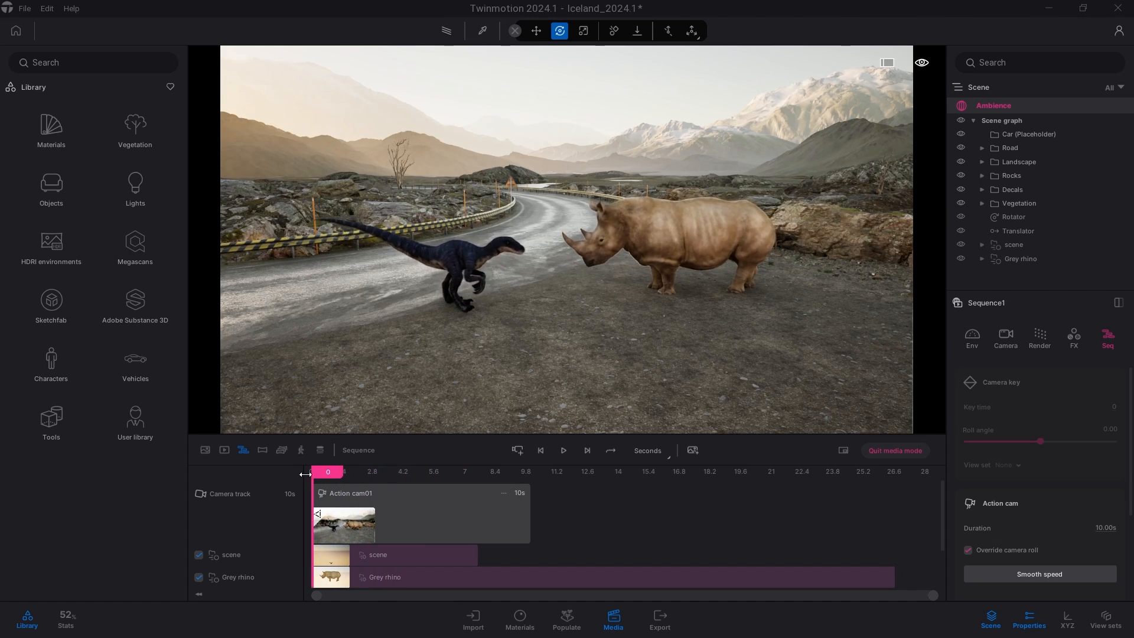
{"action": "left_click_drag", "start_coordinate": [379, 480], "coordinate": [404, 480]}
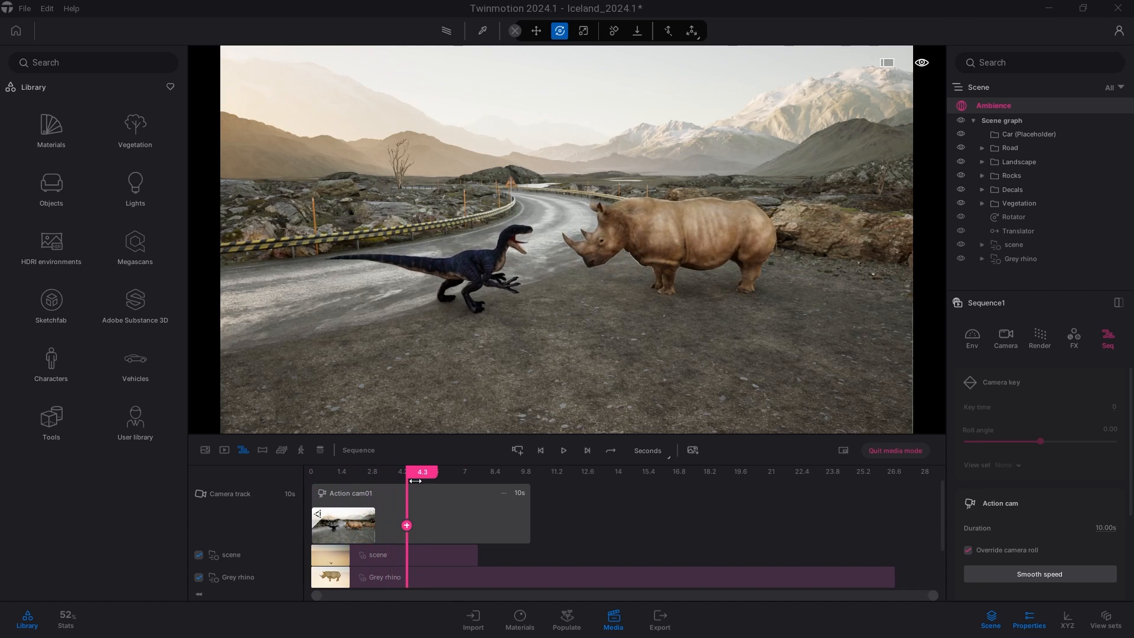
{"action": "left_click", "coordinate": [571, 449]}
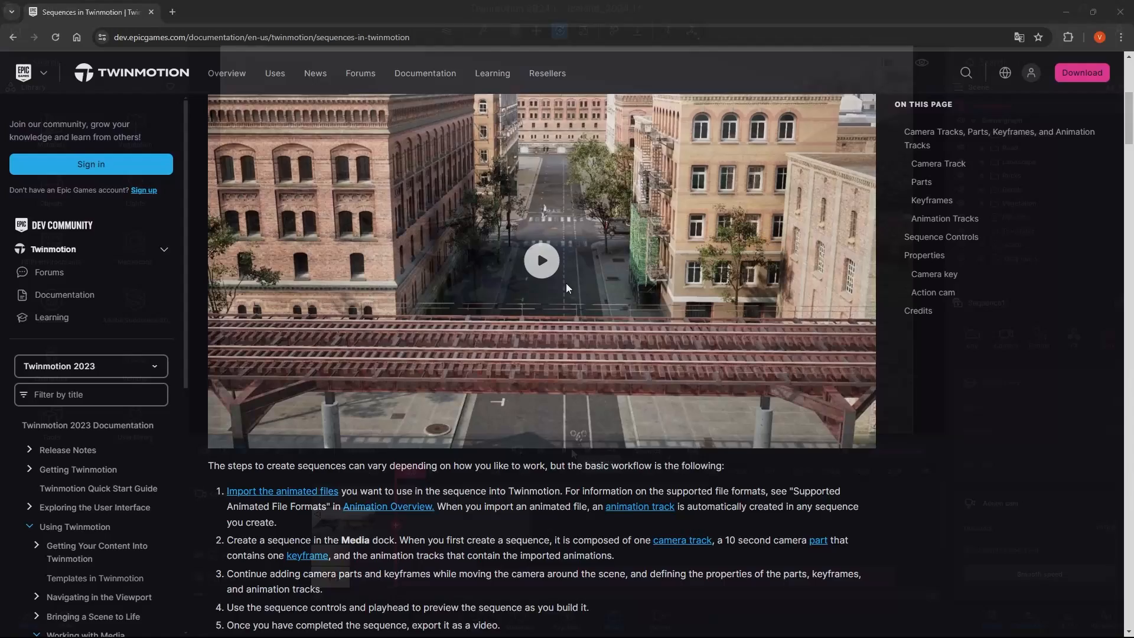
Switch to the browser and scroll through the Twinmotion documentation page on sequences.
{"action": "scroll", "coordinate": [566, 288], "scroll_direction": "down", "scroll_amount": 10}
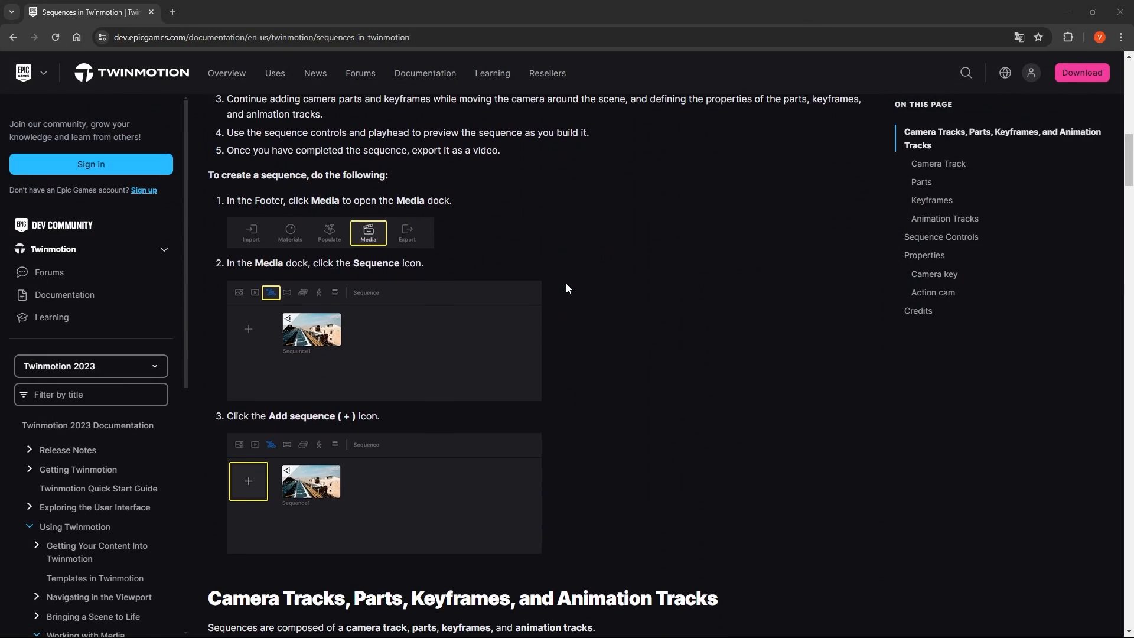
{"action": "scroll", "coordinate": [566, 288], "scroll_direction": "up", "scroll_amount": 4}
{"action": "scroll", "coordinate": [564, 285], "scroll_direction": "up", "scroll_amount": 7}
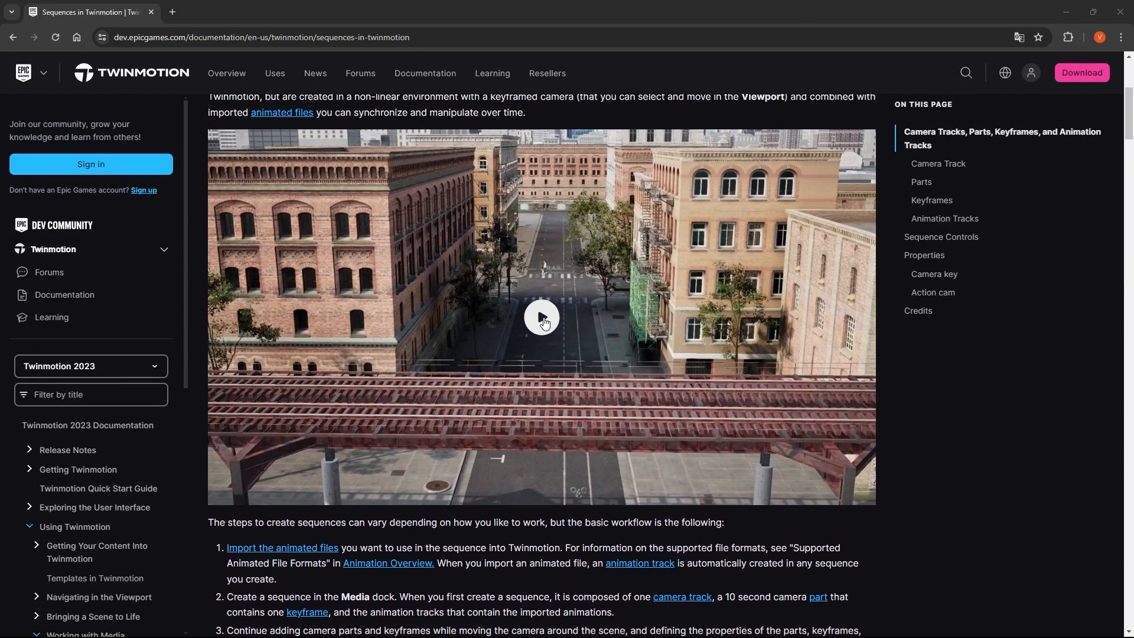